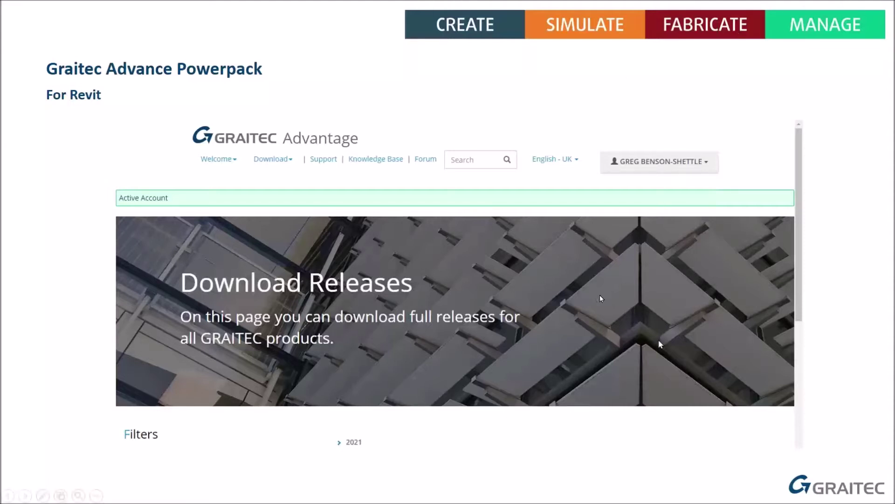
left_click(797, 226)
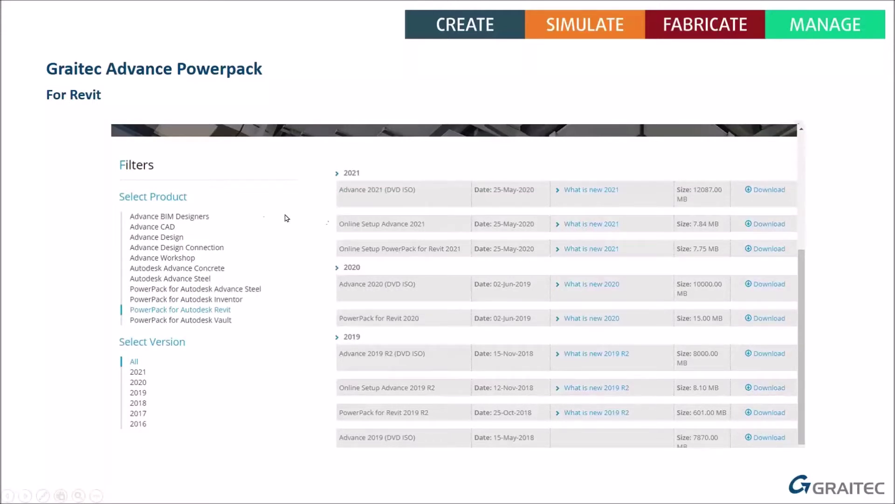
left_click(145, 202)
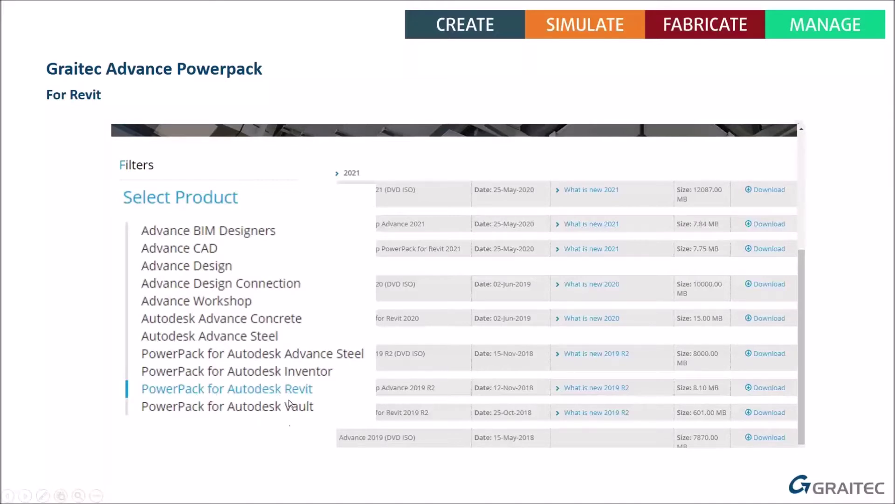
left_click(280, 389)
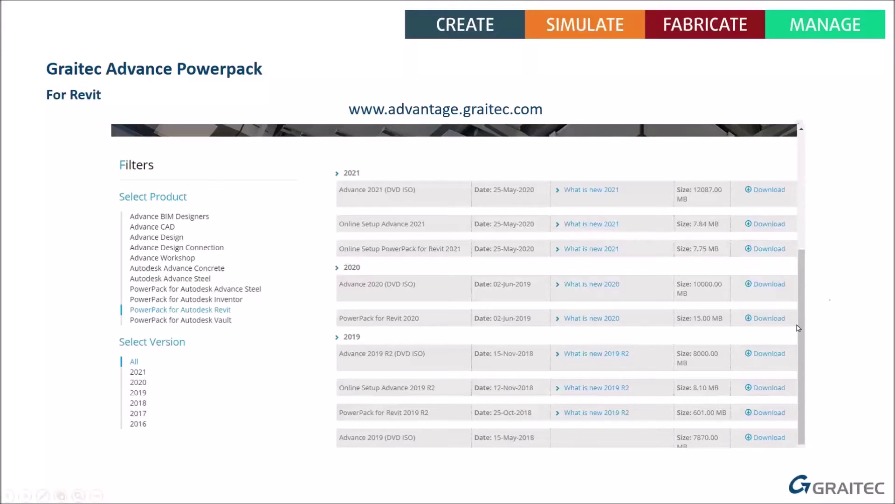
left_click(826, 317)
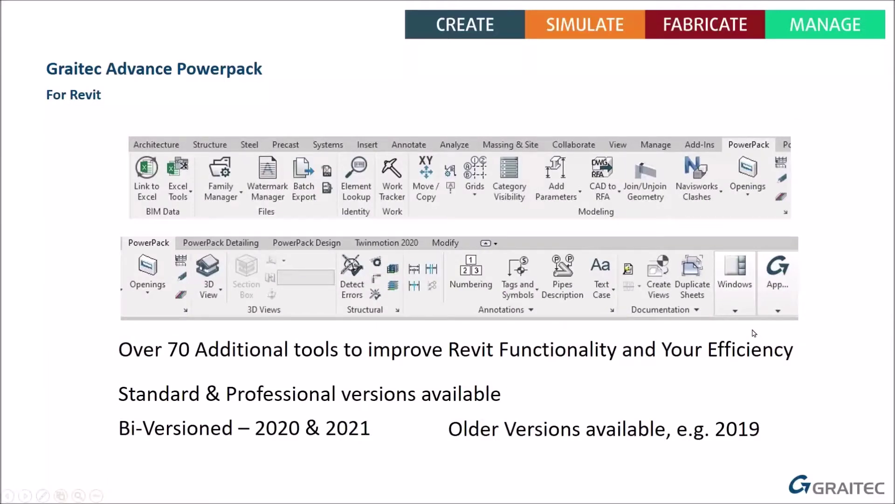
left_click(561, 195)
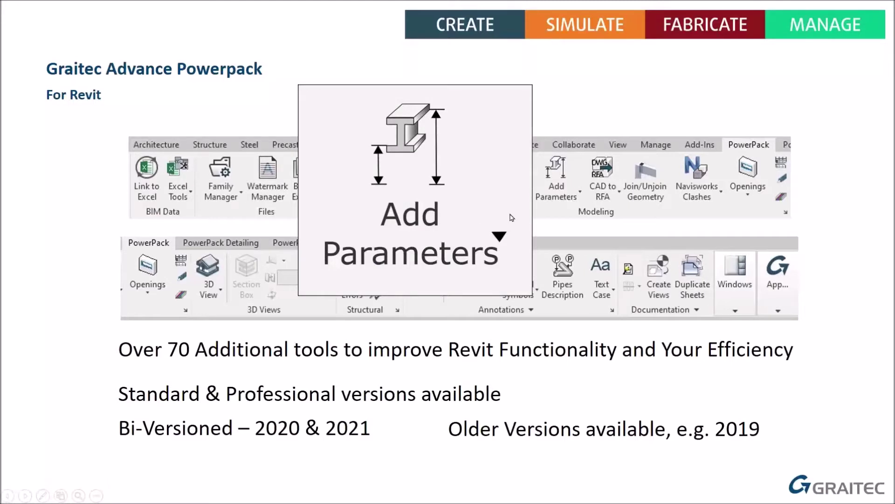
left_click(501, 237)
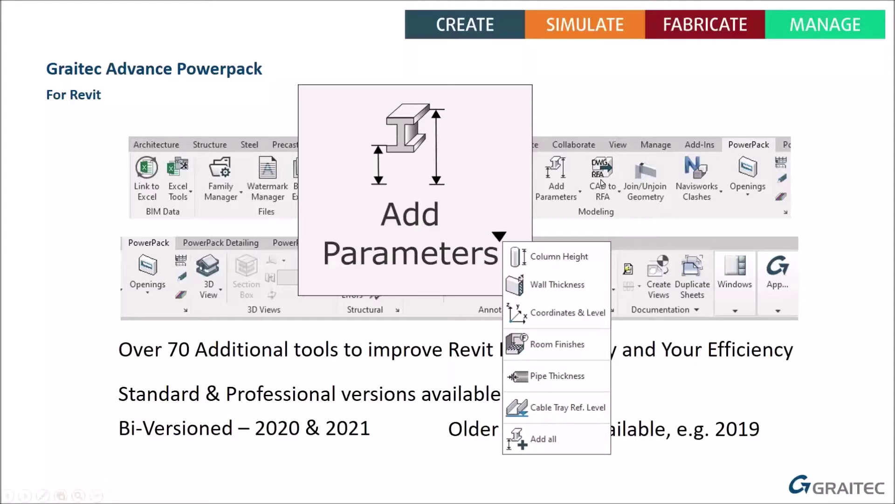
left_click(837, 284)
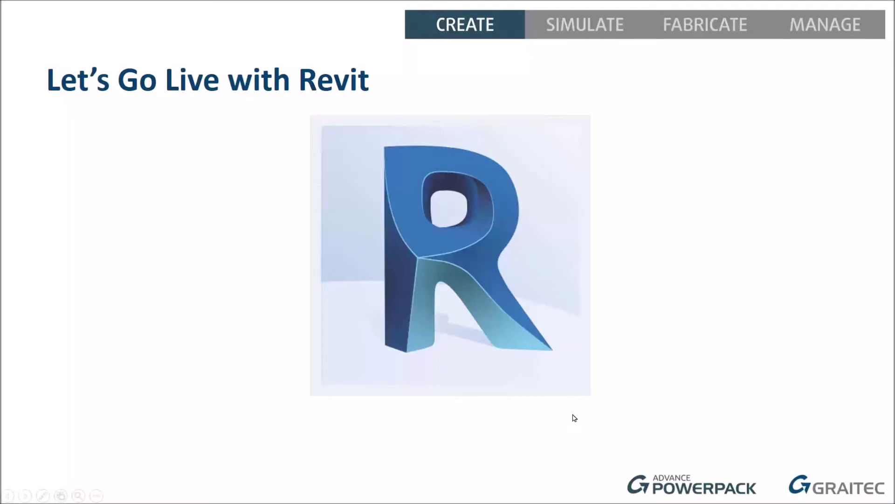
Switch to Revit and create a new project from the Architectural Template
key("super")
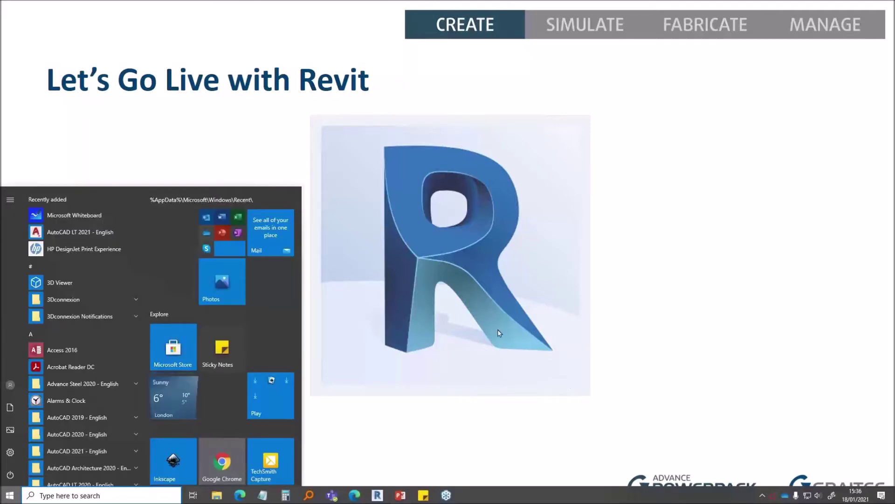
key("alt+Tab")
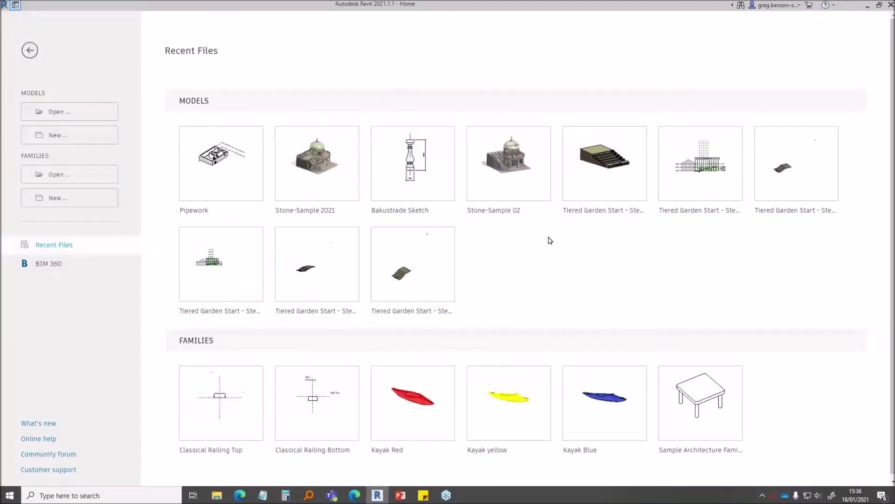
left_click(66, 140)
left_click(424, 228)
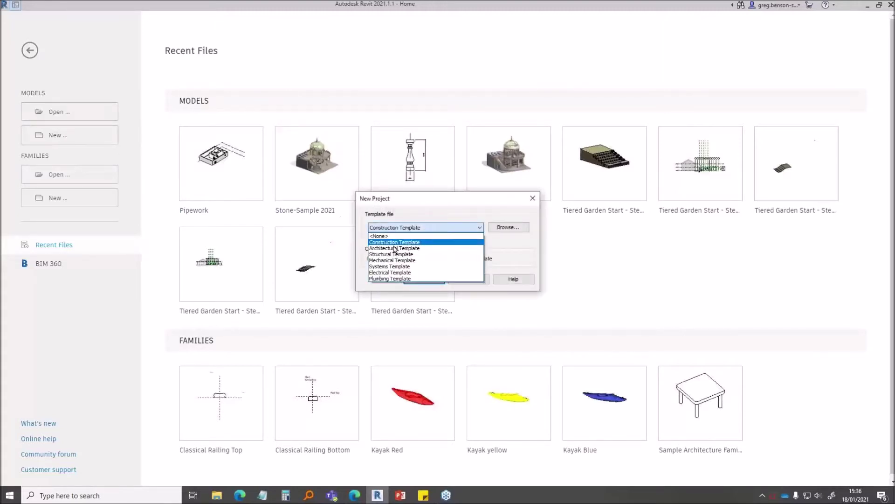
left_click(406, 248)
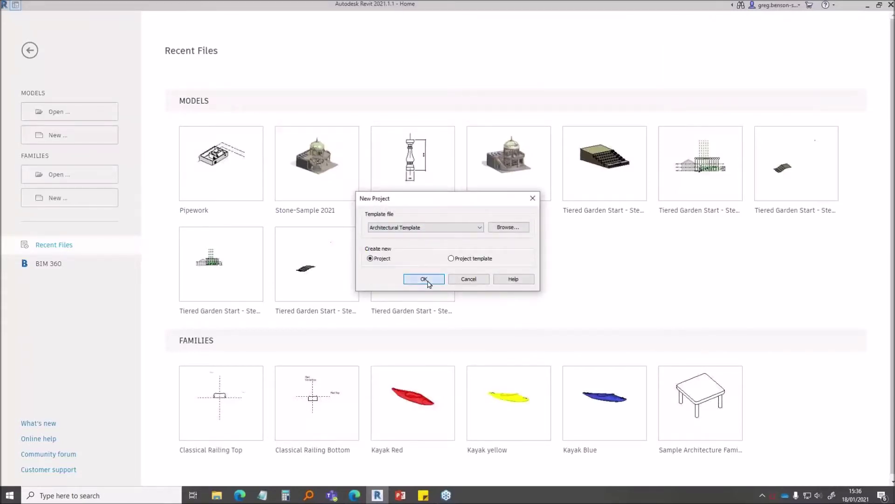
left_click(424, 279)
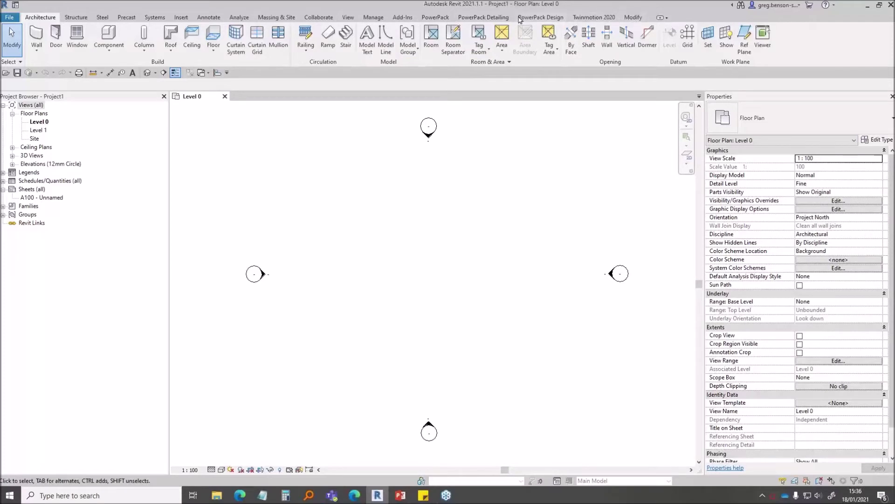
left_click(435, 17)
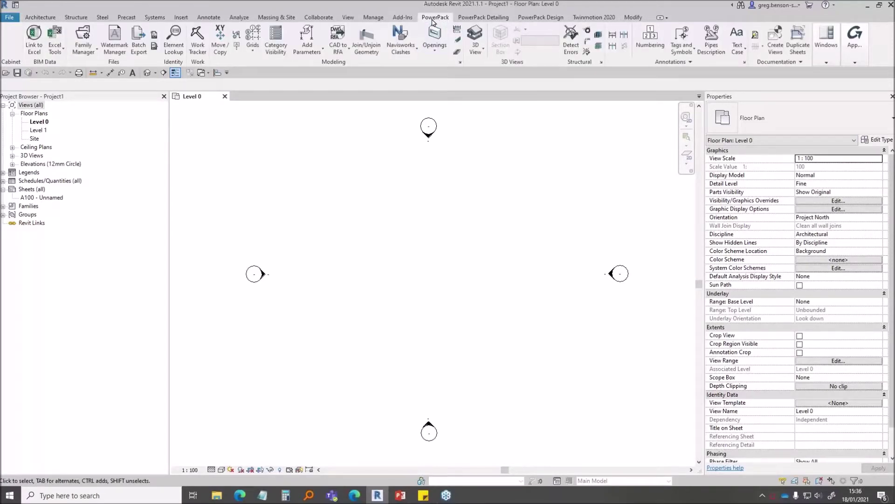
left_click(313, 51)
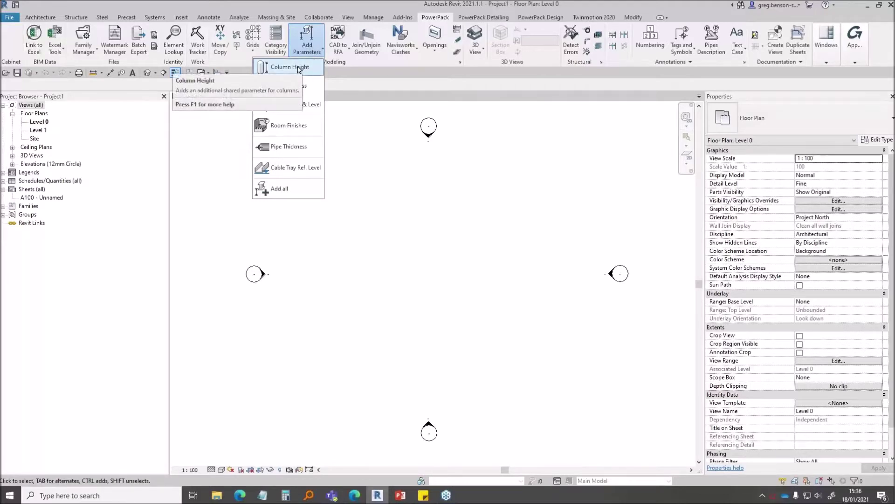
left_click(376, 219)
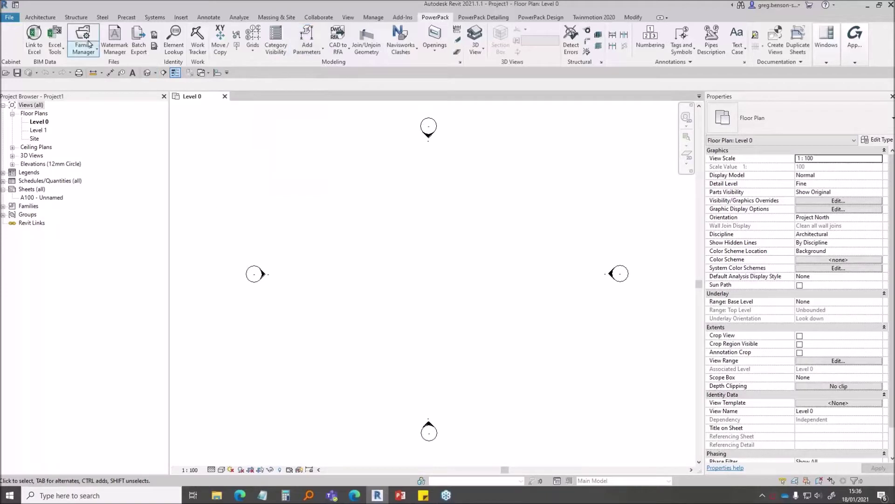
Place a vertical UC305x305x97 structural column on Level 0 with an unconnected depth of 2500
left_click(37, 17)
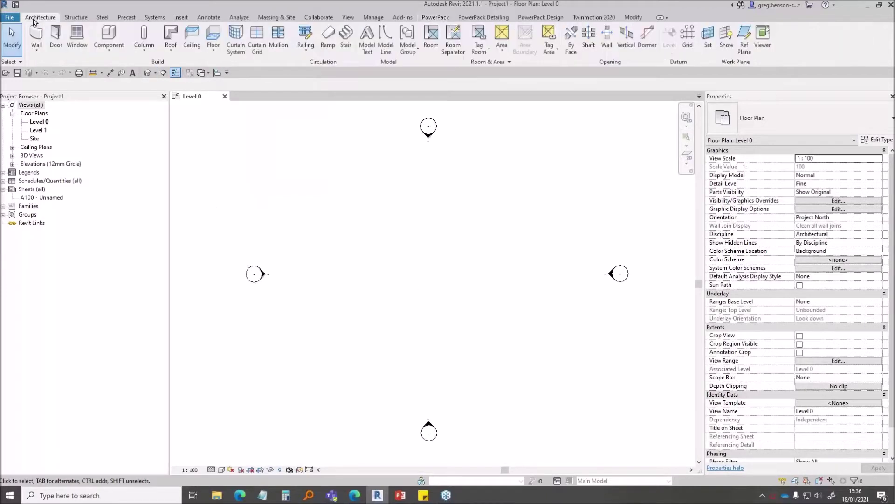
left_click(144, 37)
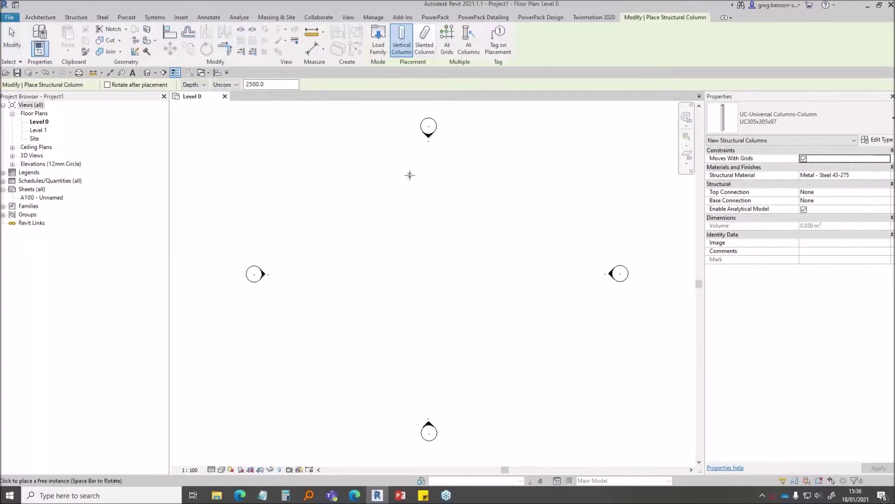
left_click(386, 191)
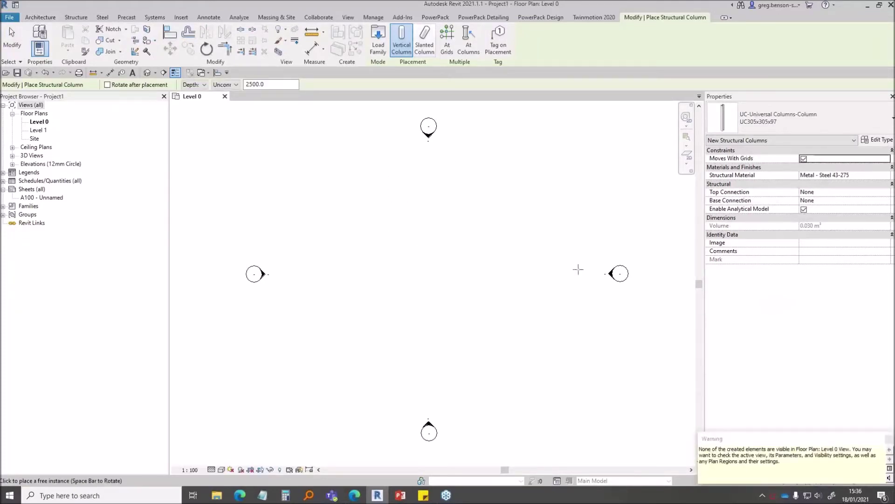
left_click(889, 439)
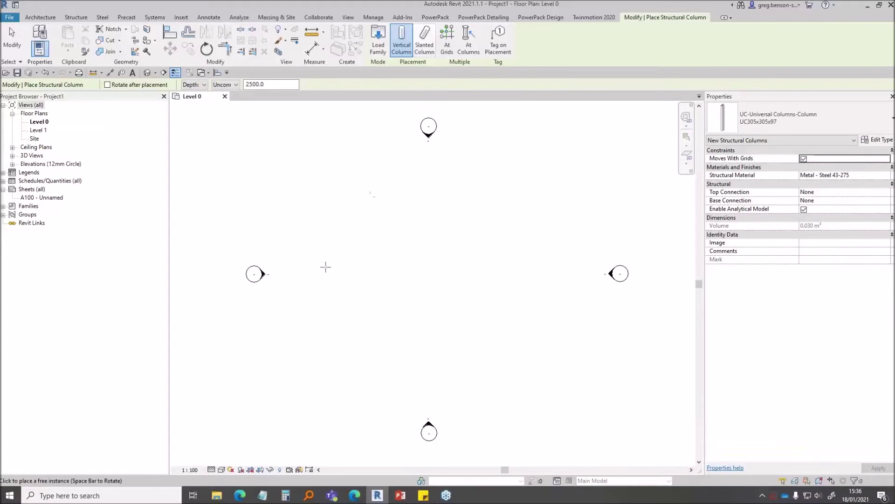
Place two vertical UC305x305x97 structural columns side by side on Level 0, using Height up to Level 1
left_click(194, 84)
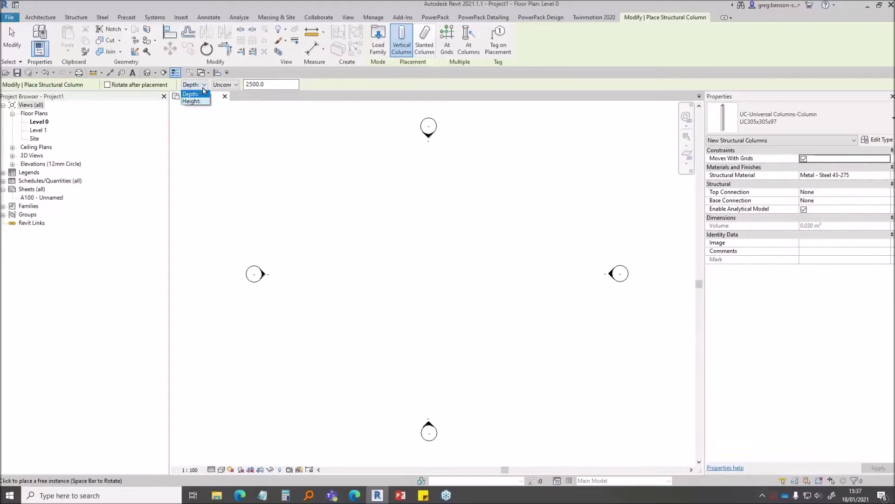
left_click(198, 102)
left_click(225, 85)
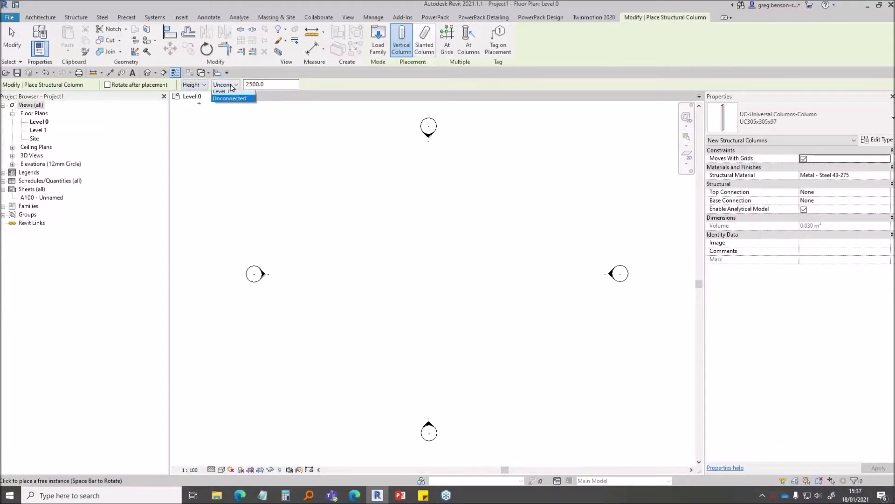
left_click(221, 101)
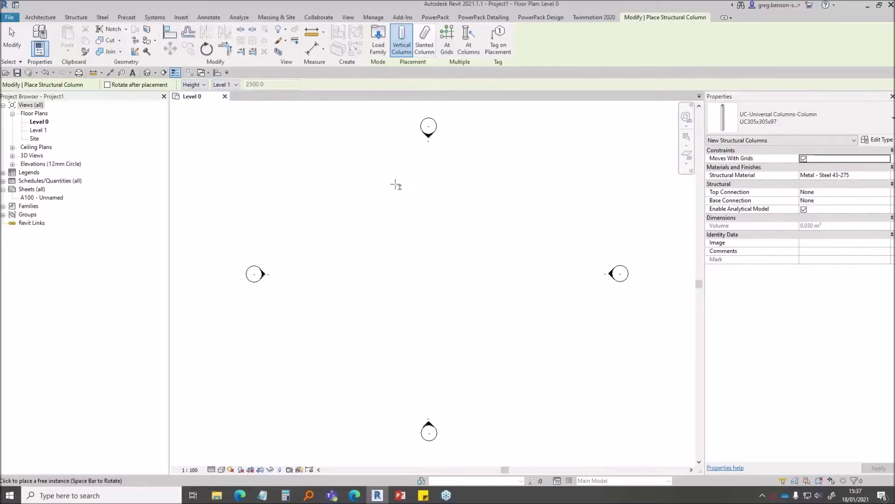
left_click(369, 187)
left_click(391, 187)
left_click(12, 46)
scroll(376, 168, "up", 3)
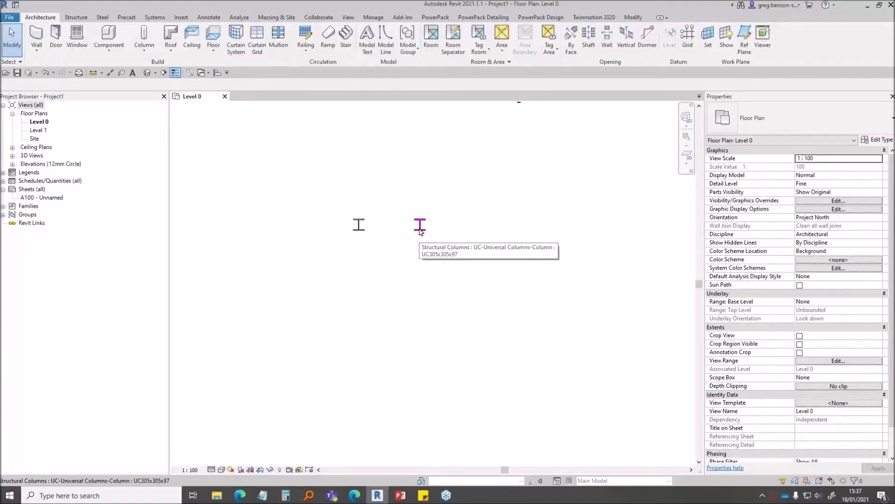
Check the right-hand column's properties and add the PowerPack Column Height shared parameter to the project
left_click(420, 229)
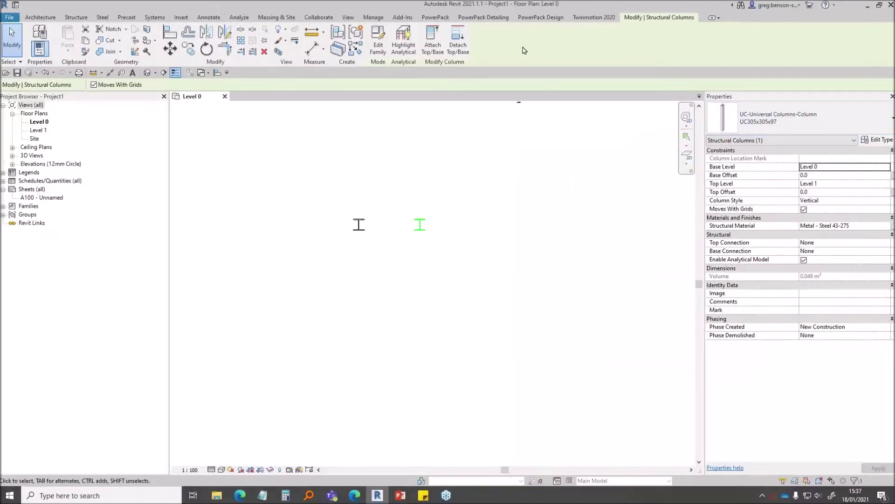
left_click(436, 18)
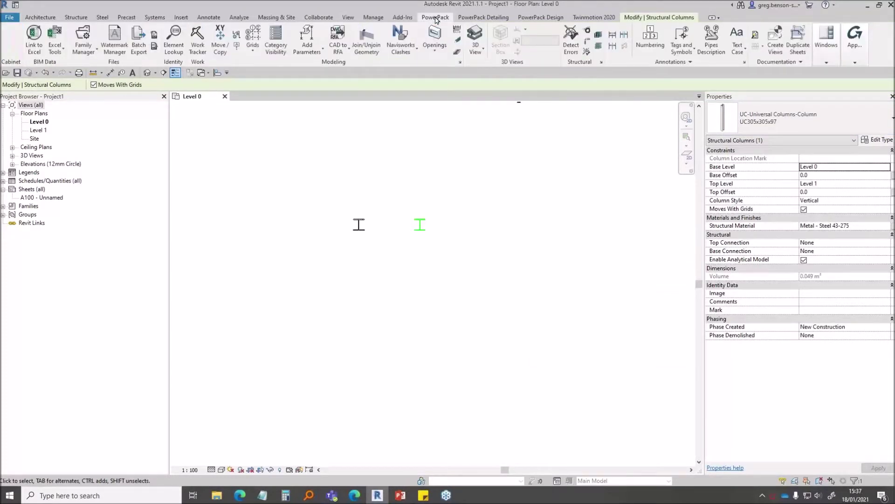
key("Escape")
left_click(312, 55)
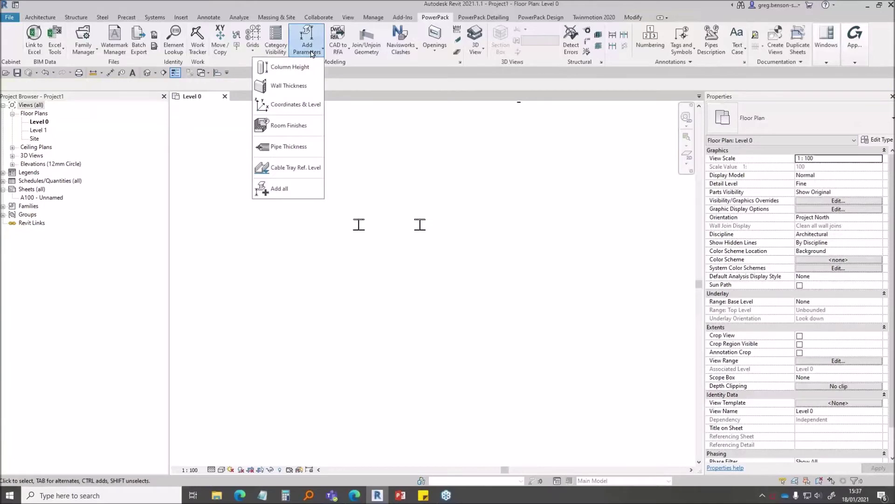
left_click(290, 67)
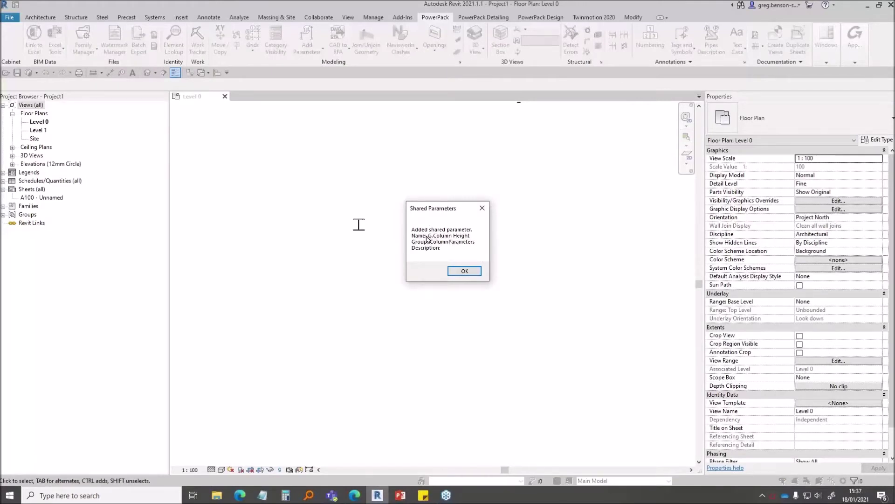
left_click(465, 271)
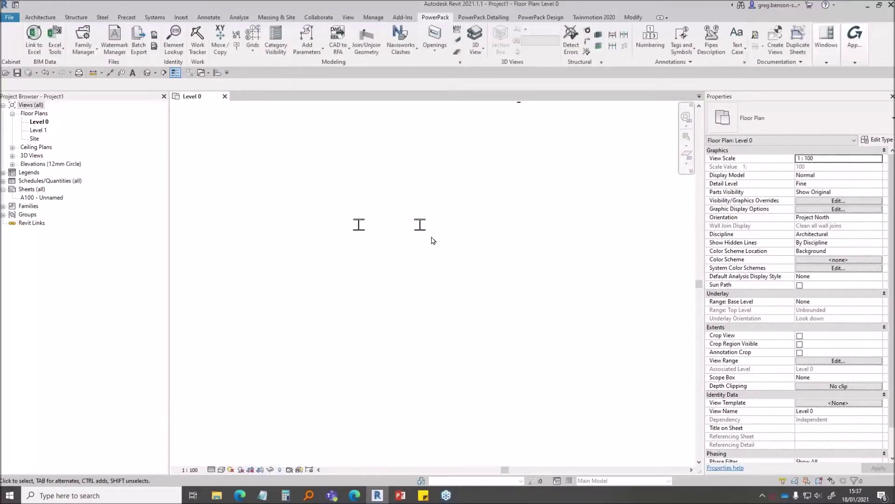
Set the right-hand column's base offset to -1400 and its top offset to -275
left_click(421, 227)
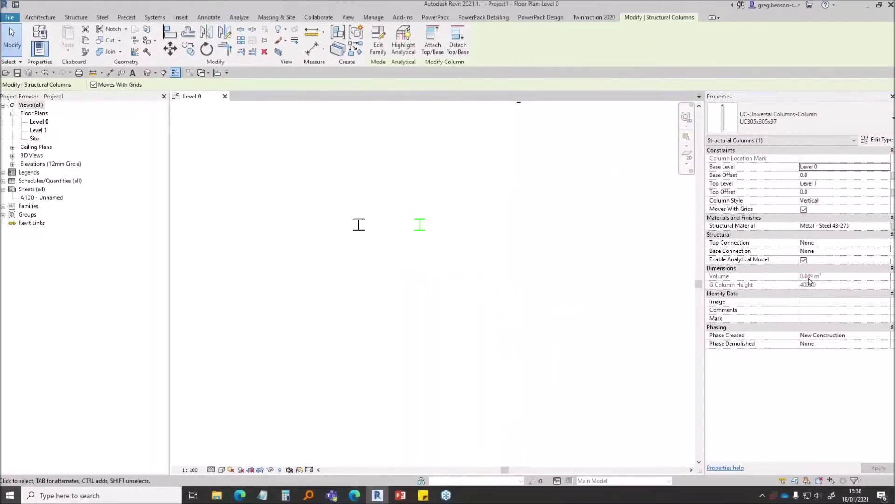
left_click(821, 175)
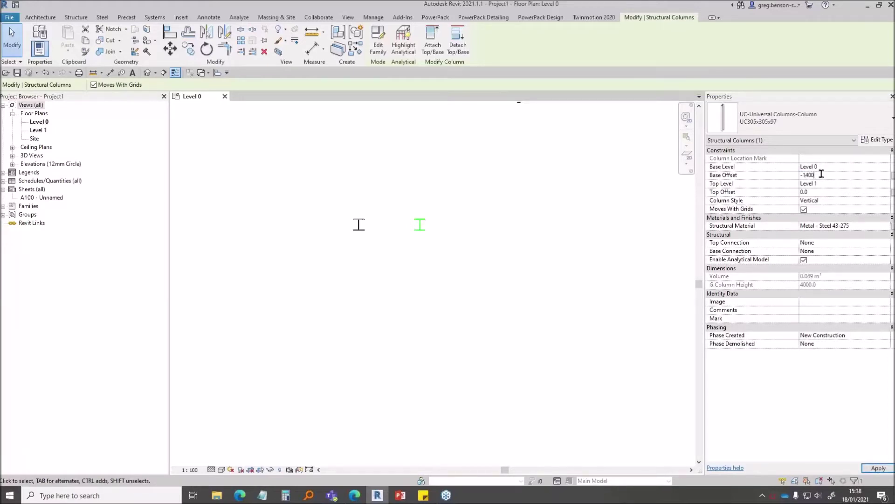
left_click(827, 190)
key("Return")
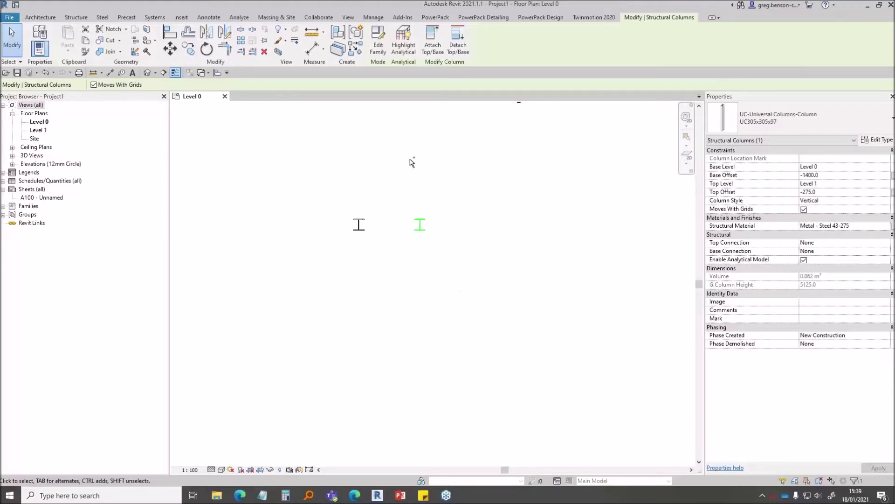
Add the PowerPack Wall Thickness shared parameter to the project
left_click(426, 20)
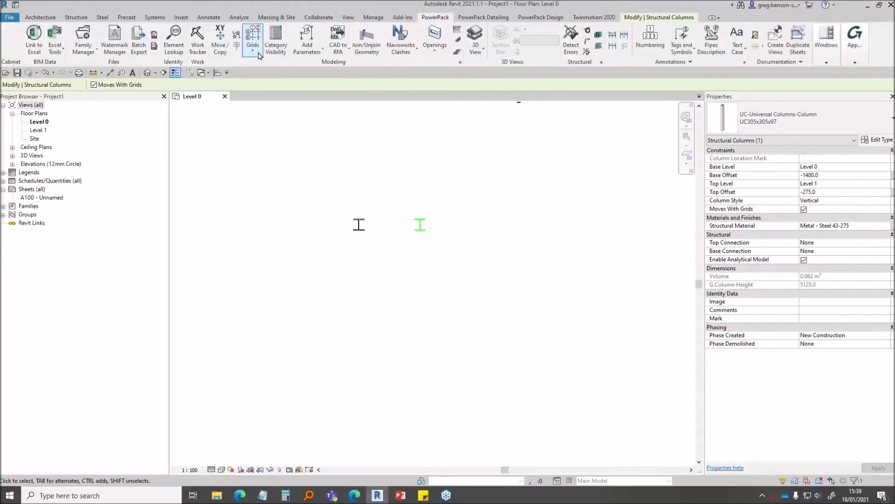
left_click(312, 48)
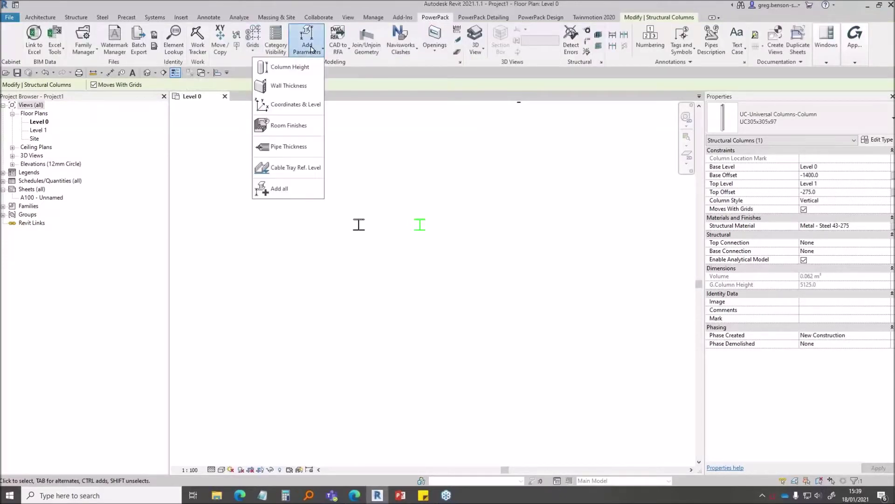
left_click(289, 87)
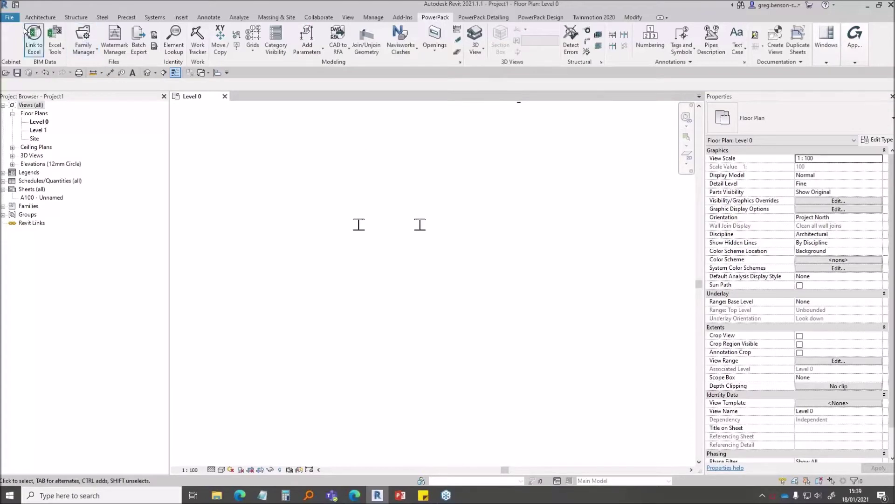
Draw a horizontal Wall-Ext_102Bwk-75Ins-100LBlk-12P wall about 3700 mm long above the two columns, with an unconnected height of 8000
left_click(38, 17)
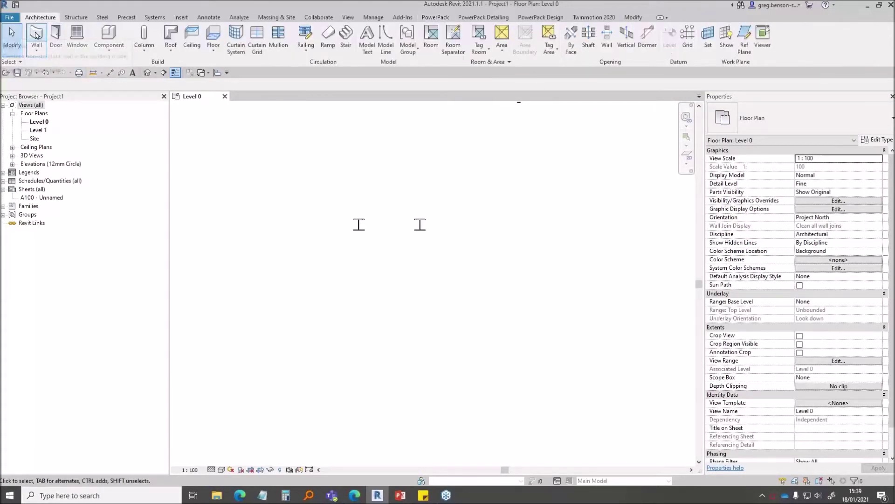
left_click(37, 36)
left_click(339, 171)
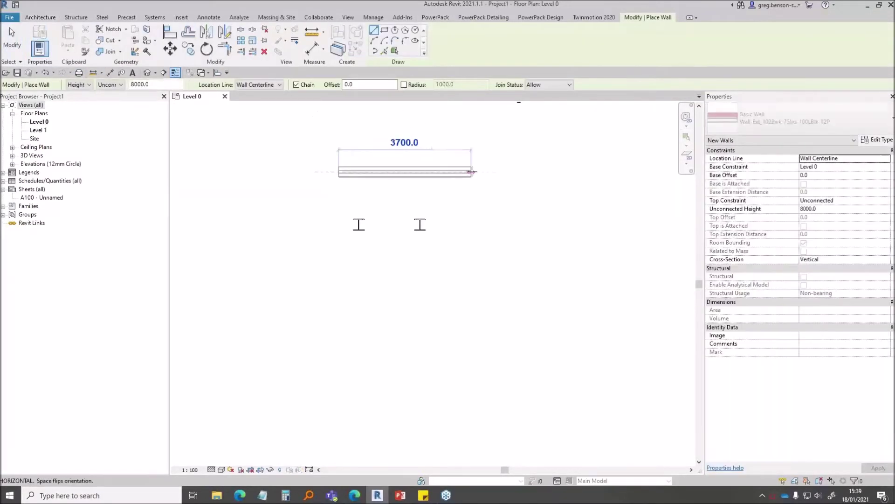
left_click(472, 172)
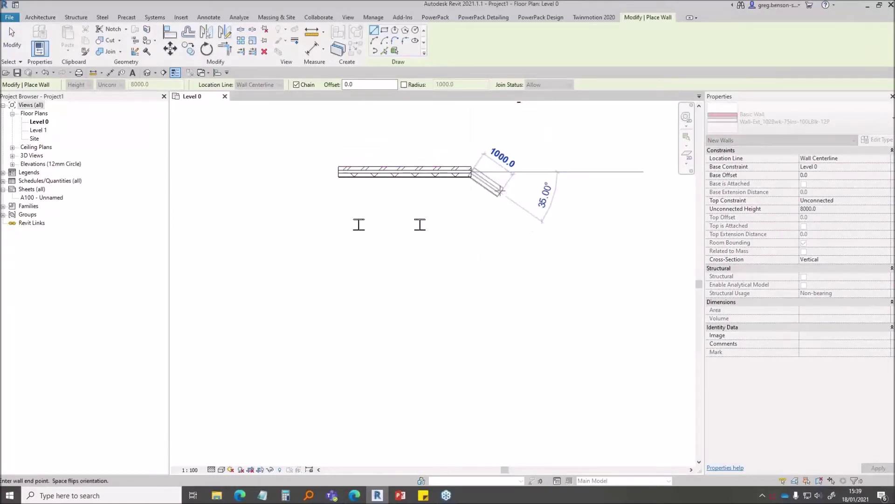
key("Escape")
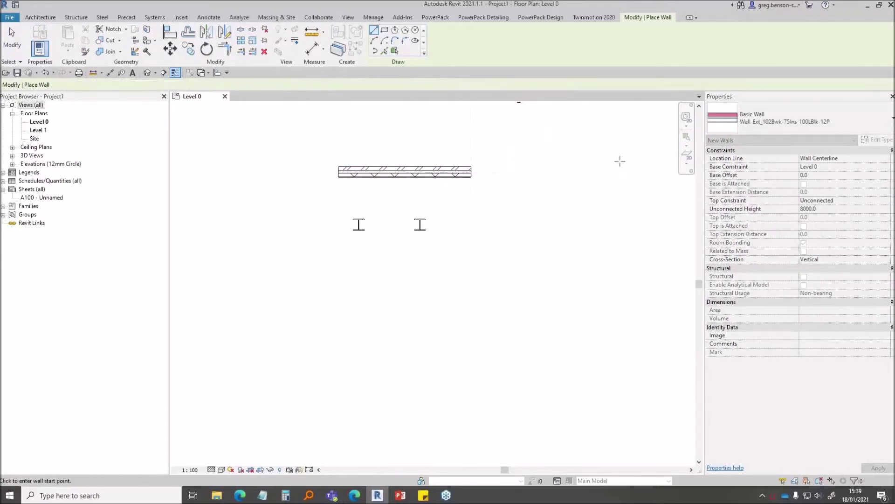
Draw a horizontal Wall-Ext_215Bwk wall about 3800 mm long between the cavity wall and the columns
left_click(767, 118)
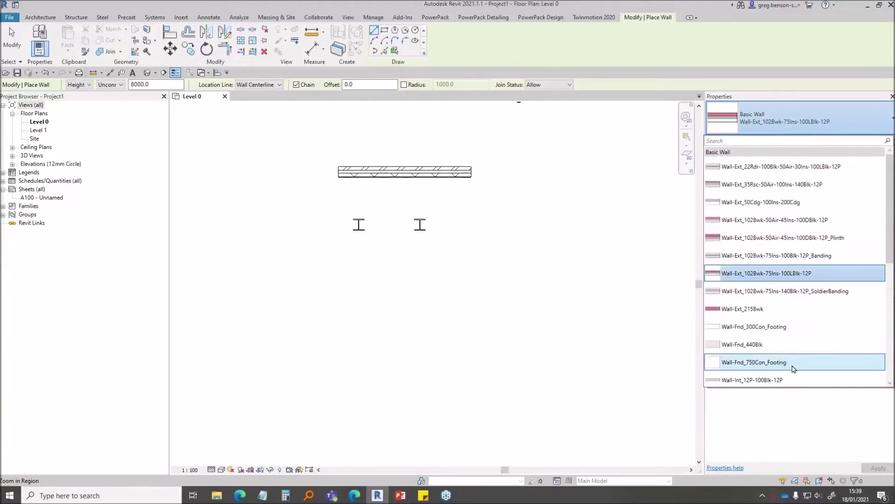
left_click(765, 308)
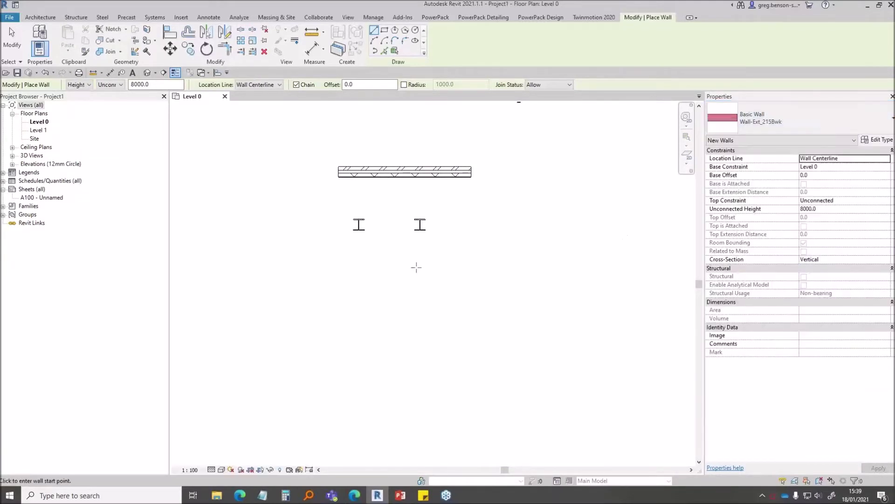
left_click(336, 195)
left_click(472, 196)
key("Escape")
Draw a horizontal Wall-Int_12P-100Blk-12P wall about 3700 mm long above the cavity wall, up to Level 1, and finish placing walls
left_click(765, 131)
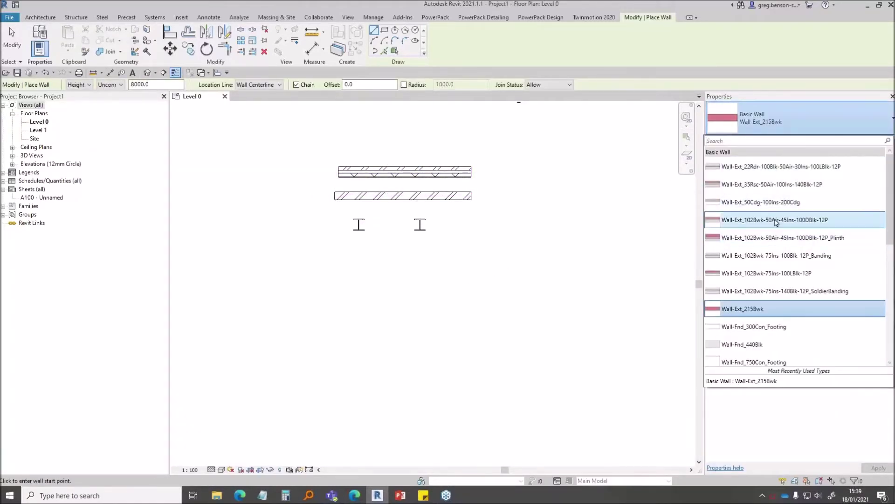
scroll(774, 217, "down", 2)
scroll(770, 212, "down", 1)
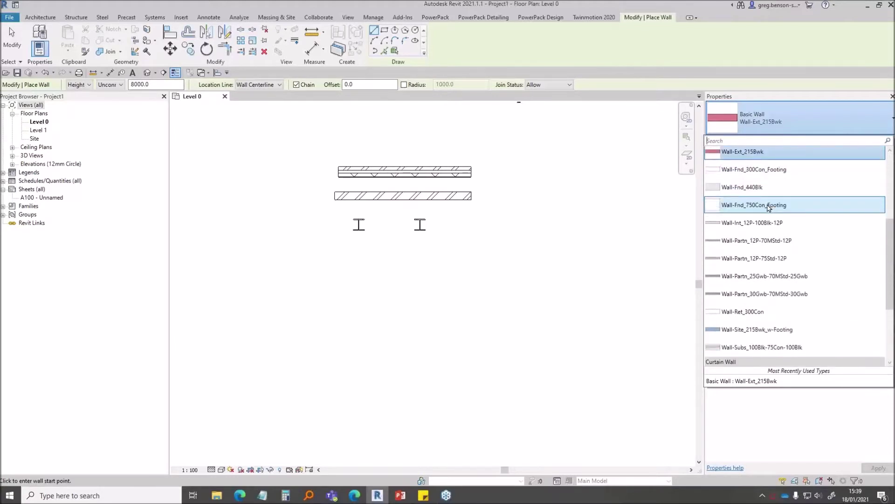
left_click(753, 224)
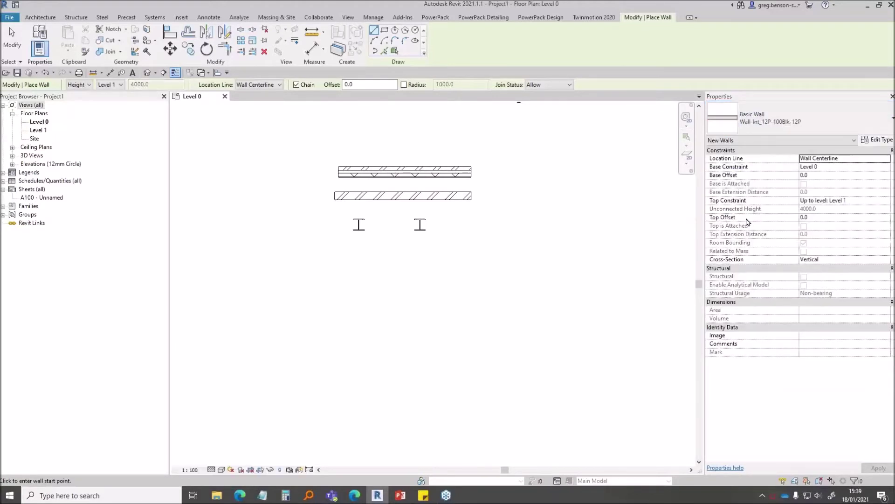
left_click(338, 152)
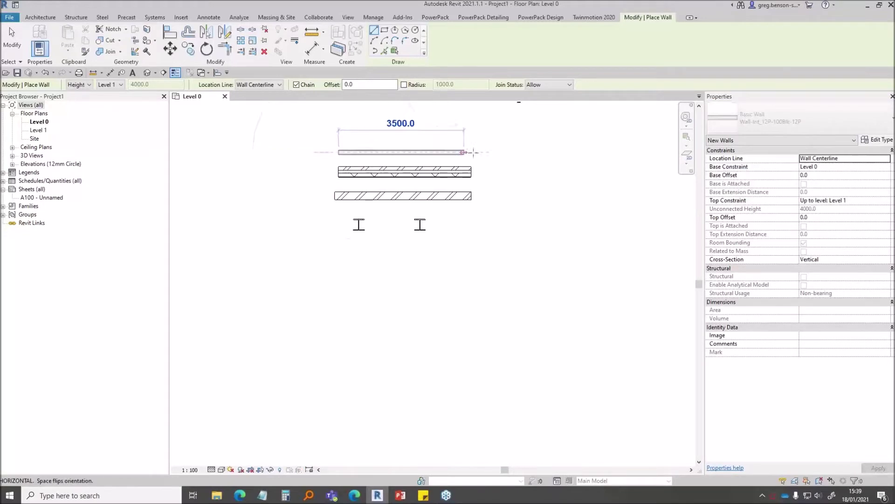
left_click(470, 152)
key("Escape")
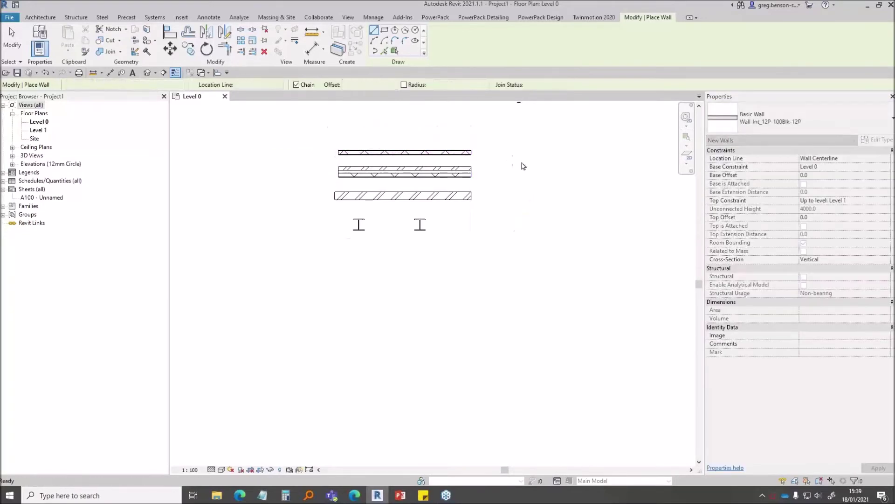
key("Escape")
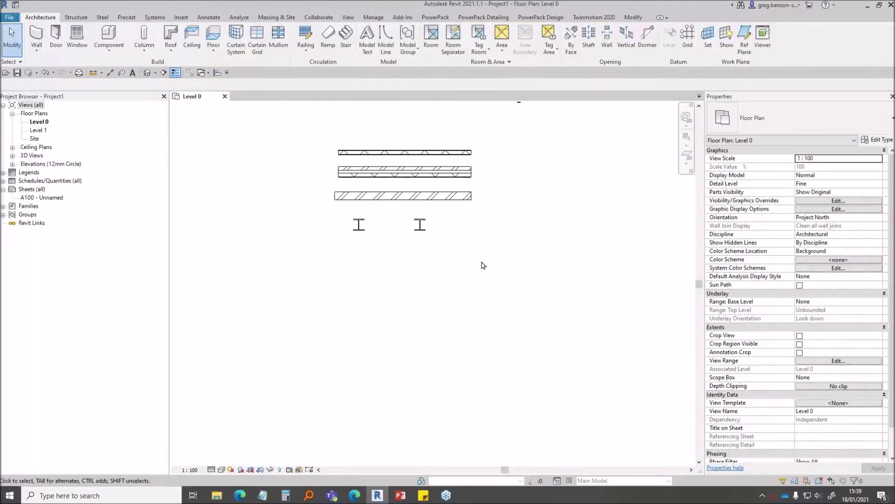
Examine the properties of the interior block wall and the cavity wall for a thickness value
scroll(413, 140, "up", 4)
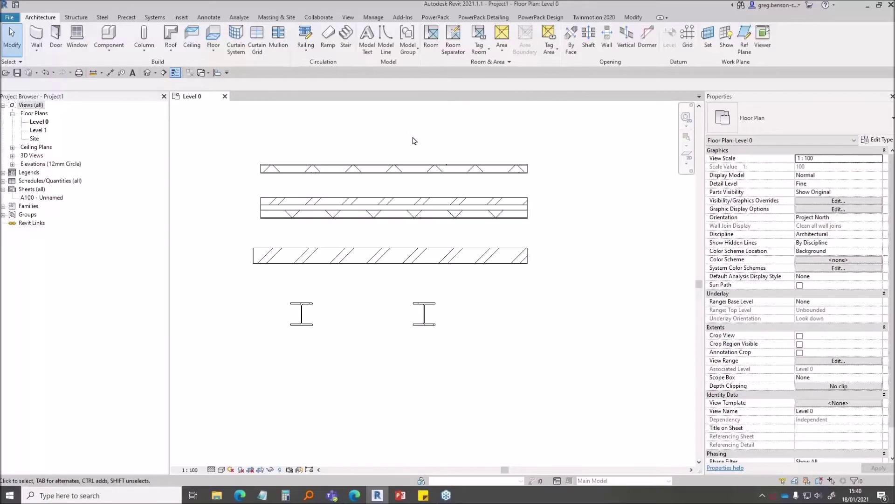
left_click(496, 171)
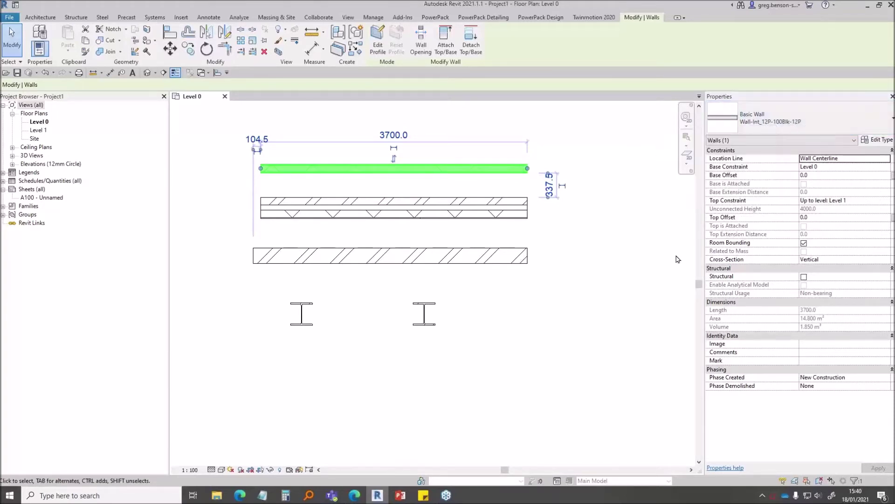
left_click(510, 218)
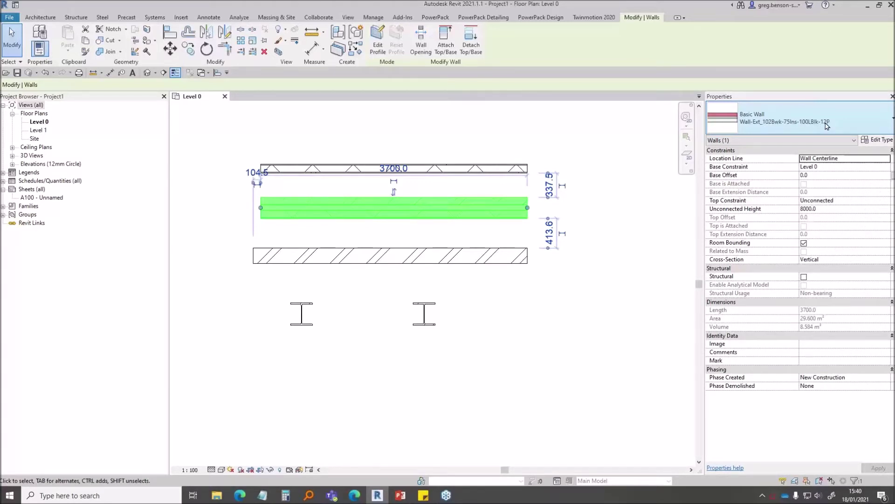
Add the PowerPack Wall Thickness shared parameter with the cavity wall selected
left_click(434, 18)
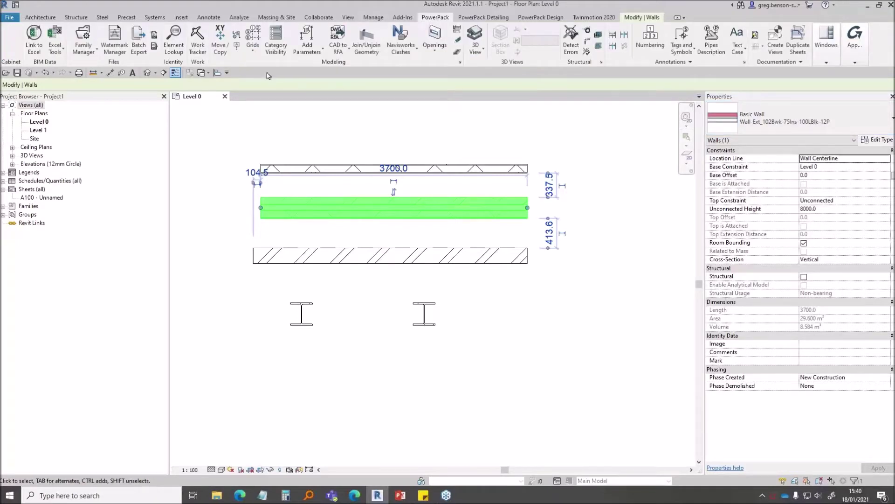
left_click(314, 51)
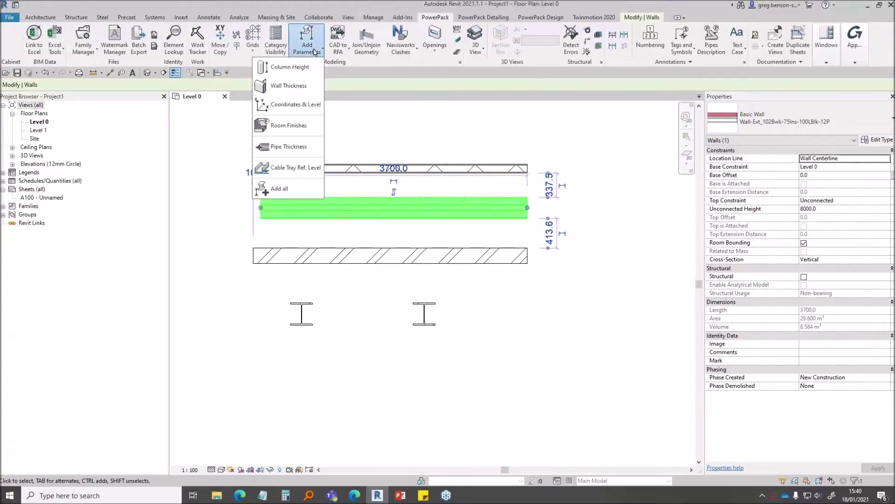
left_click(279, 86)
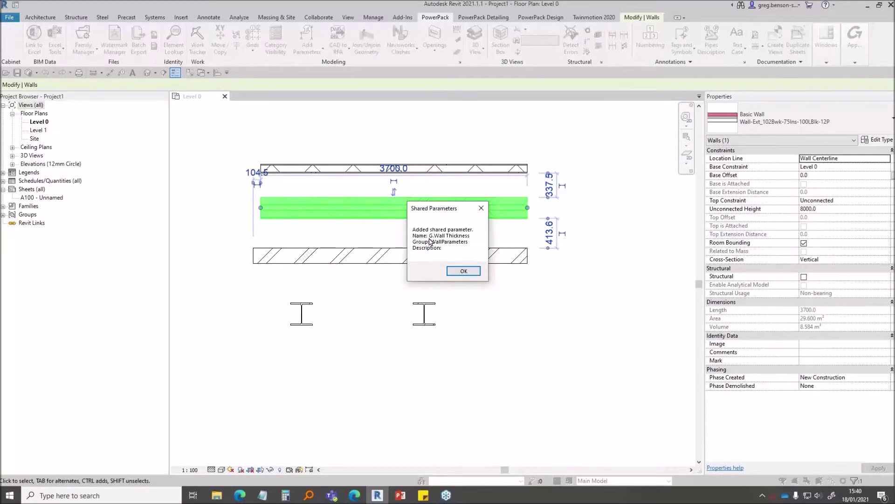
left_click(463, 271)
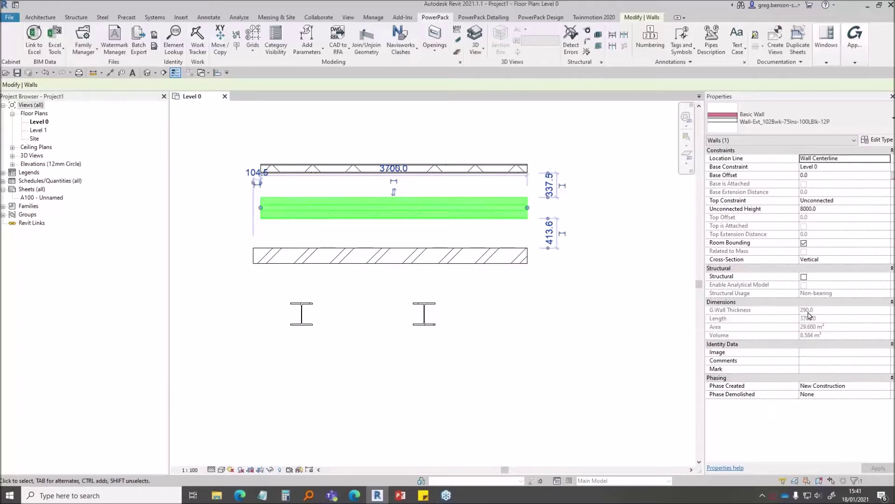
Check the G.Wall Thickness property of the interior block wall and the 215 brick wall
left_click(498, 171)
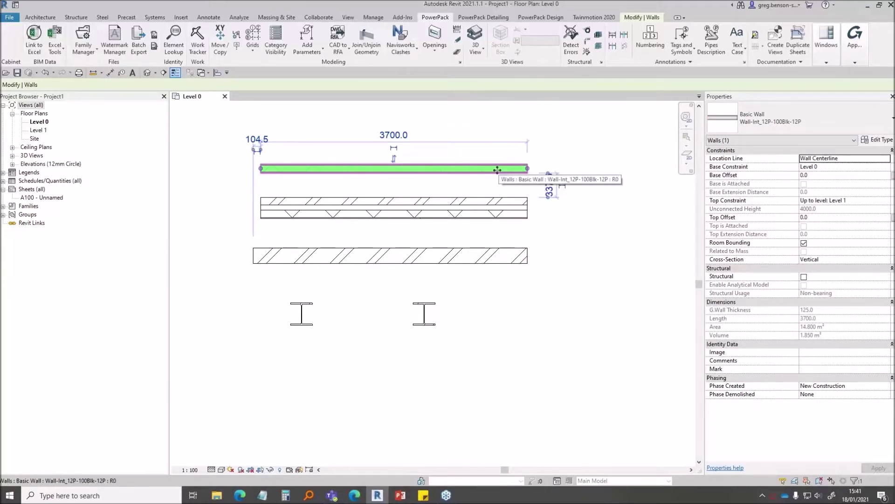
left_click(475, 264)
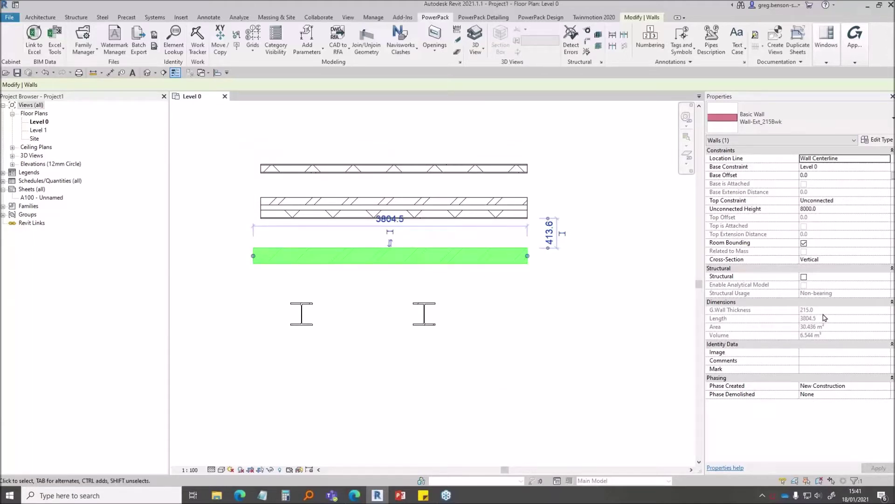
left_click(572, 300)
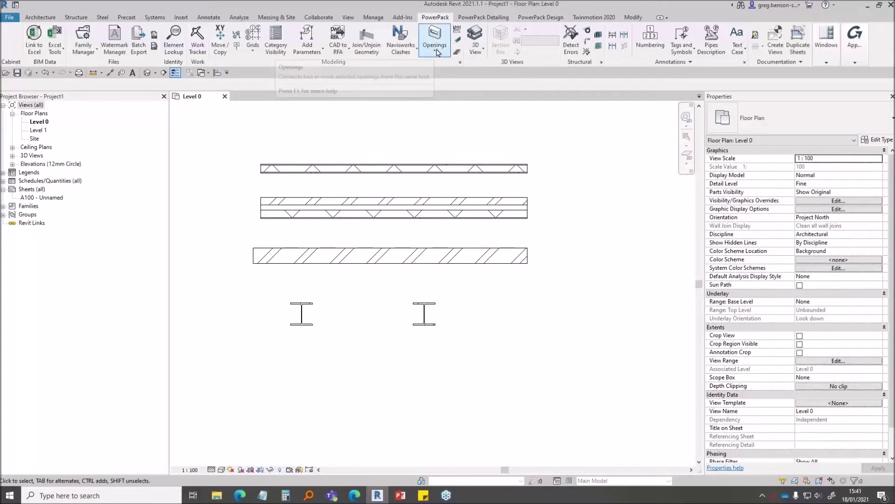
Add the PowerPack Coordinates & Level parameters to the project and check the left column's geometric position properties
left_click(317, 58)
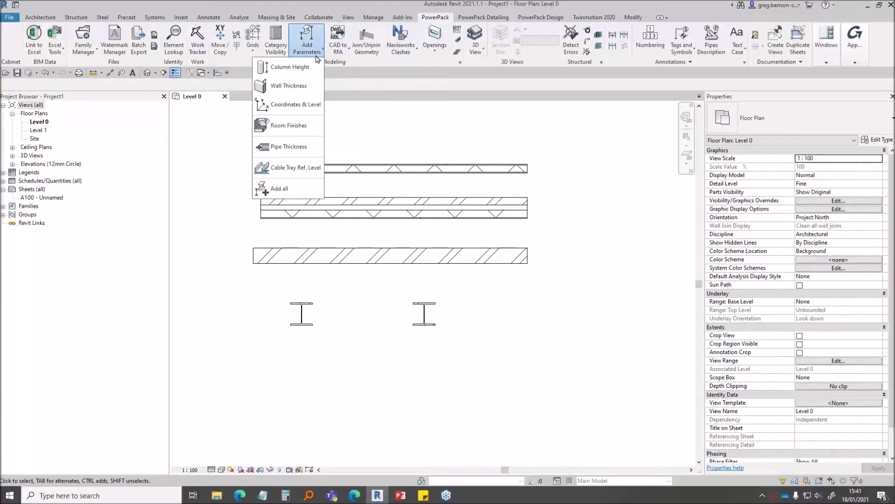
left_click(289, 110)
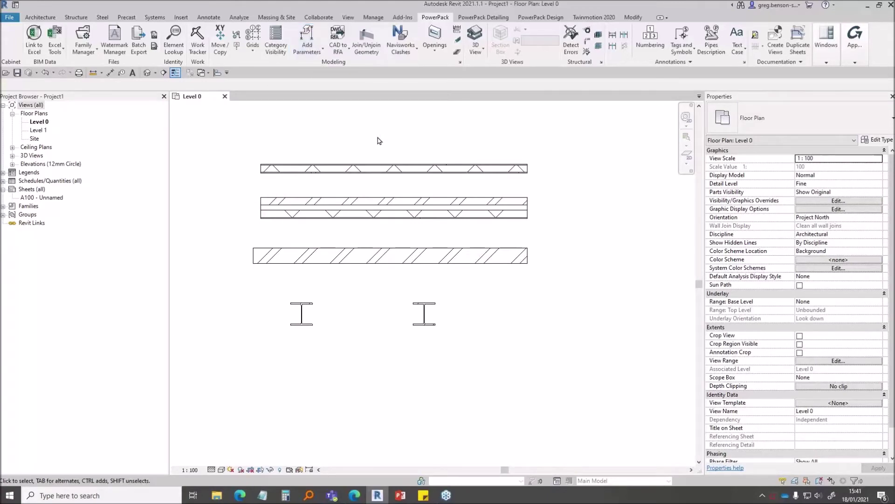
left_click(302, 321)
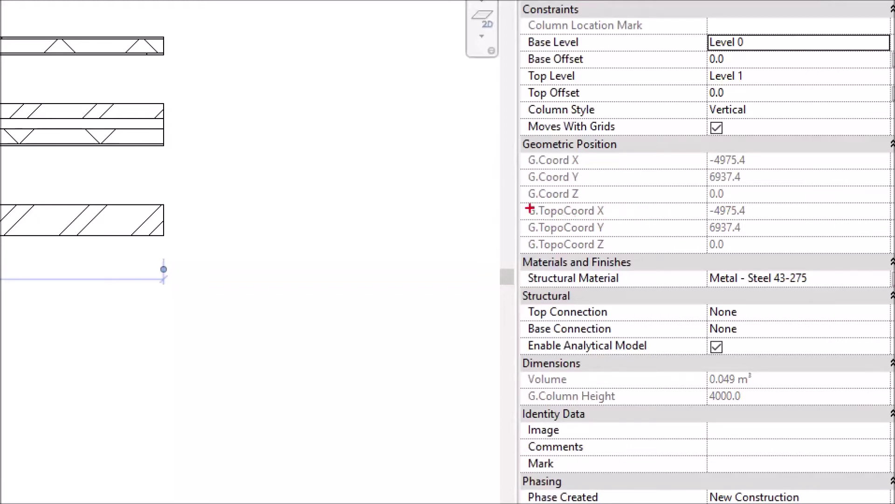
mouse_move(510, 147)
left_mouse_down()
mouse_move(508, 201)
mouse_move(793, 202)
left_mouse_up()
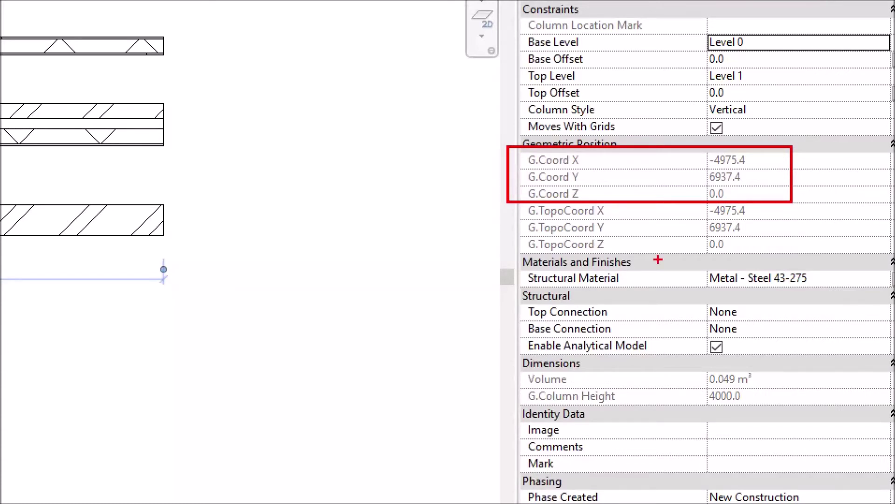
mouse_move(507, 203)
left_mouse_down()
mouse_move(625, 260)
mouse_move(776, 254)
left_mouse_up()
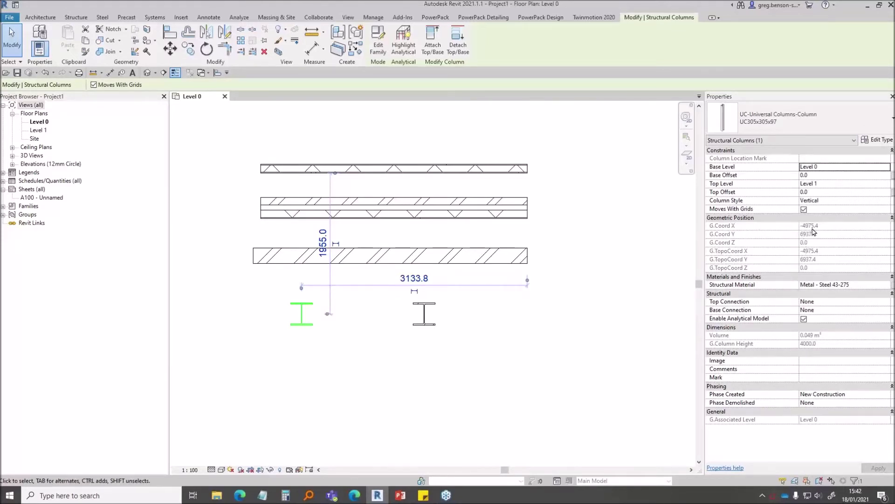
left_click(577, 307)
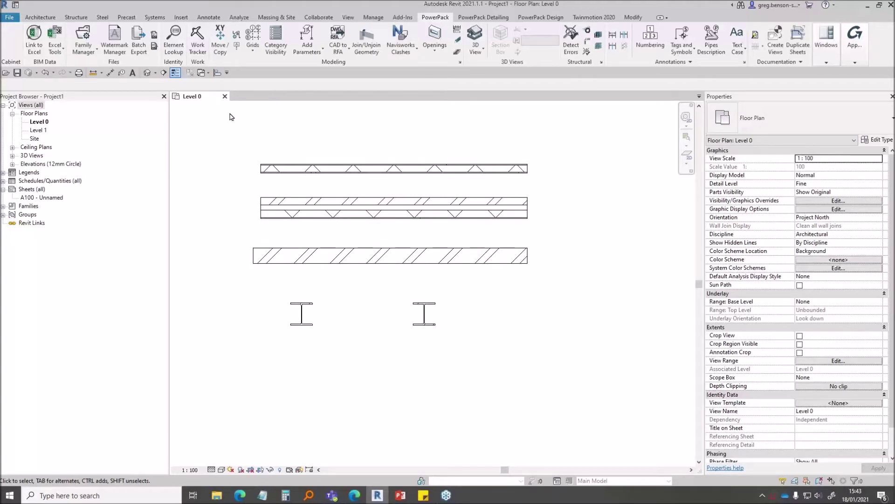
left_click(311, 52)
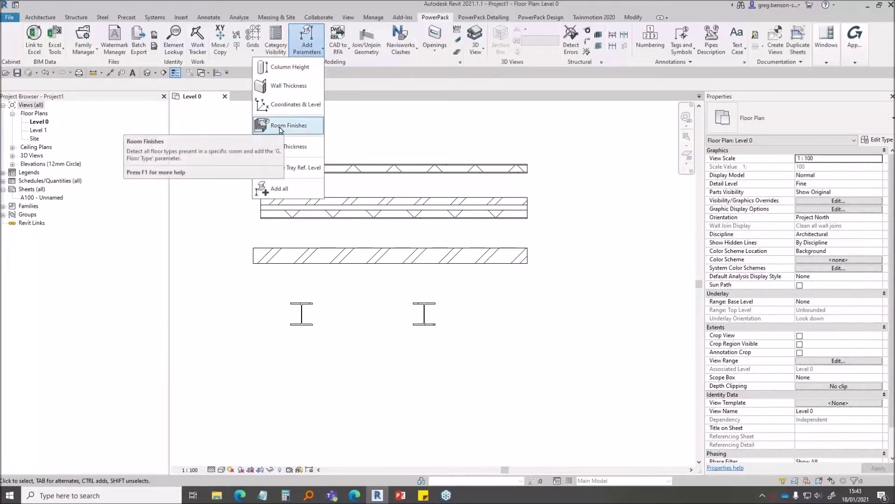
left_click(381, 130)
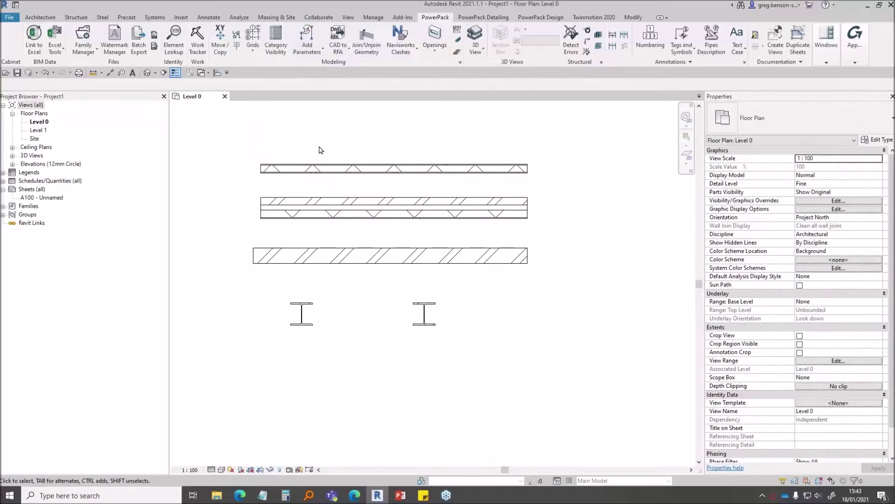
Draw a closed square room with 1300 mm sides below the two columns using the Wall-Int_12P-100Blk-12P wall type
left_click(41, 18)
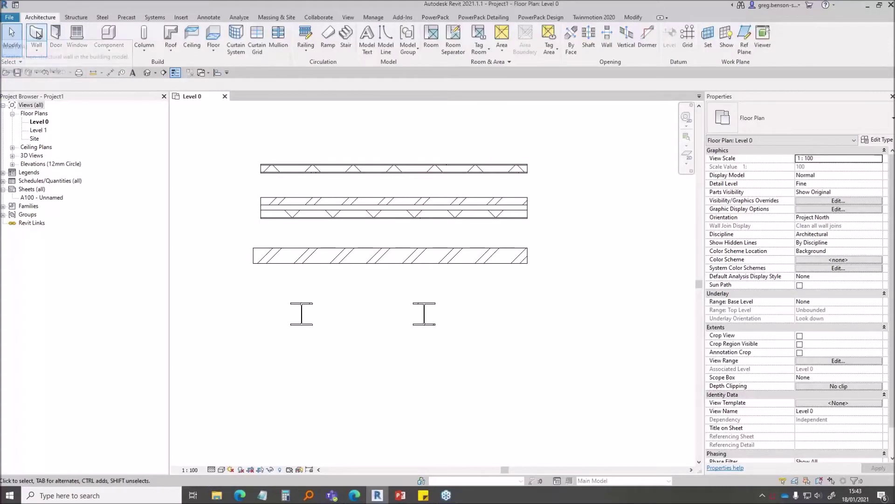
left_click(37, 36)
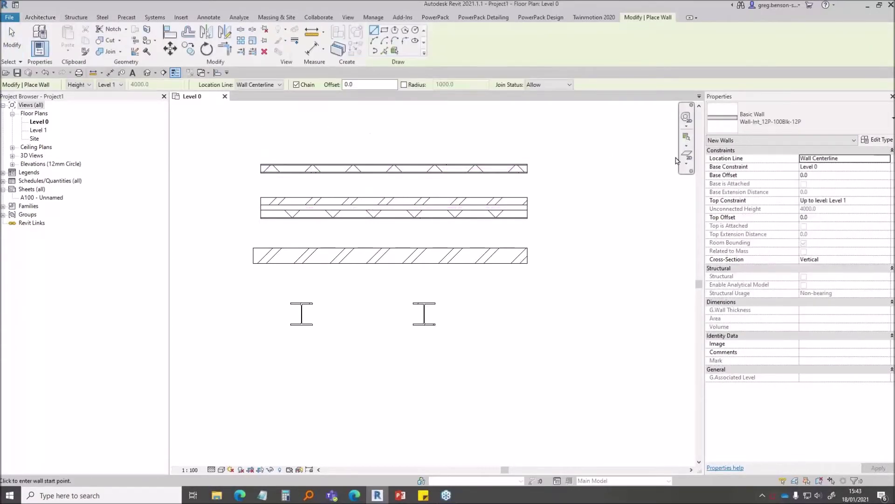
scroll(573, 289, "down", 2)
middle_click_drag(572, 303, 558, 196)
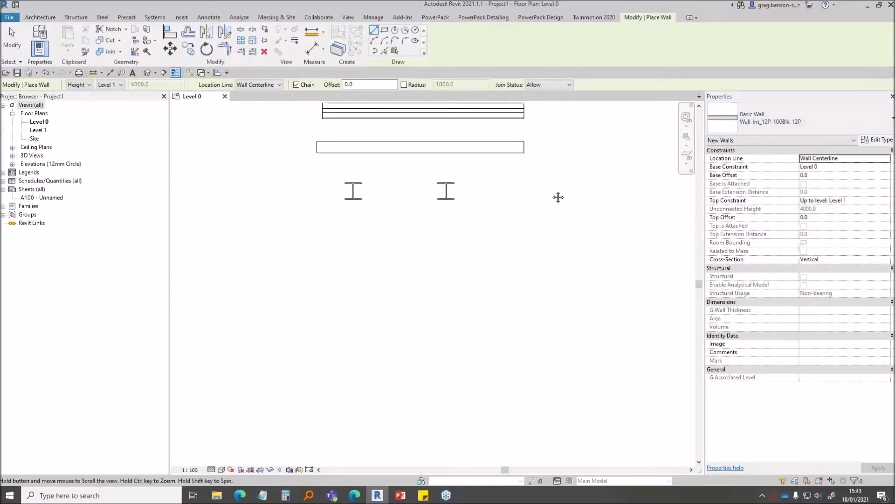
left_click(401, 268)
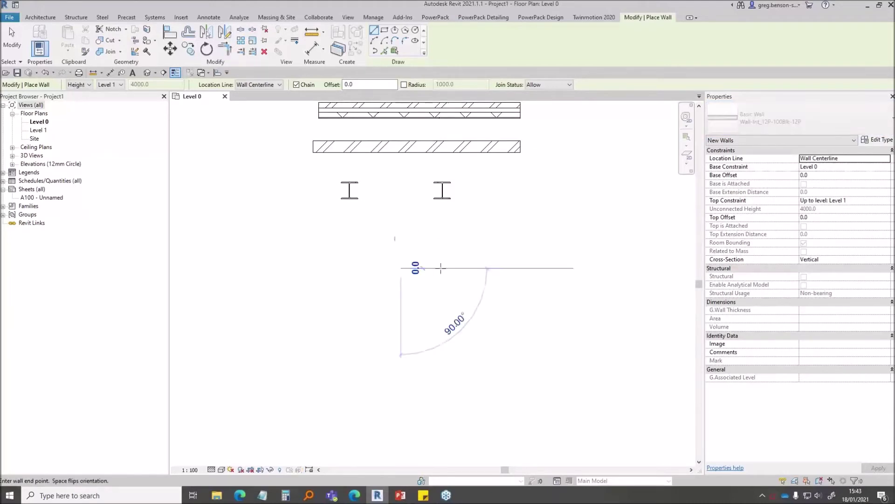
left_click(472, 268)
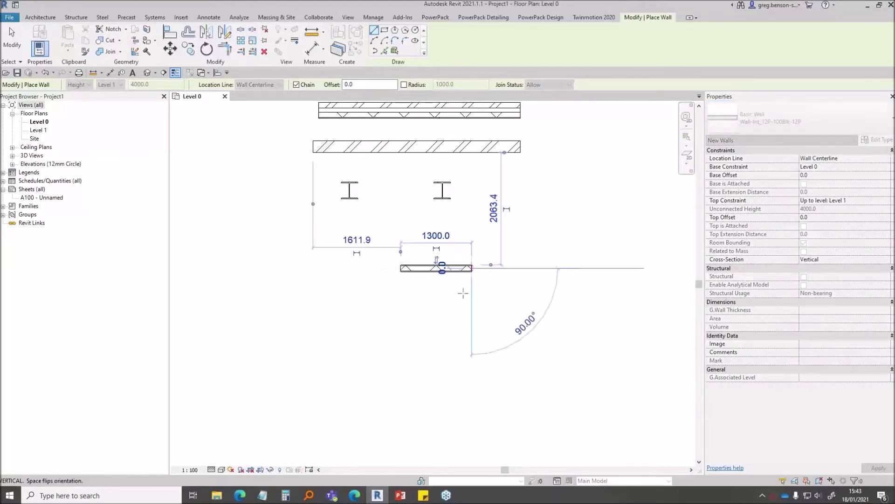
left_click(472, 339)
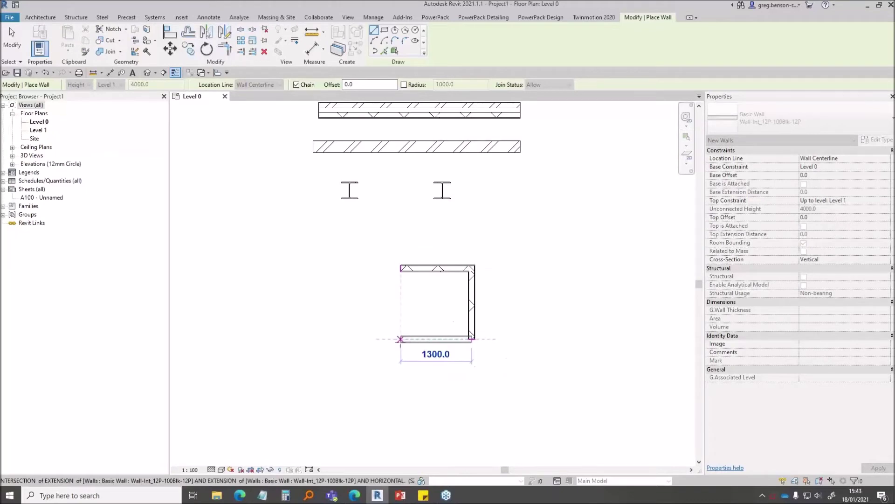
left_click(401, 339)
left_click(400, 265)
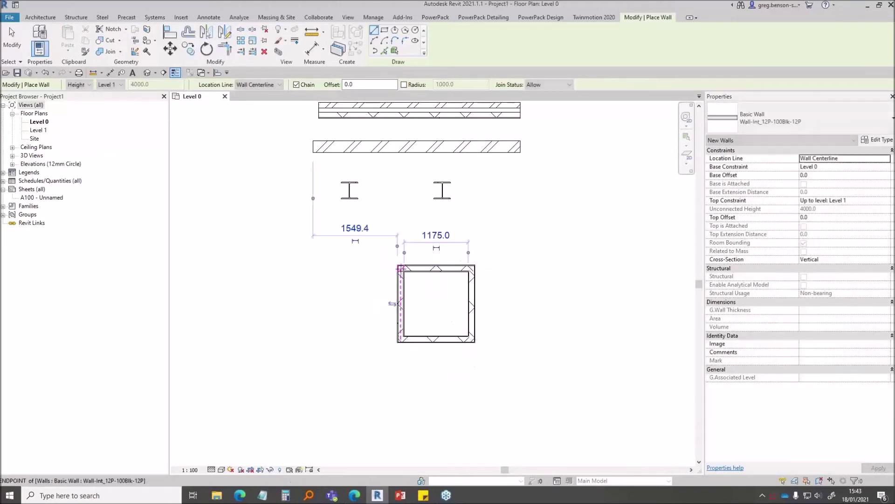
Enclose the square room with a stepped loop of Wall-Ext_102Bwk-75Ins-100LBlk-12P walls, about 5500 mm along the upper side and 3300 mm high
left_click(793, 120)
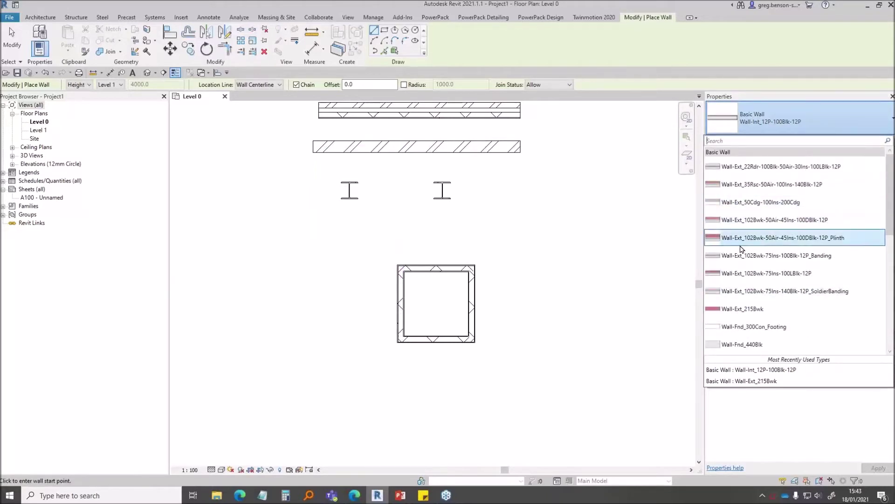
mouse_move(715, 240)
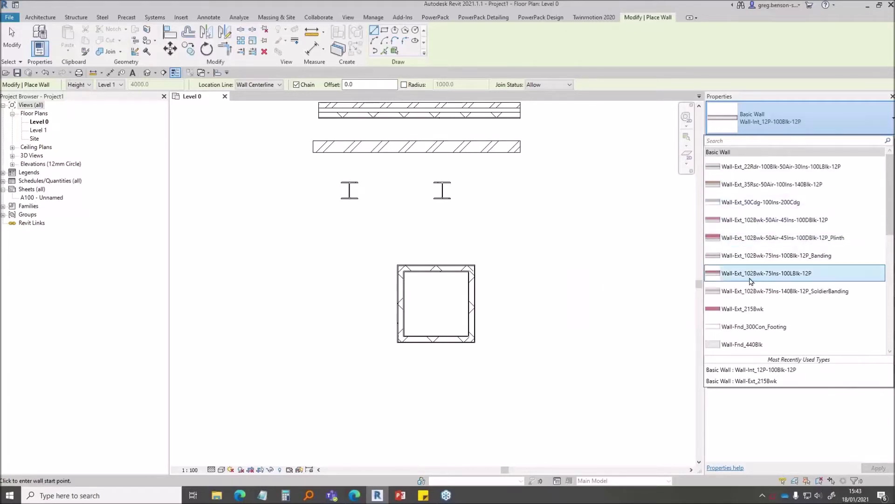
left_click(751, 279)
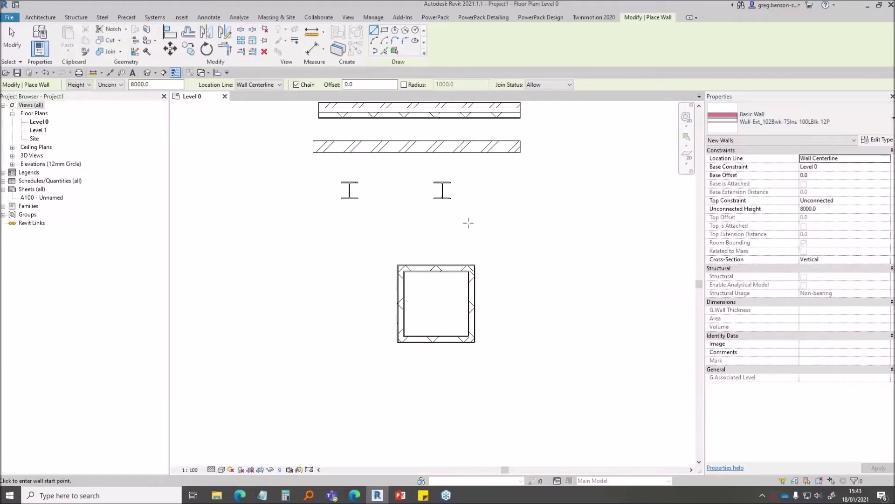
left_click(236, 233)
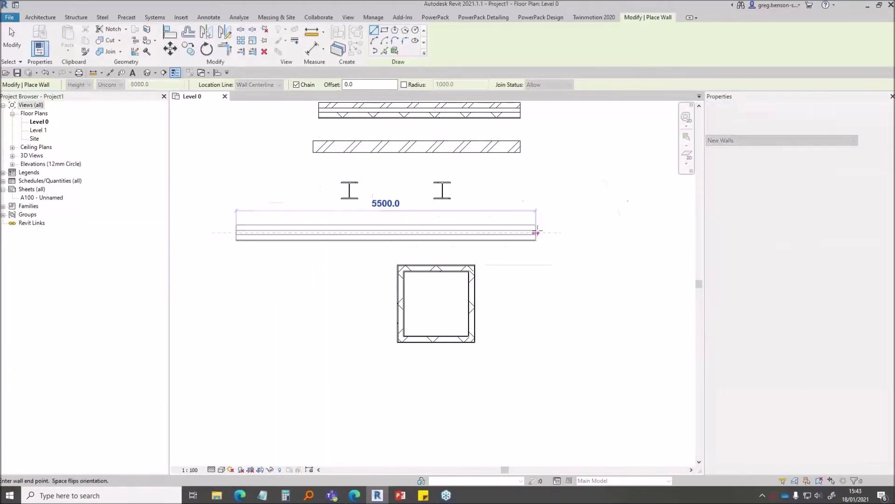
left_click(536, 232)
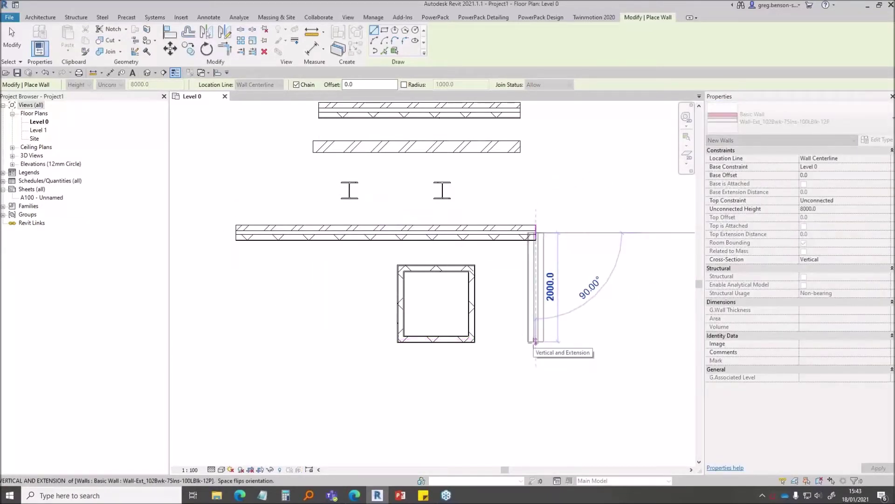
left_click(536, 341)
left_click(585, 341)
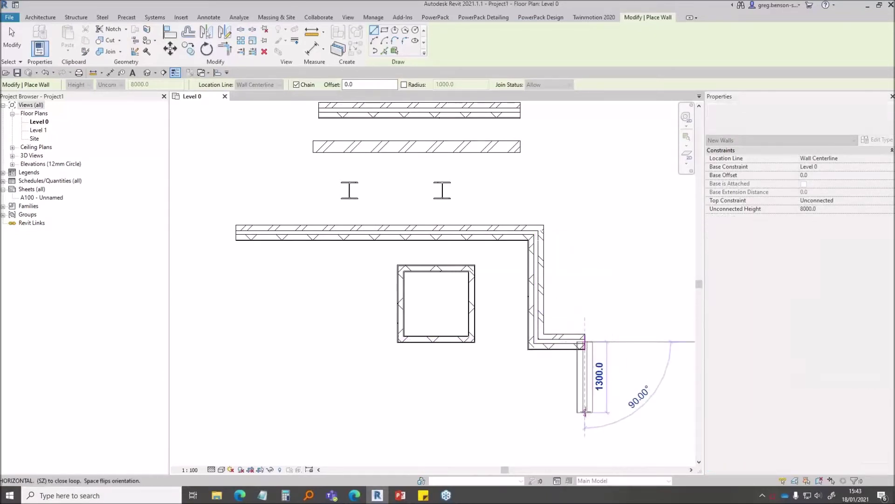
left_click(585, 412)
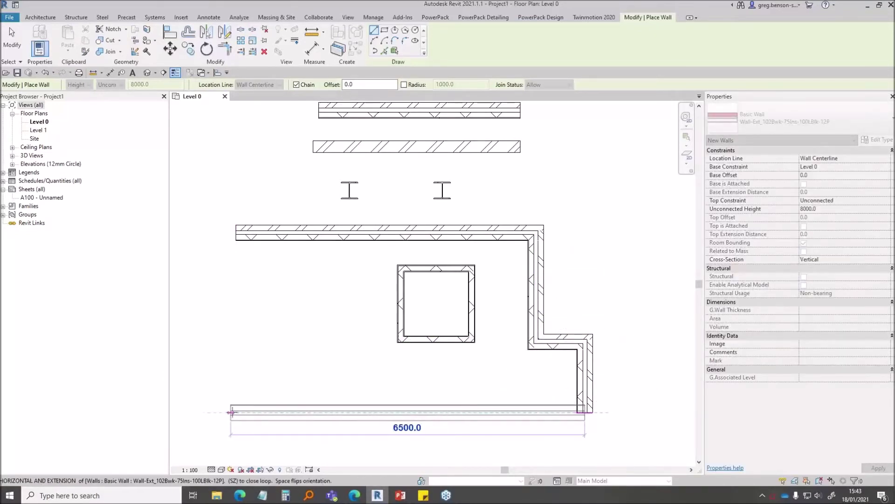
left_click(236, 412)
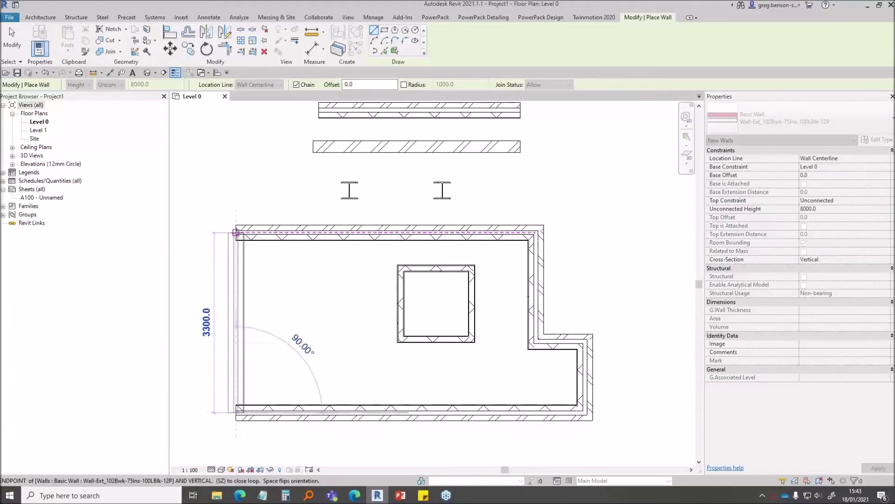
left_click(236, 232)
key("Escape")
key("Escape")
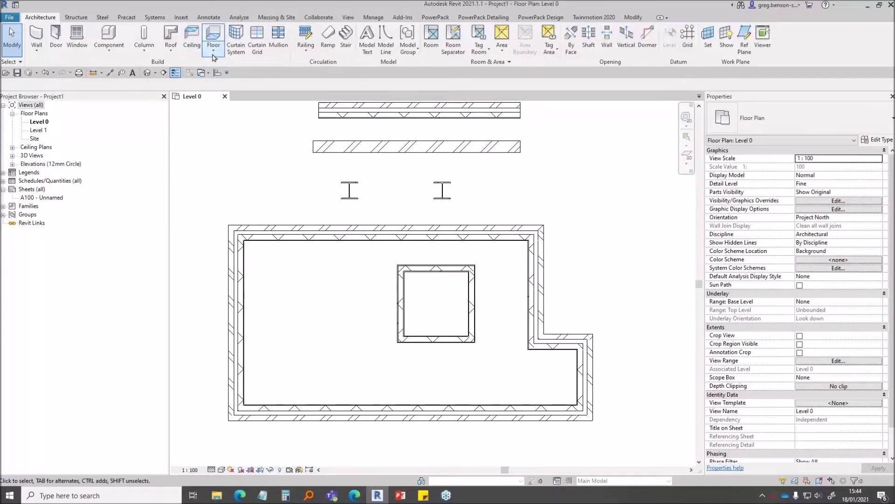
Create a Floor-Grnd-Susp_65Scr-80Ins-100Blk-75PC floor on Level 0 bounded by the inner faces of the six cavity walls
left_click(212, 36)
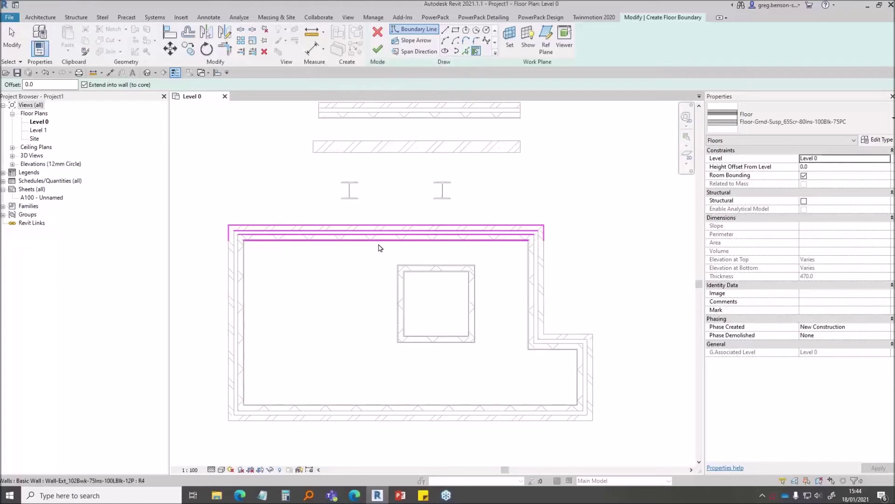
left_click(244, 320)
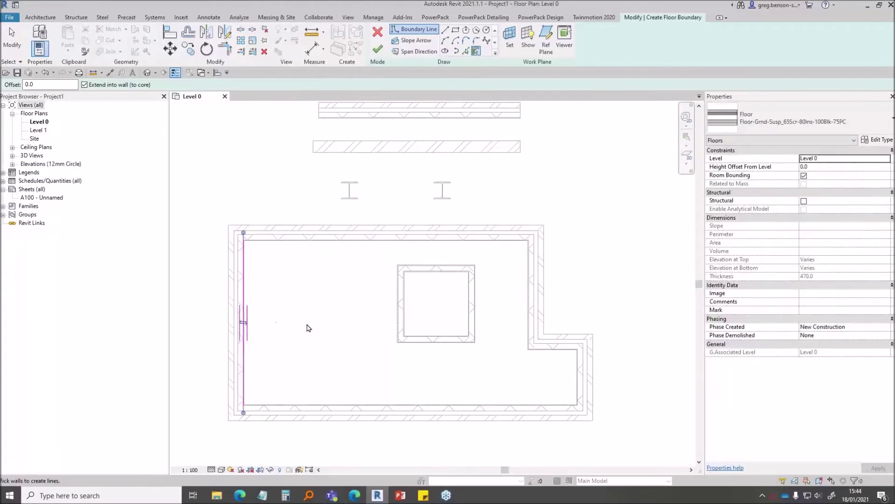
left_click(336, 243)
left_click(529, 289)
left_click(554, 348)
left_click(580, 374)
left_click(515, 408)
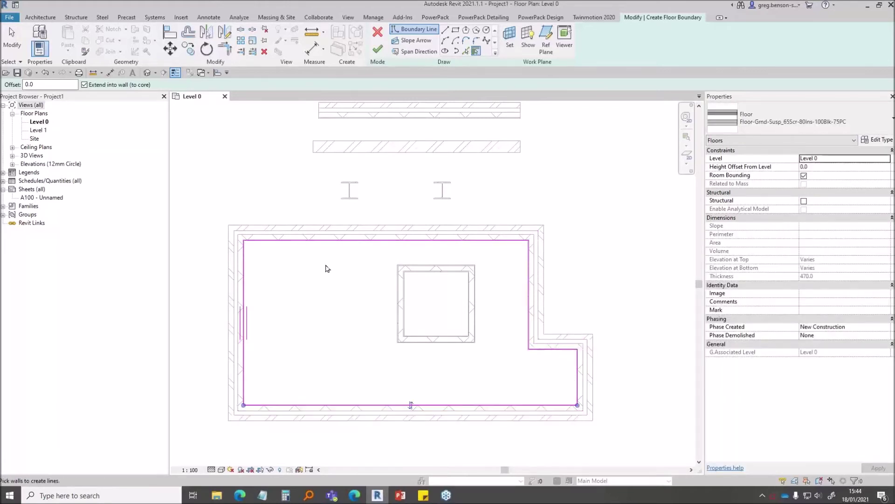
left_click(379, 49)
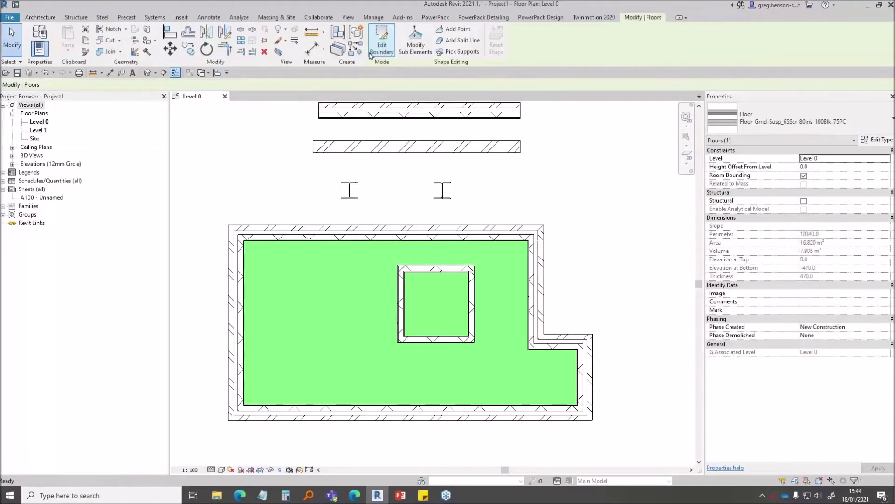
left_click(299, 161)
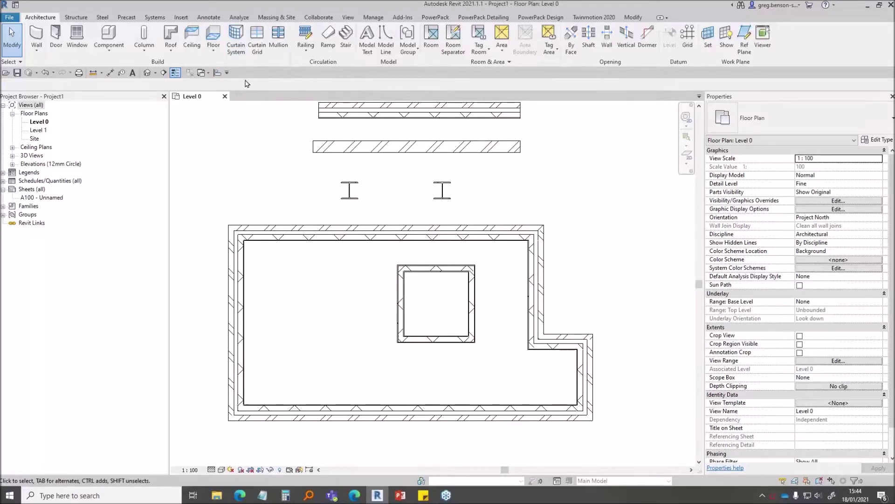
Start a second floor of type Floor_Timber_22Cbd-225Joist with a height offset of 150 from Level 0
left_click(213, 37)
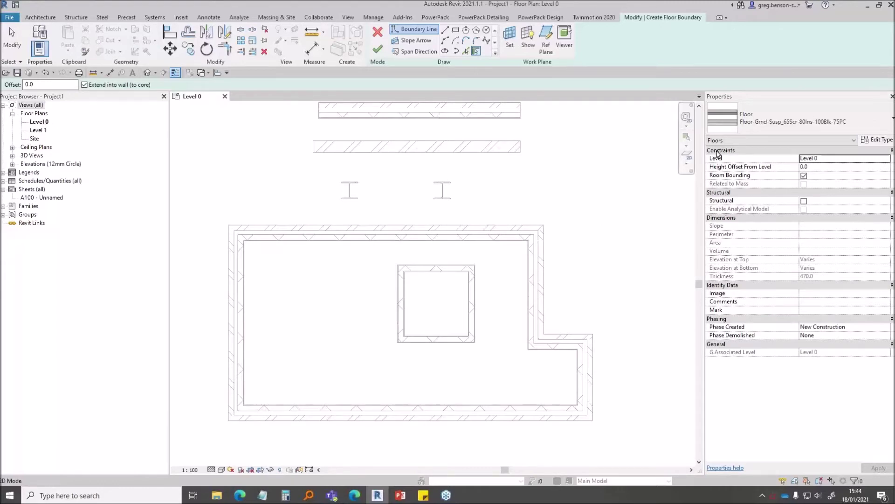
left_click(761, 118)
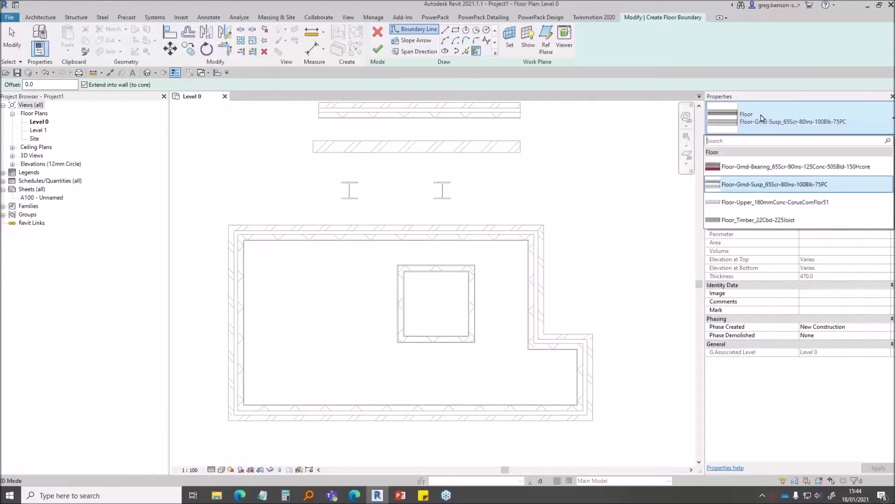
left_click(788, 225)
left_click(823, 167)
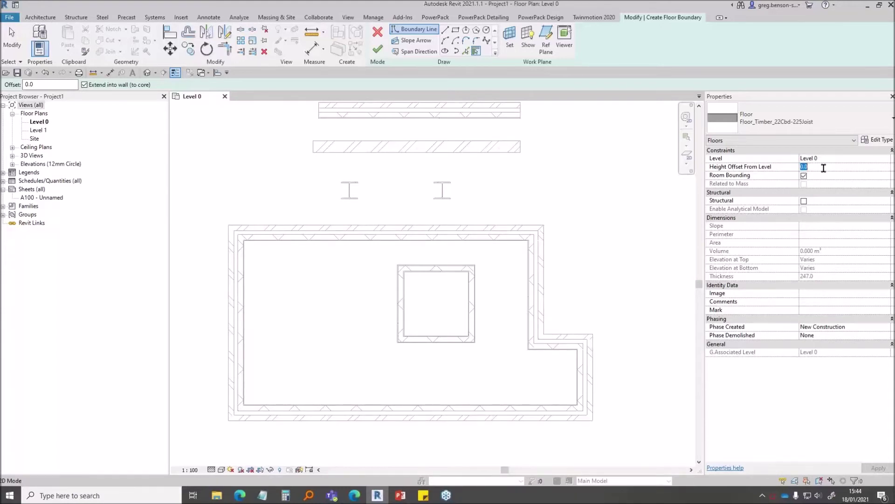
type("150.0")
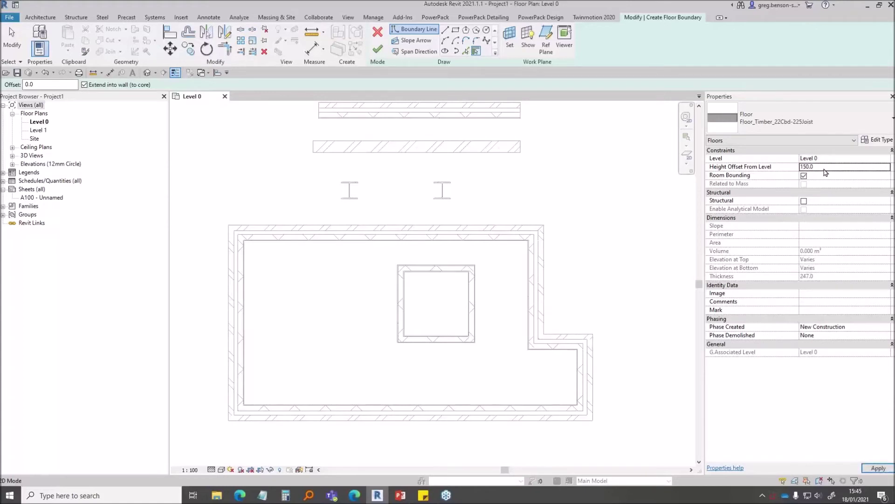
Bound the timber floor by the four walls of the square room and finish it without joining or cutting the overlapping walls
left_click(421, 298)
left_click(436, 270)
left_click(468, 302)
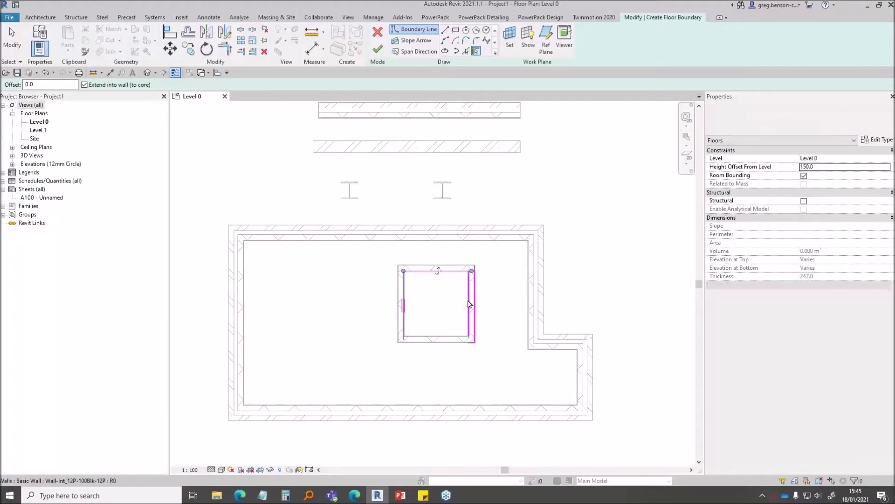
left_click(443, 337)
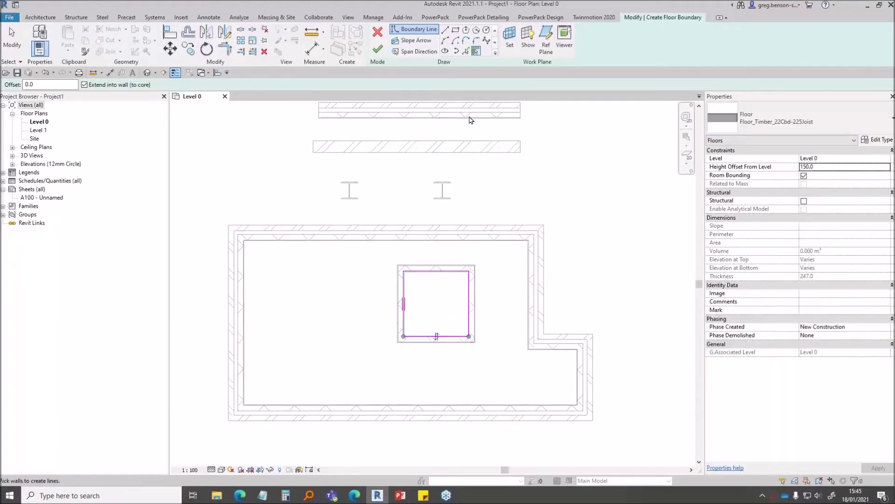
left_click(377, 50)
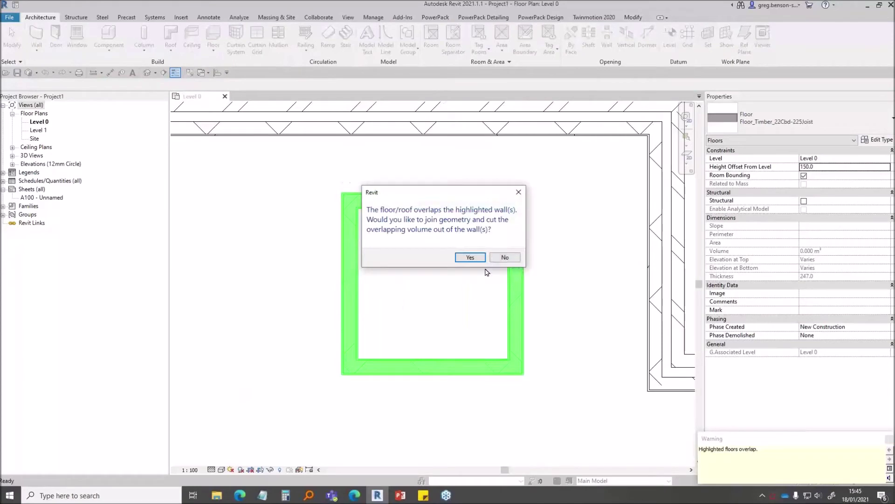
left_click(505, 257)
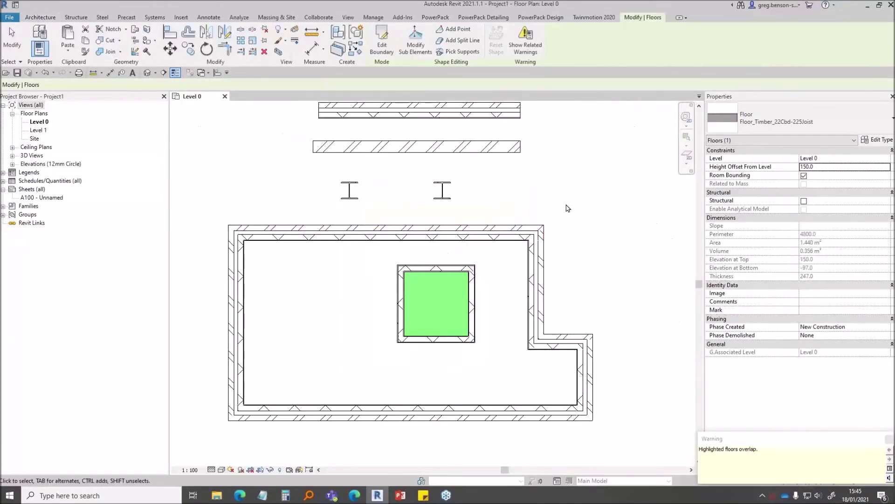
left_click(631, 276)
Switch the Level 0 plan to a visual style that shows the walls and floors with colour fills
scroll(571, 215, "down", 3)
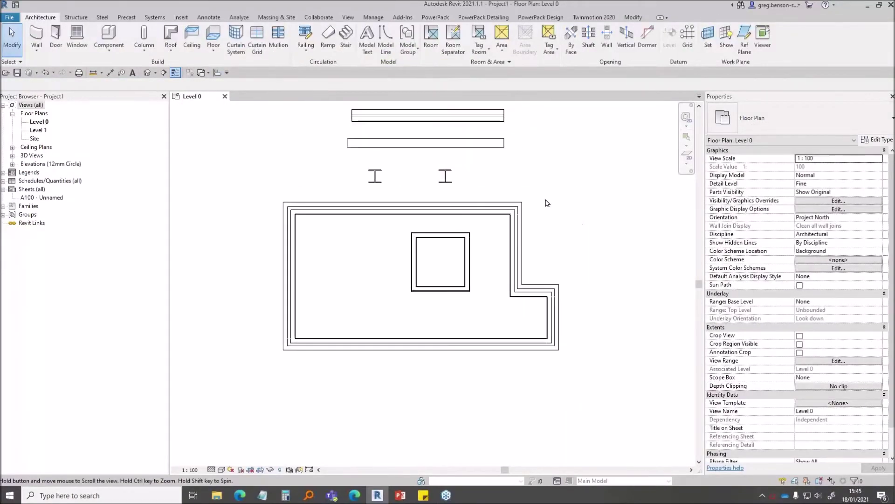
left_click(221, 470)
left_click(236, 441)
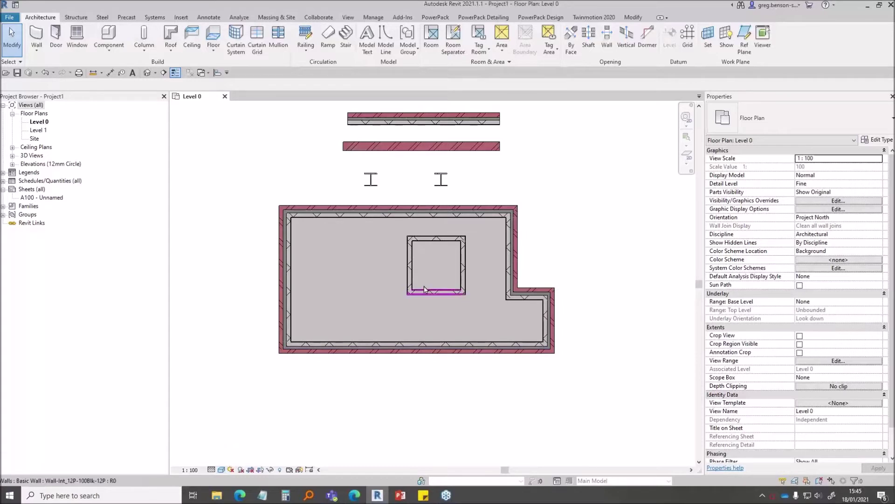
Select only the timber floor of the small square room, filtering the surrounding walls out of the selection
key("Tab")
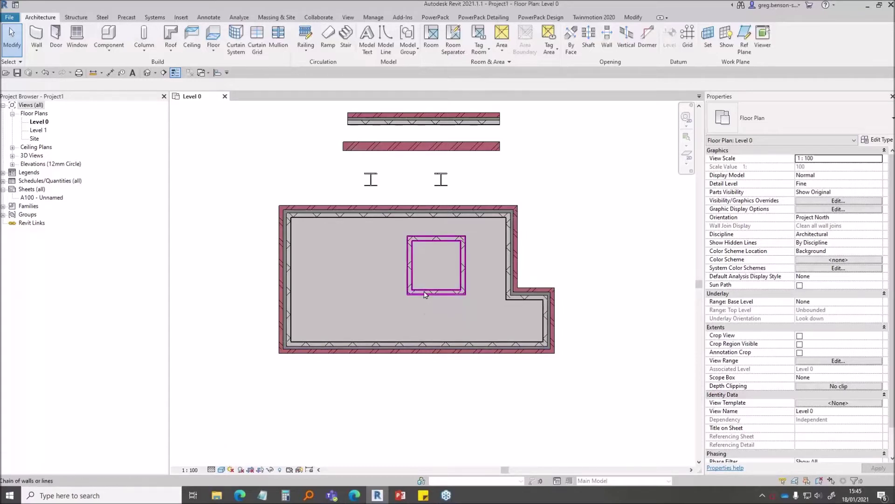
key("Tab")
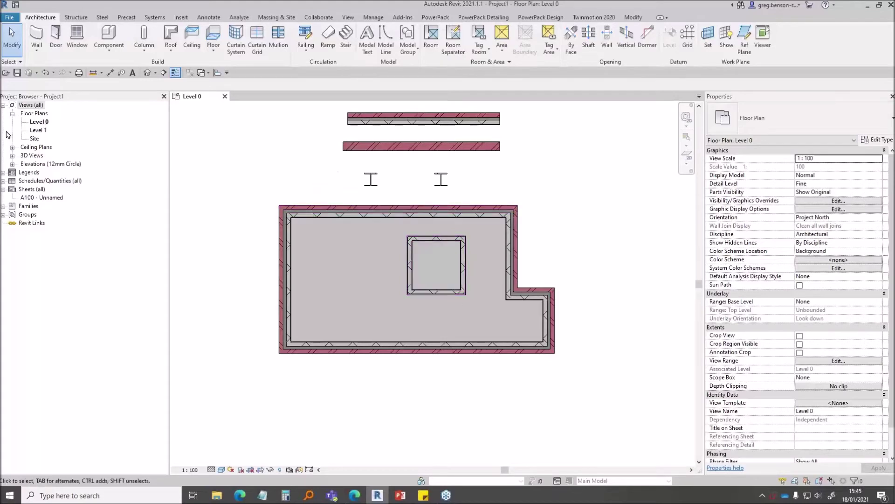
left_click_drag(387, 192, 495, 310)
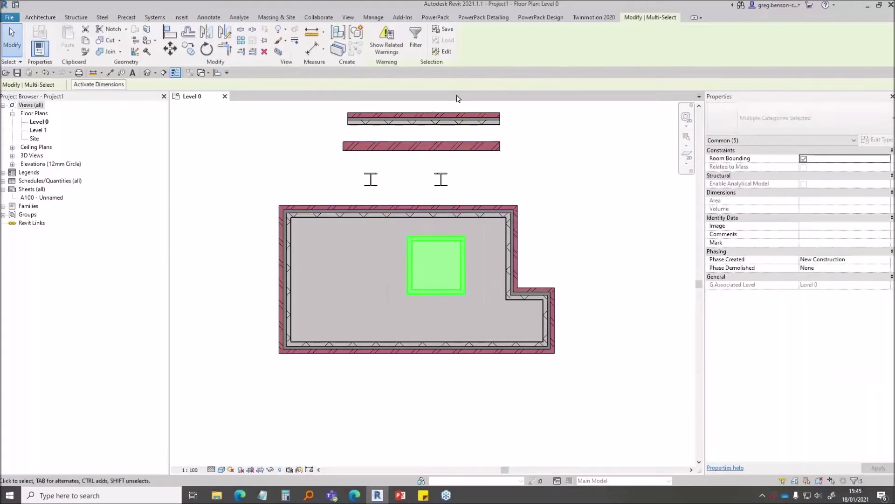
left_click(417, 57)
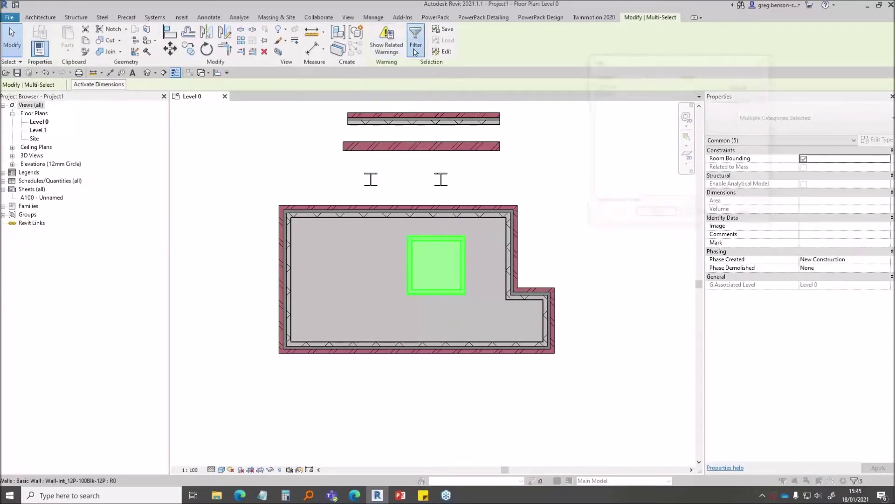
left_click(597, 86)
left_click(597, 86)
left_click(597, 94)
left_click(656, 215)
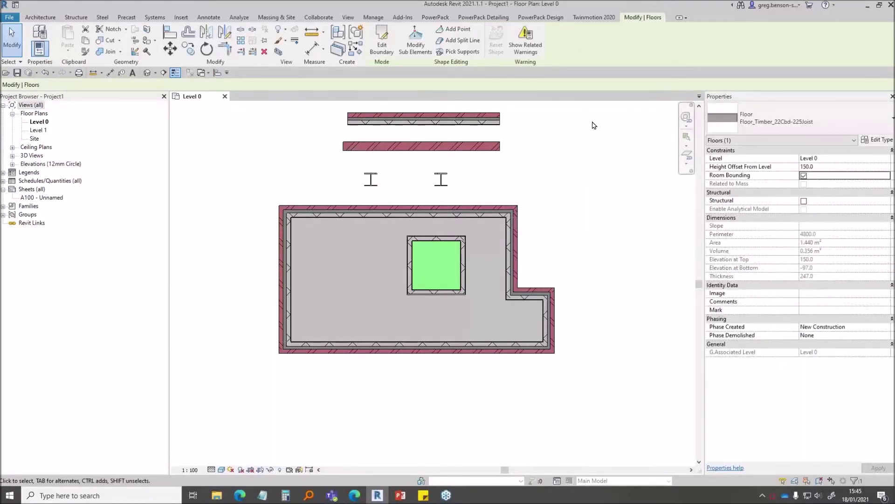
Assign the Oak Flooring, Espresso material to the Finish 2 layer in the structure of the Floor_Timber_22Cbd-225Joist type
left_click(878, 139)
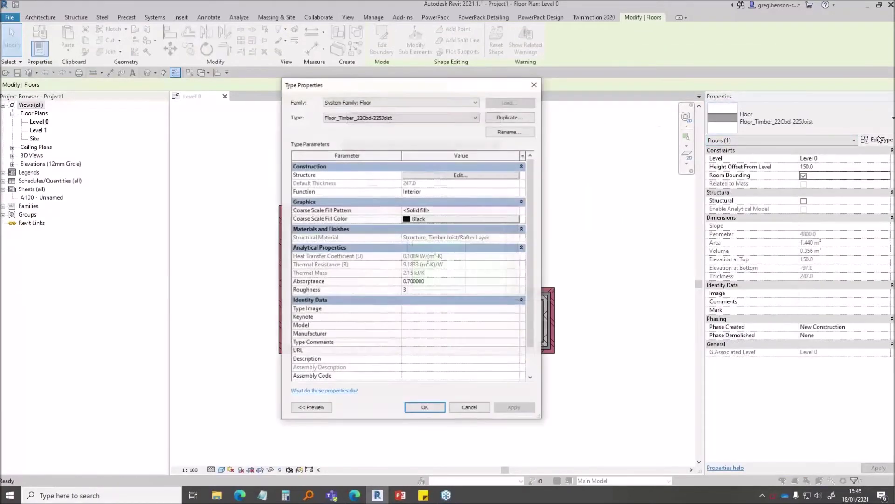
left_click(312, 407)
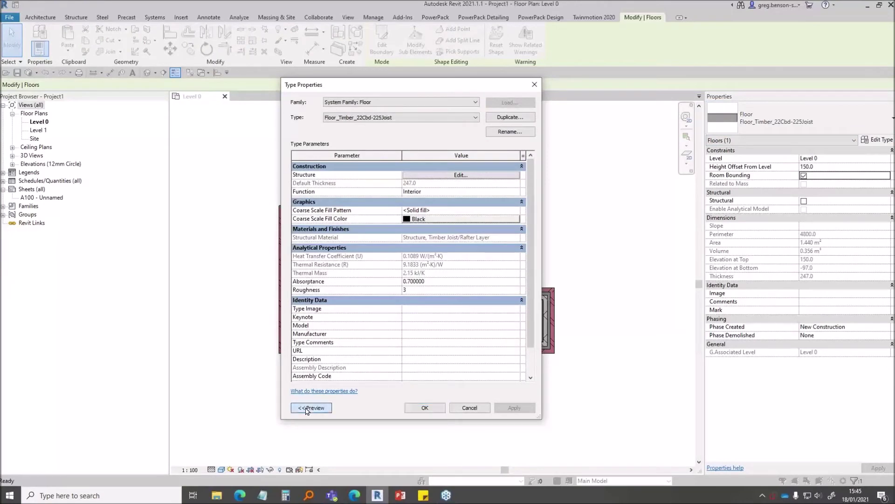
left_click(514, 175)
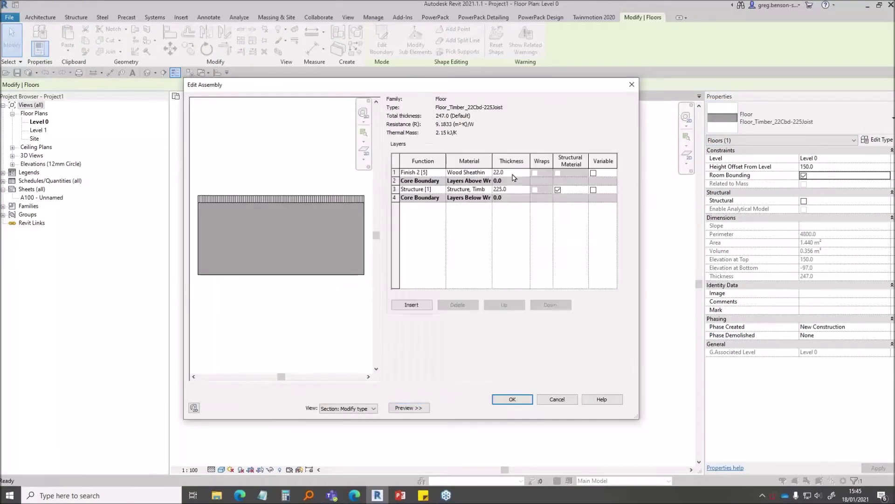
left_click(485, 174)
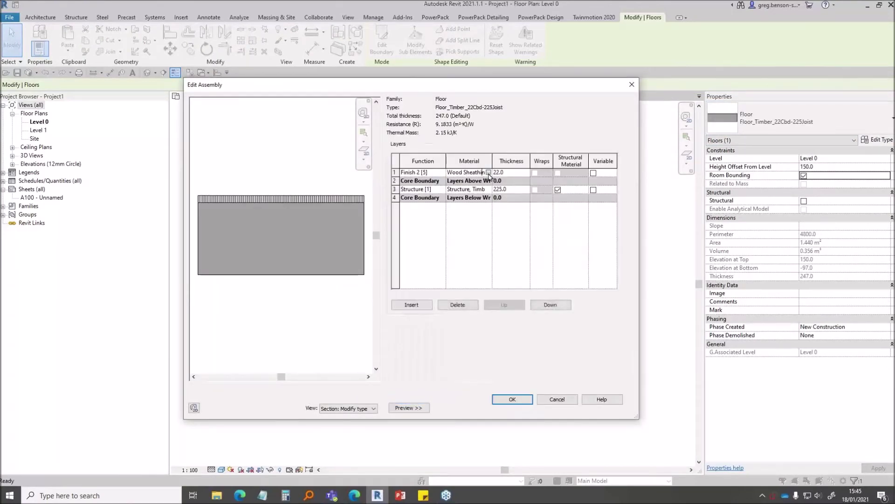
left_click(488, 172)
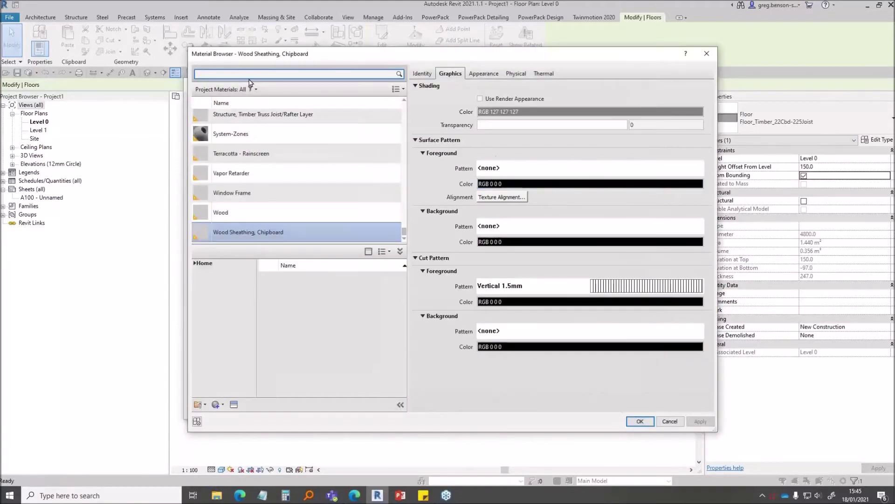
type("woo")
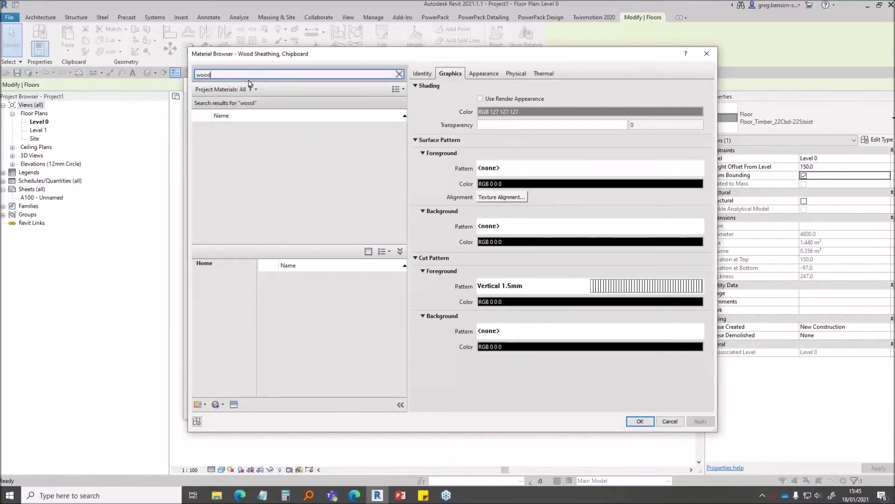
type("d")
scroll(332, 285, "down", 3)
scroll(333, 286, "down", 5)
scroll(333, 308, "up", 3)
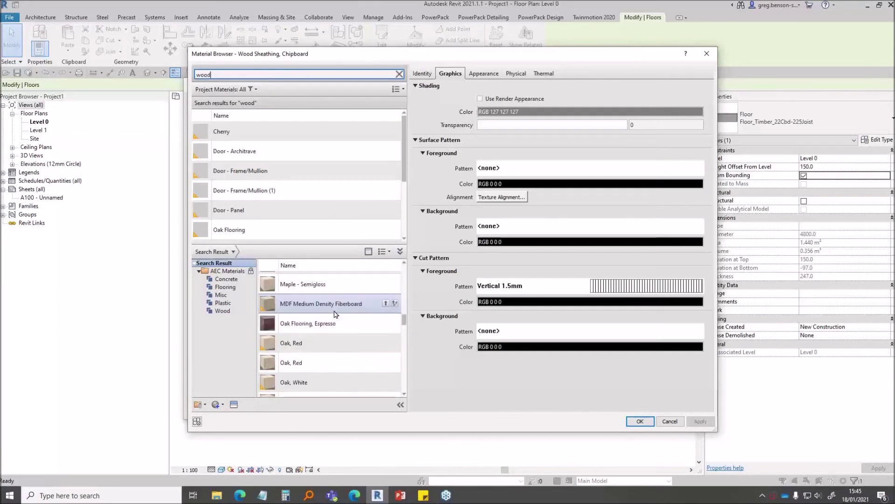
left_click(321, 326)
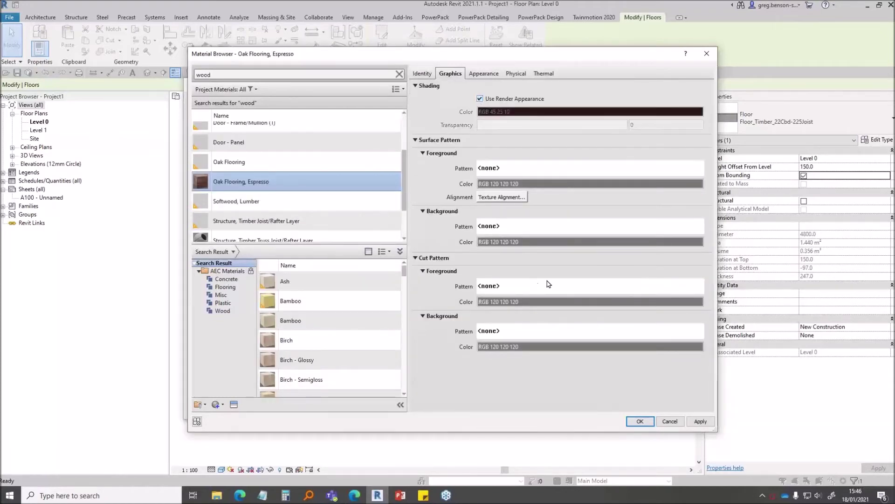
Turn off the render appearance for Oak Flooring, Espresso, set its shading colour to RGB 129 71 54 and apply the floor type changes
left_click(481, 99)
left_click(519, 112)
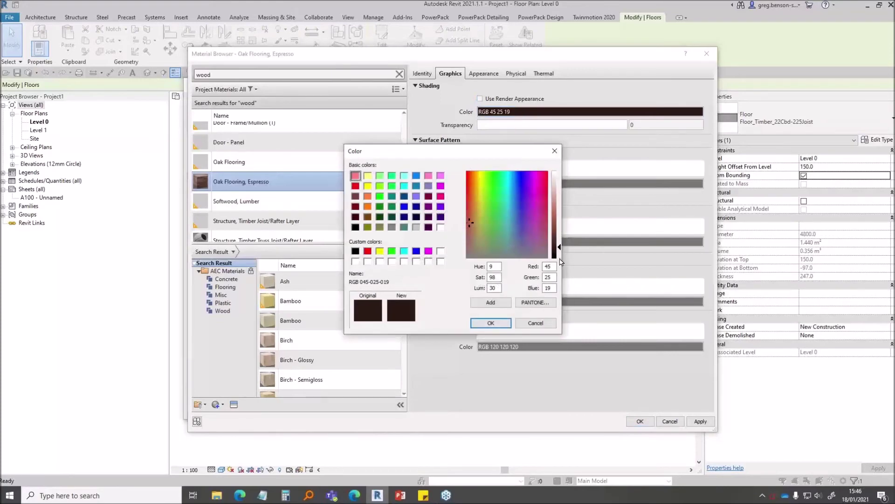
mouse_move(560, 249)
left_mouse_down()
mouse_move(560, 223)
mouse_move(560, 231)
left_mouse_up()
left_click(491, 322)
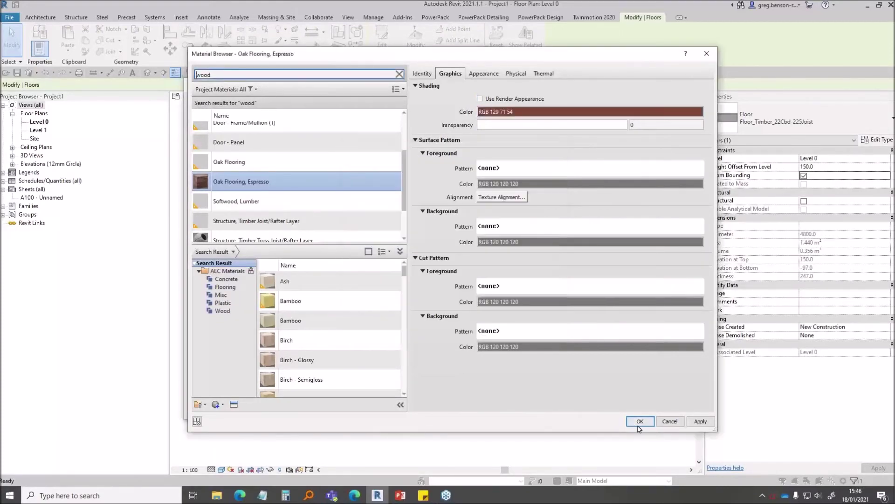
left_click(639, 421)
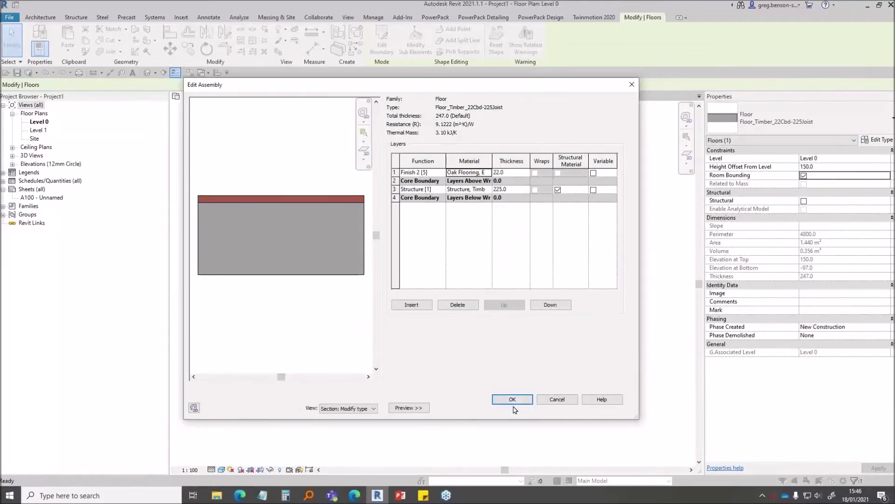
left_click(513, 400)
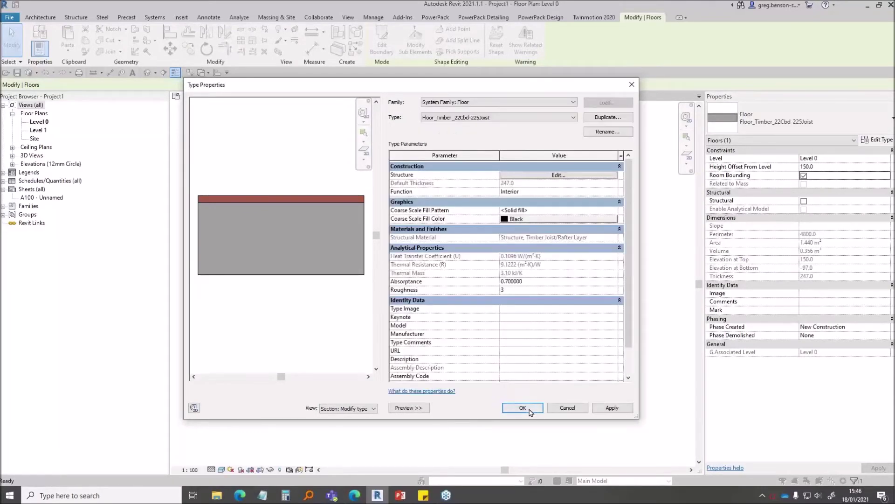
left_click(521, 408)
key("Escape")
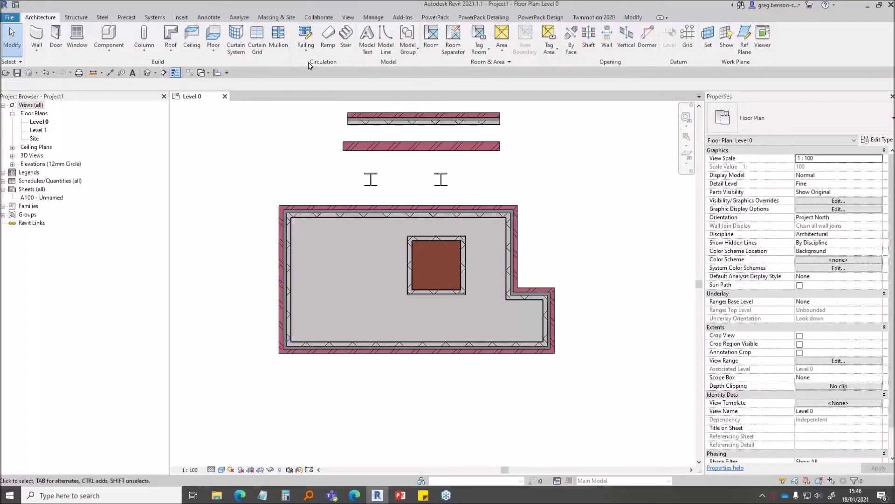
left_click(440, 18)
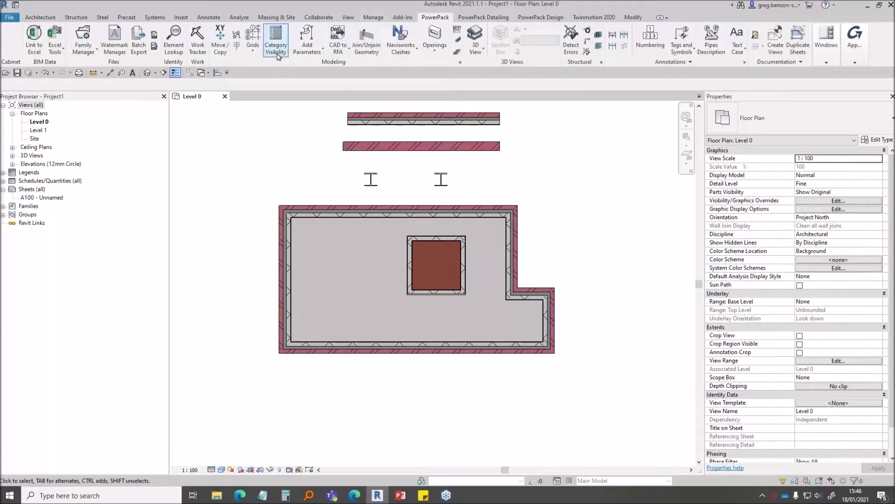
left_click(308, 52)
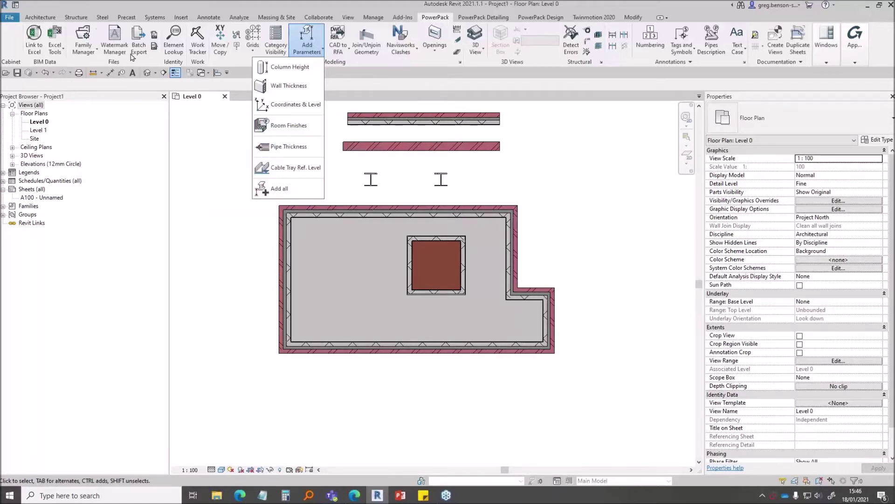
Place a tagged room in the large L-shaped space and another in the small square enclosure
left_click(41, 18)
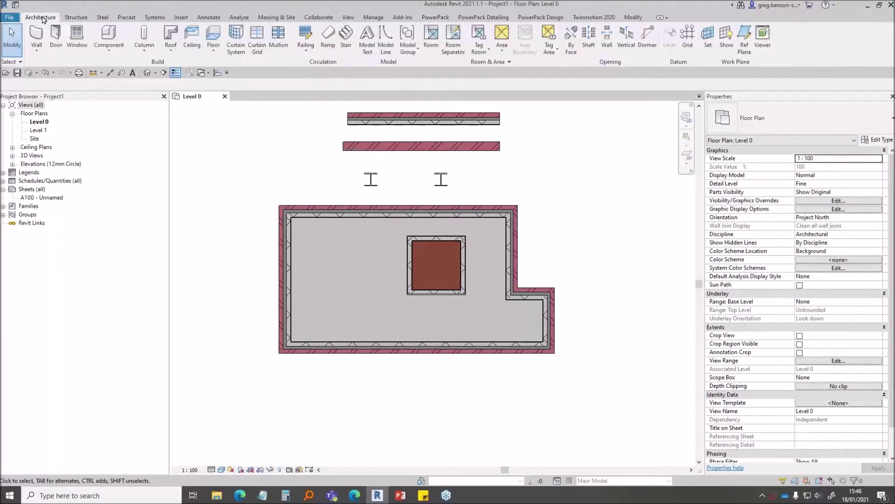
left_click(429, 38)
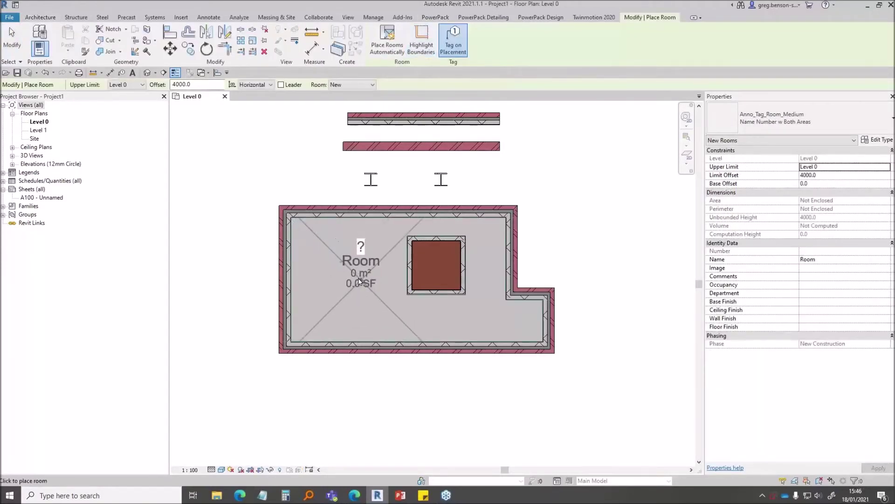
left_click(351, 287)
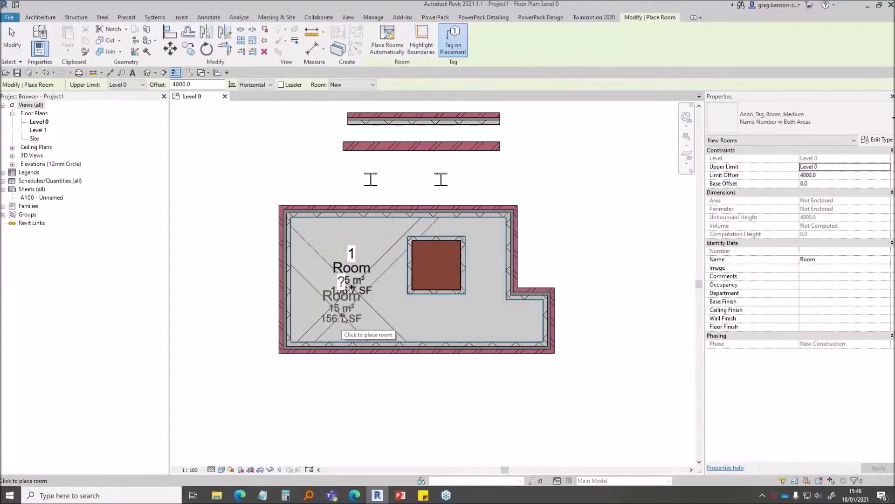
left_click(435, 277)
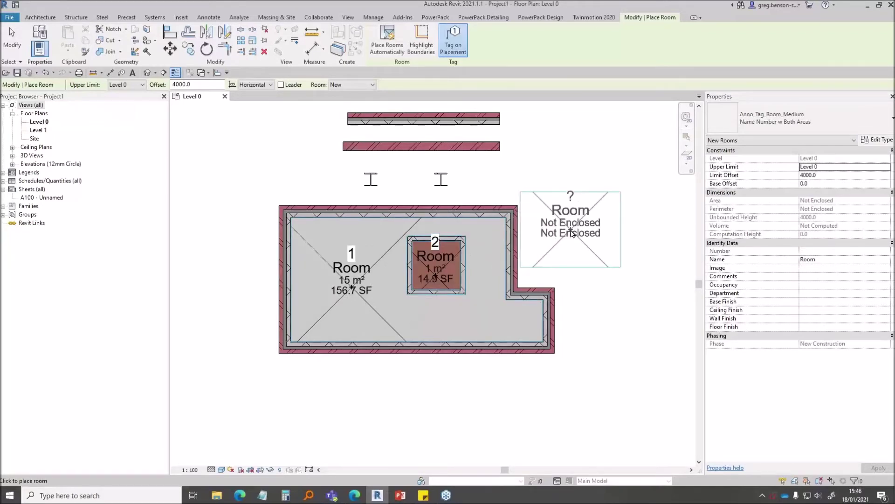
key("Escape")
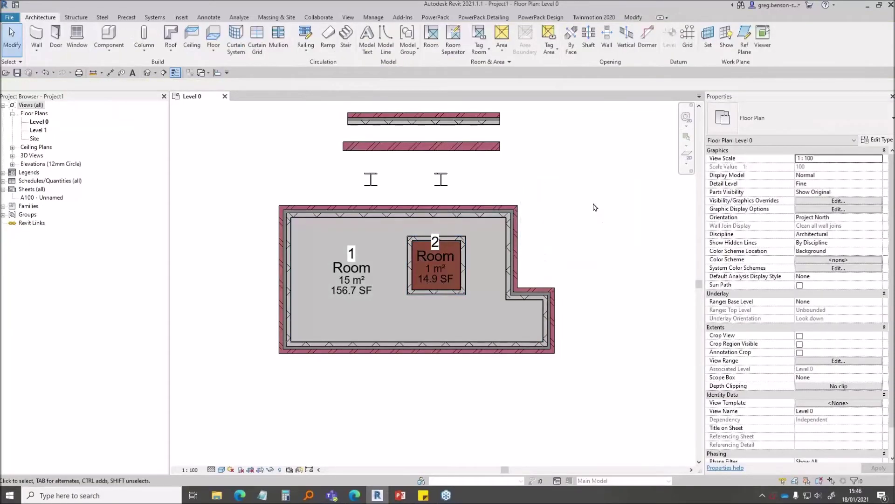
Check the large room's finish properties, and add the PowerPack Room Finishes parameters to both the large and the square room
left_click(373, 309)
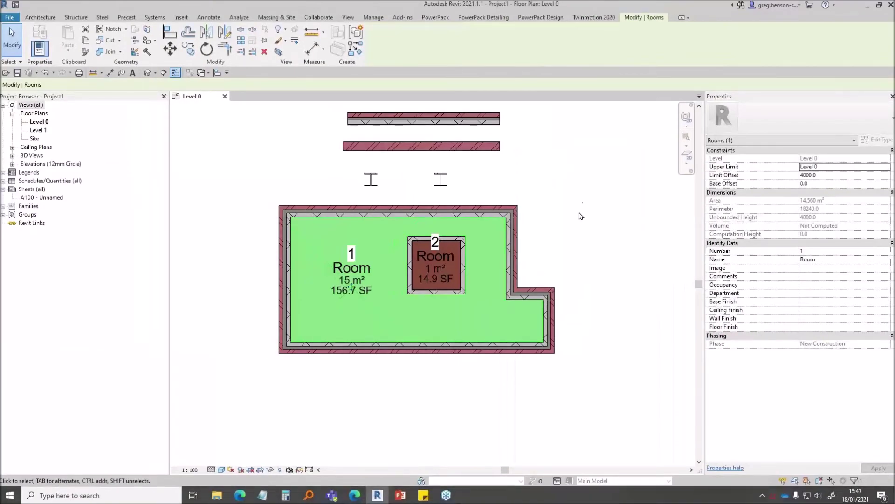
left_click(572, 203)
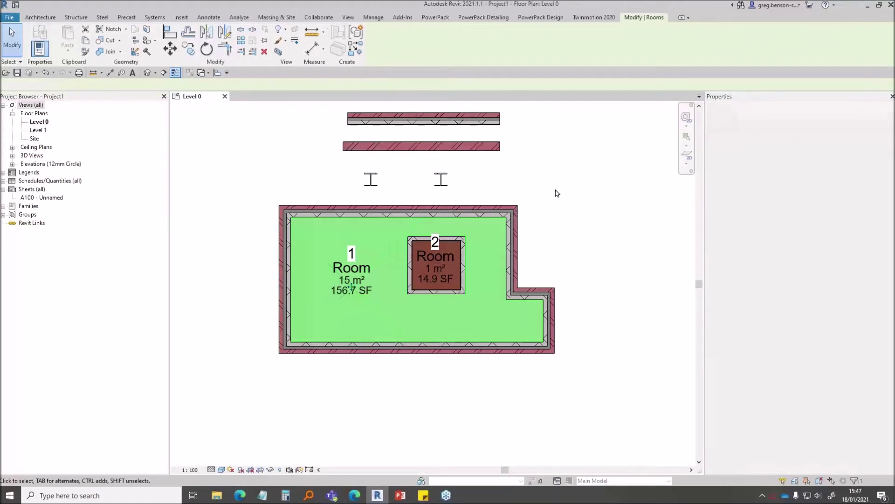
left_click(434, 19)
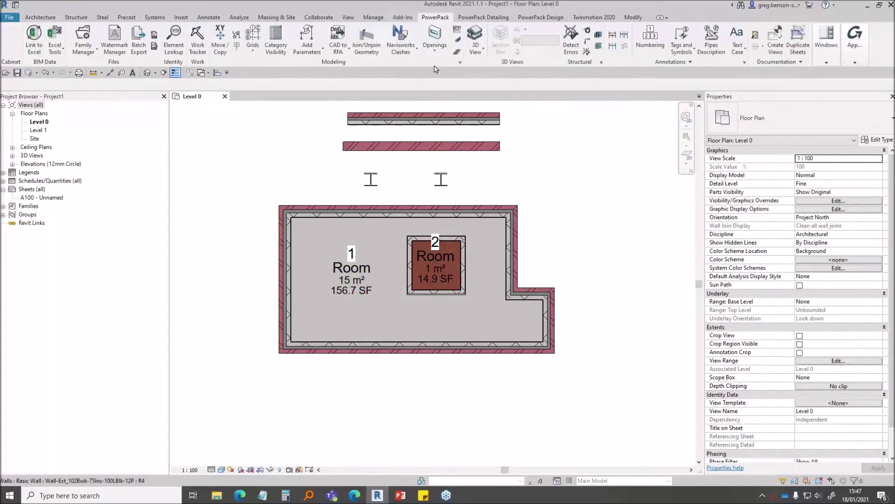
left_click(303, 53)
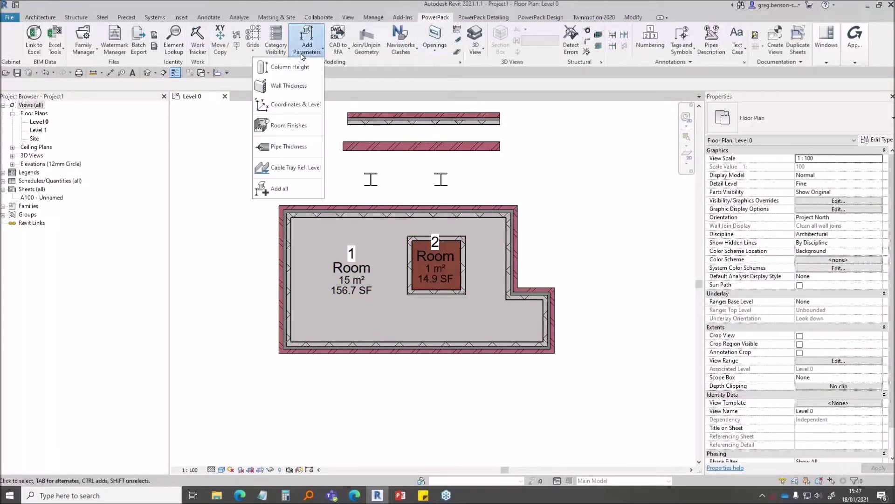
left_click(290, 125)
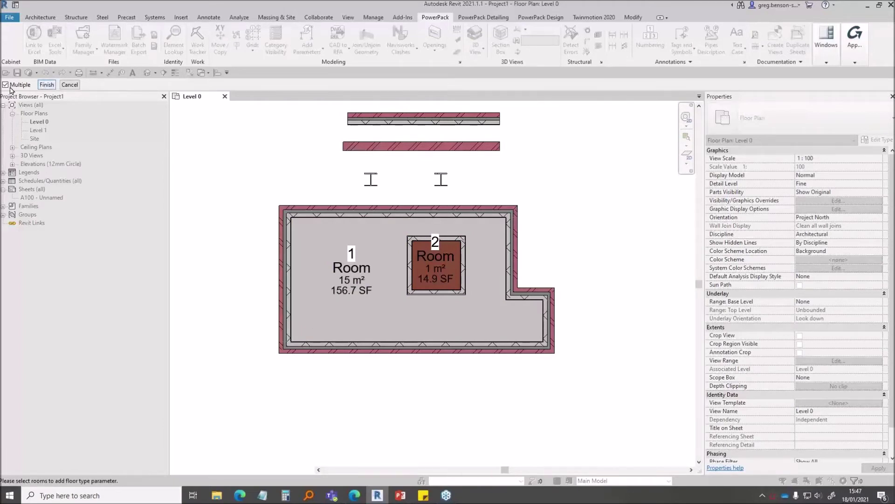
left_click(311, 256)
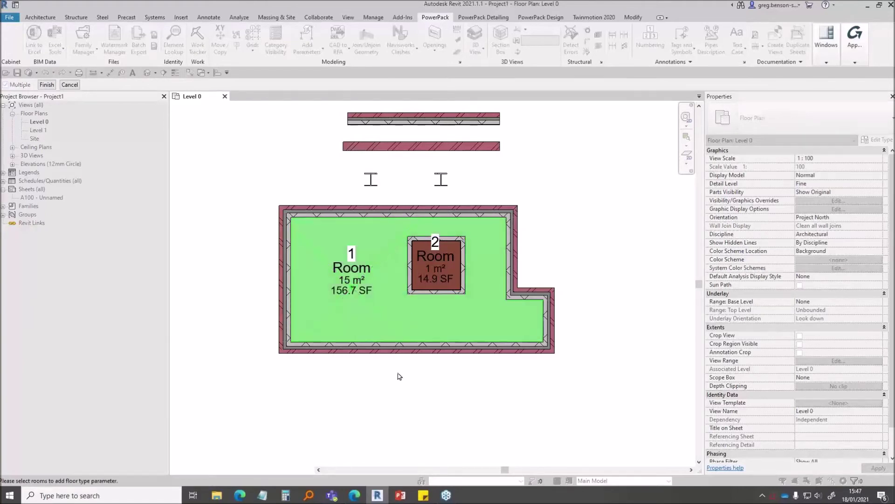
left_click(444, 282)
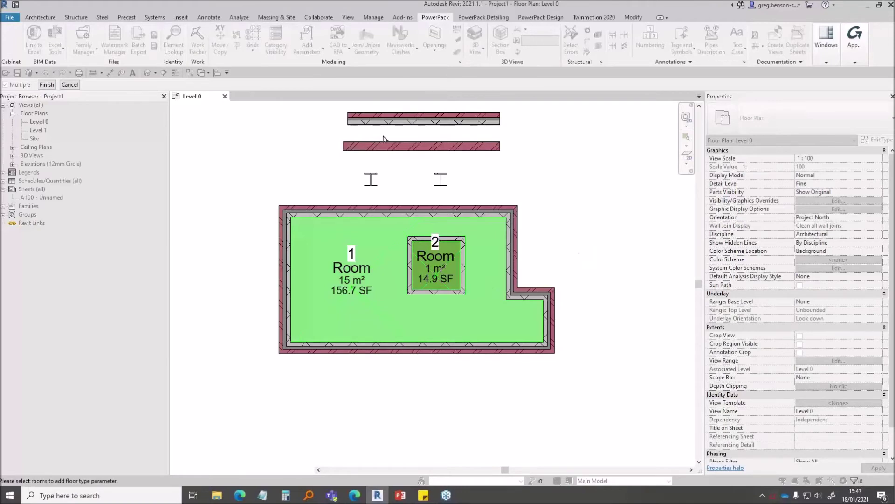
left_click(47, 86)
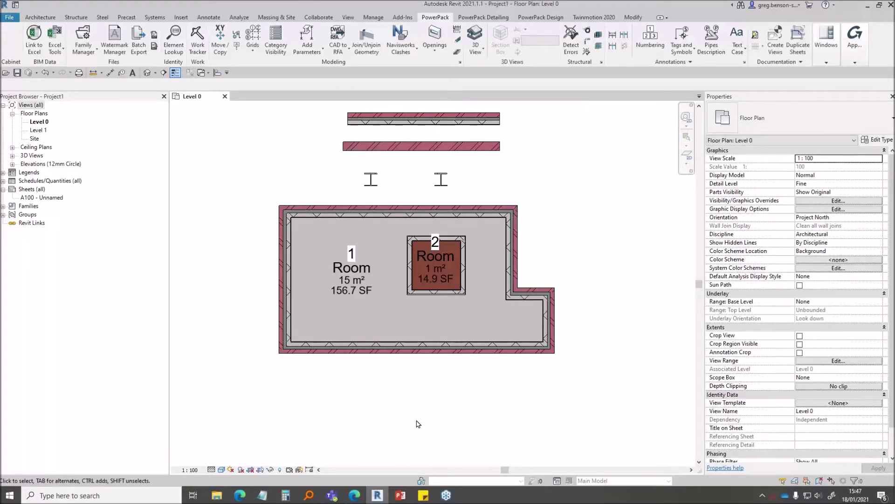
Examine the finish and floor type properties of the large room
left_click(372, 311)
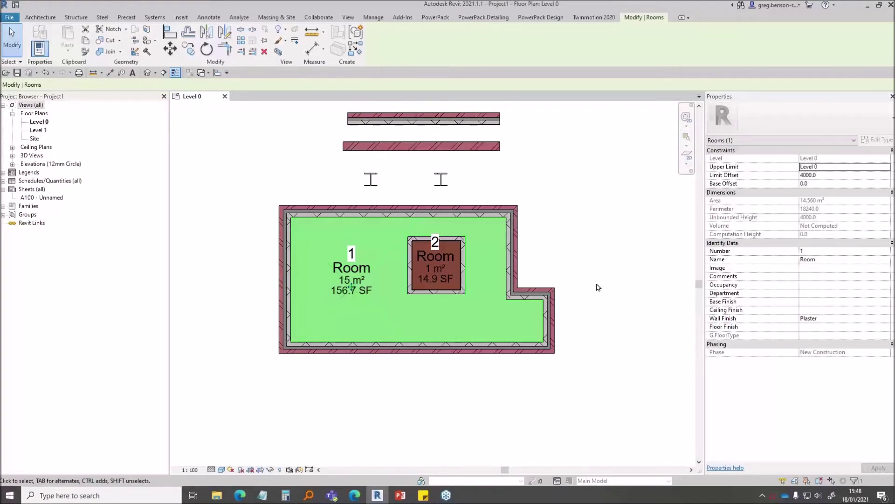
key("Escape")
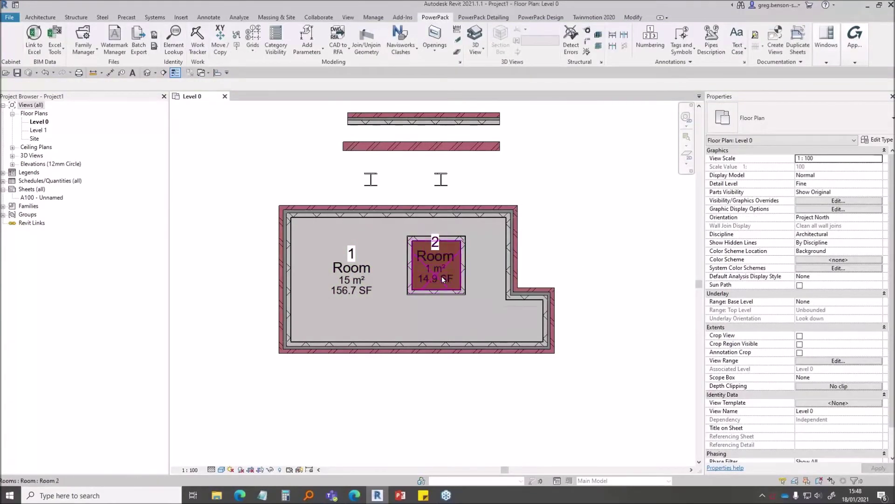
Rename the room in the small square enclosure as small
left_click(441, 277)
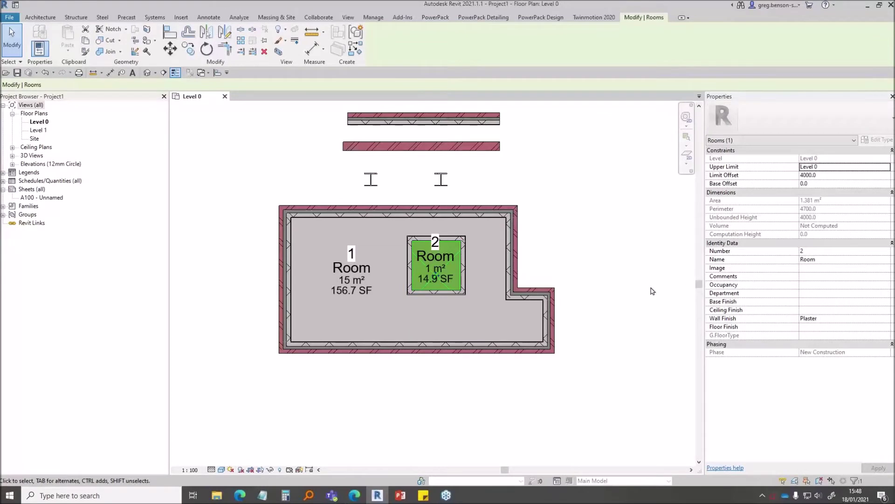
left_click(838, 257)
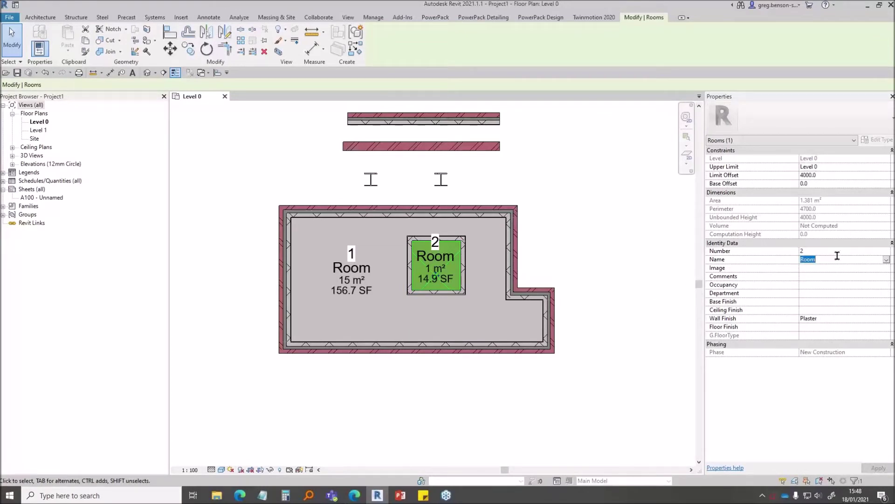
type("sm")
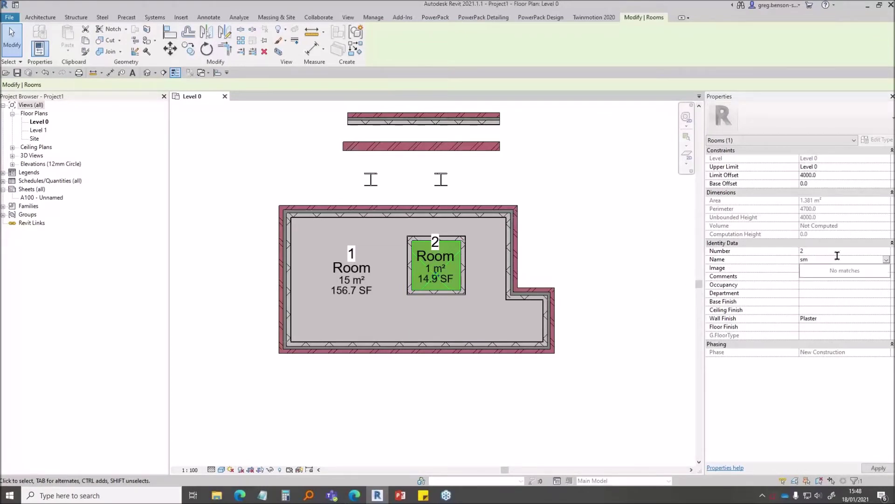
type("all")
left_click(839, 259)
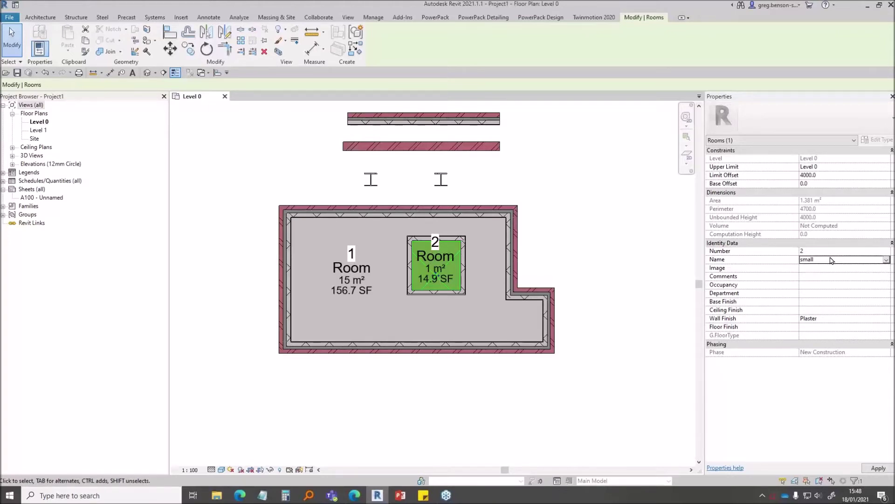
left_click(589, 292)
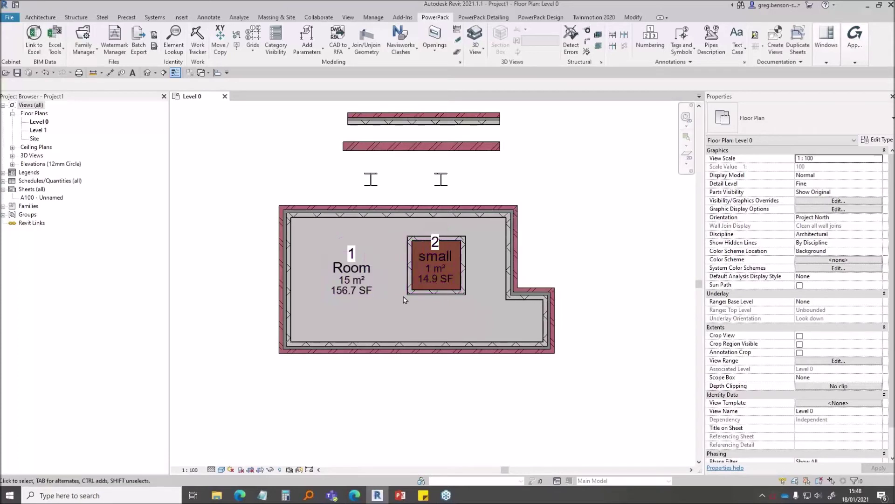
Move the small enclosure with its room outside the large building to its right, and place the large room back inside the L-shaped space
left_click_drag(394, 186, 472, 311)
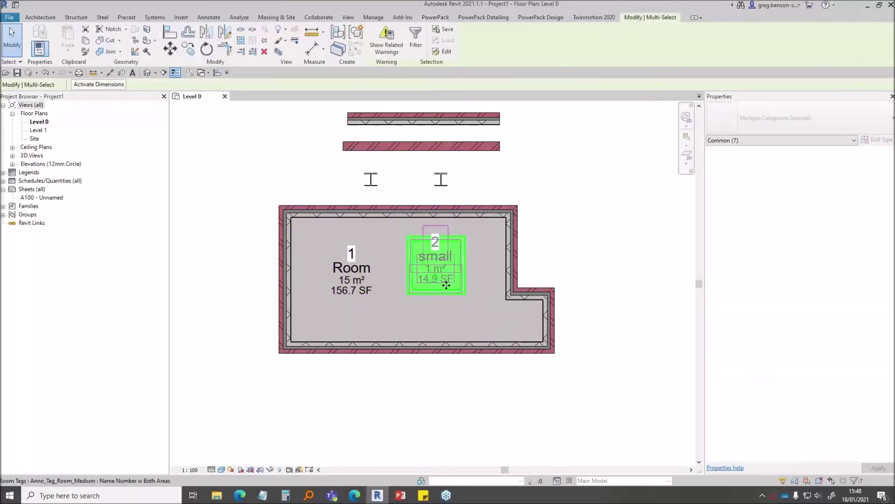
left_click_drag(446, 290, 624, 251)
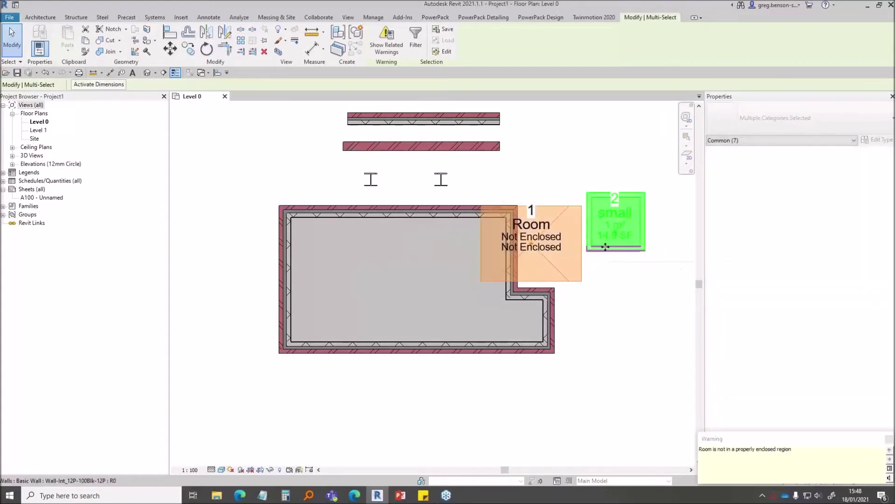
left_click_drag(556, 269, 421, 304)
left_click(728, 474)
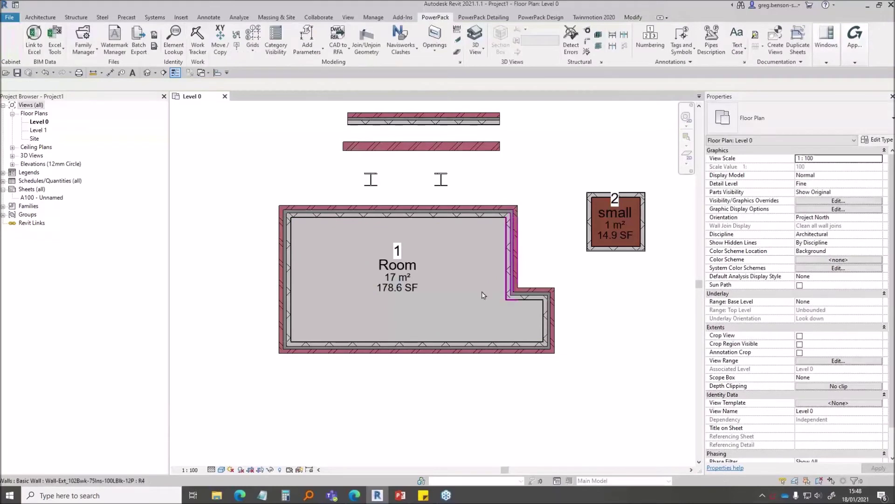
Check the floor finish properties of the large room and the small room
left_click(422, 311)
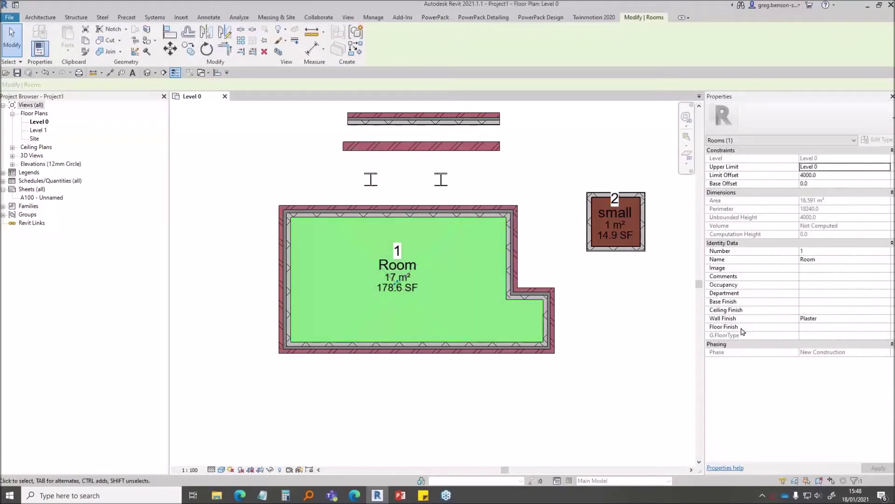
left_click(582, 289)
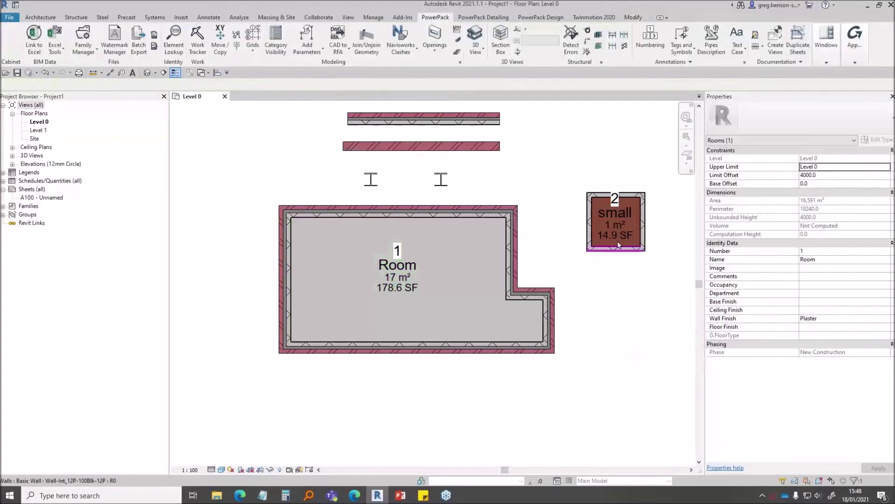
left_click(624, 229)
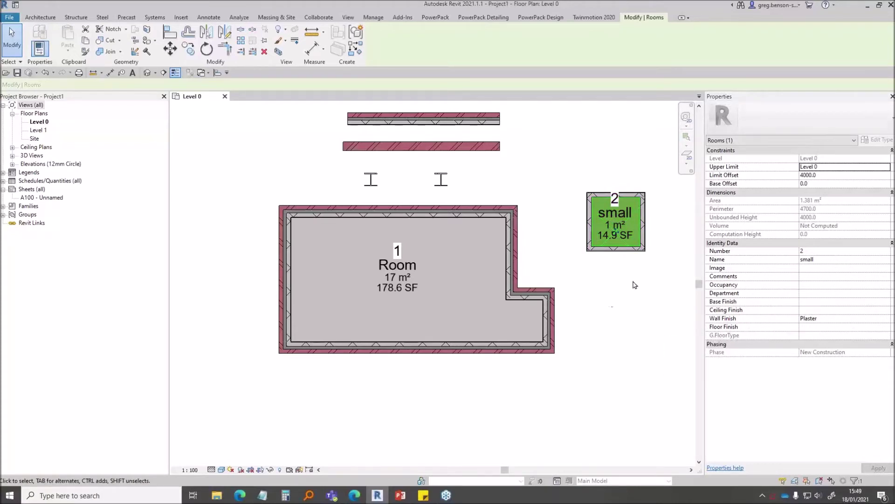
left_click(583, 340)
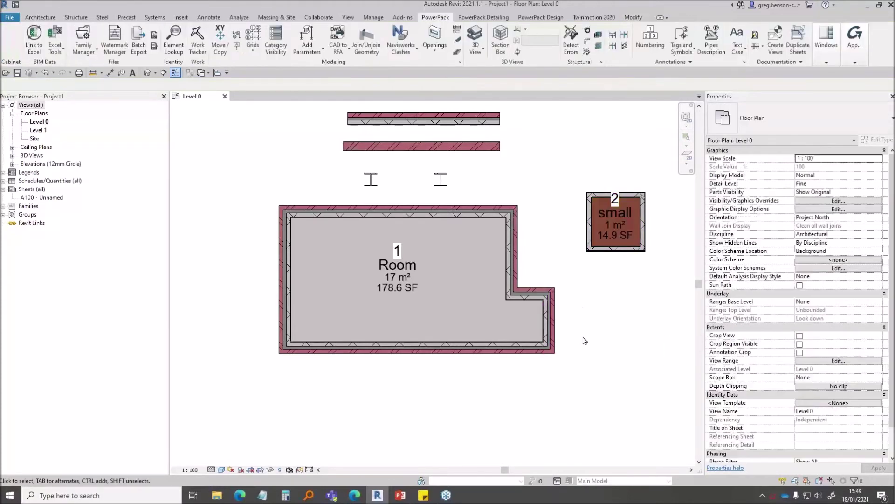
Open the default 3D view and examine the layer structure of the small enclosure's floor type
left_click(12, 160)
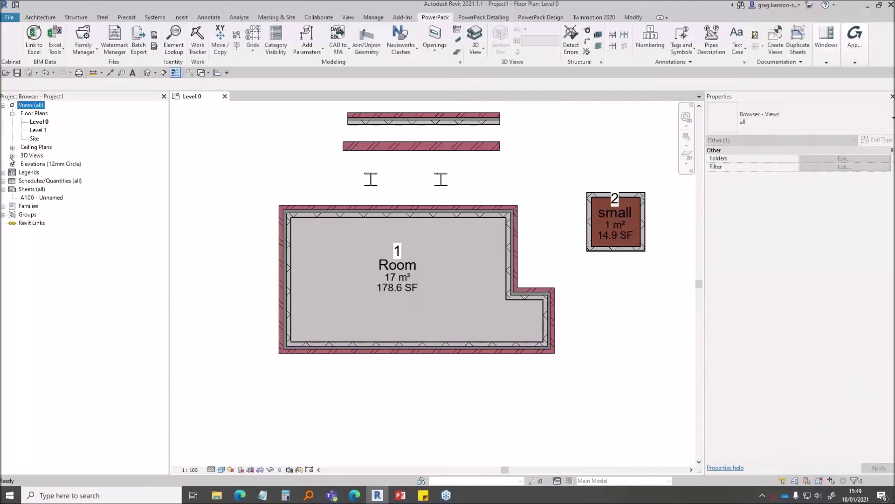
double_click(25, 166)
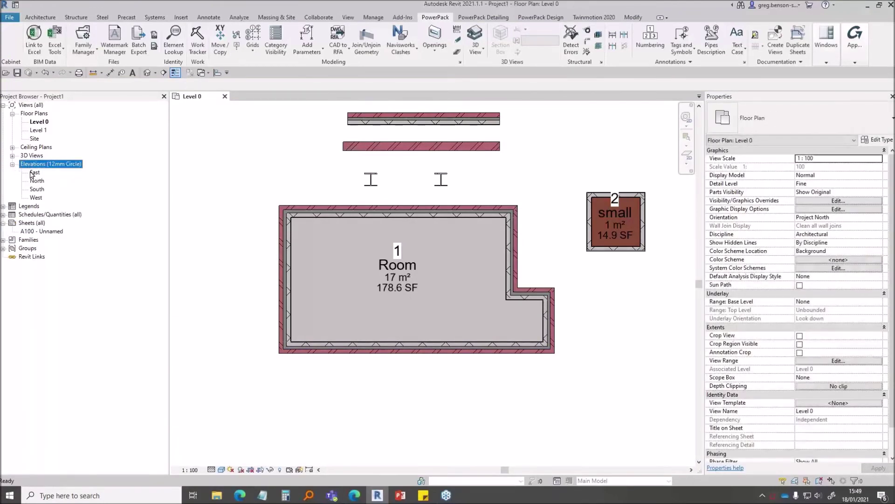
left_click(12, 155)
left_click(32, 164)
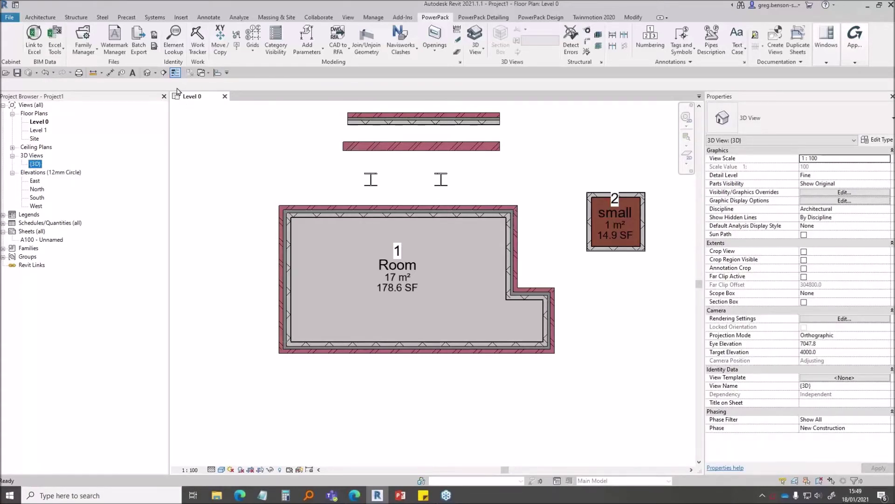
left_click(147, 72)
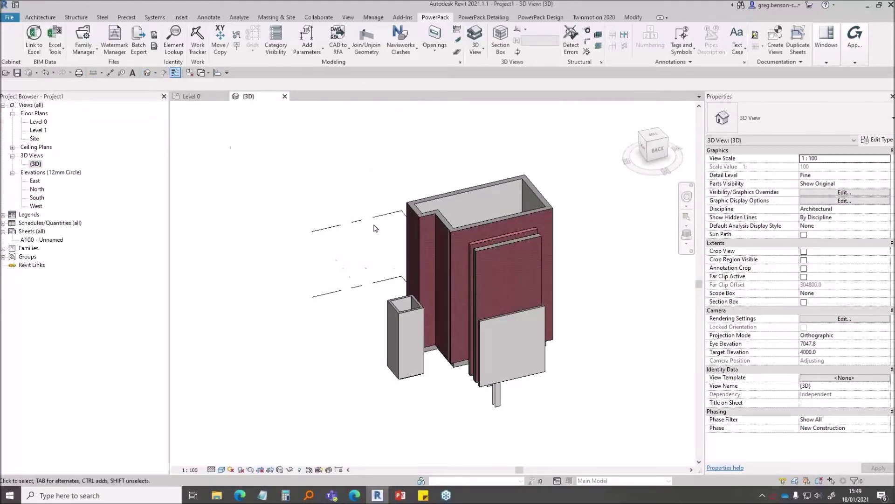
middle_click_drag(394, 442, 434, 401, "shift")
scroll(434, 402, "up", 3)
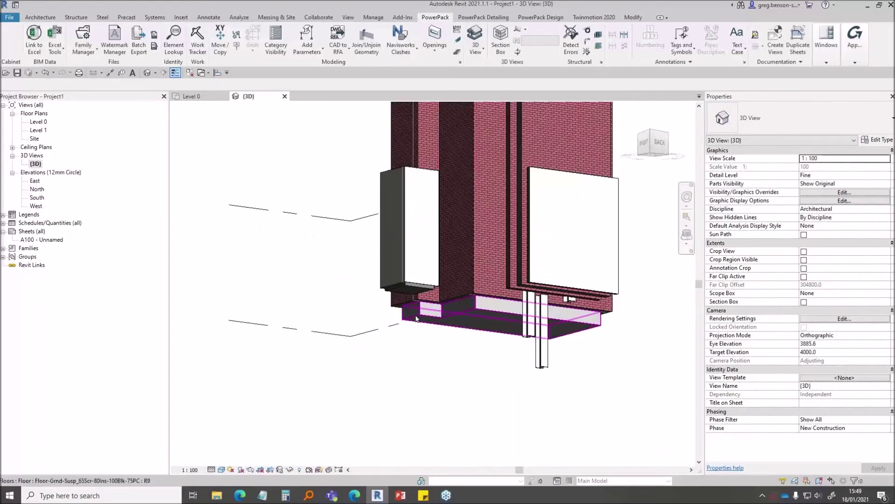
left_click(411, 293)
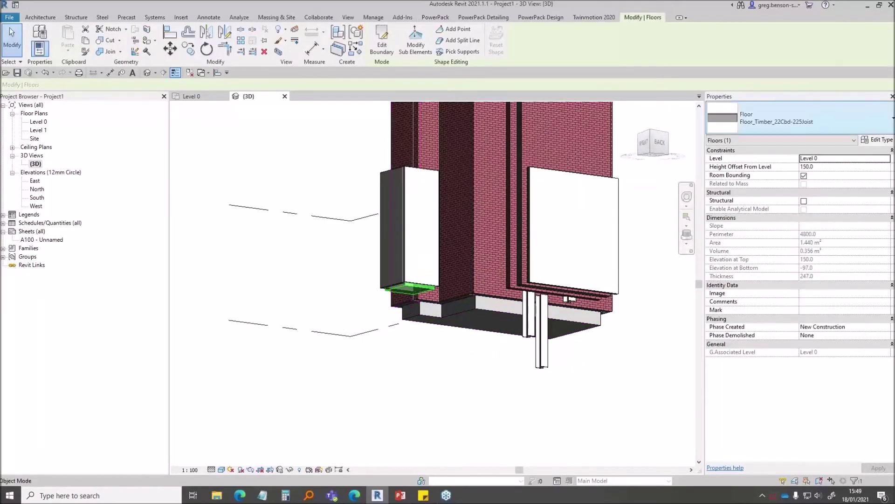
left_click(878, 141)
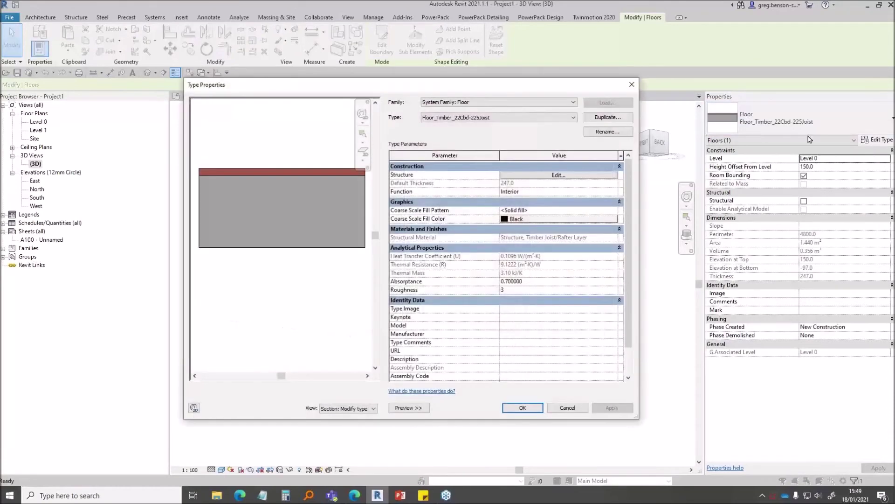
left_click(570, 179)
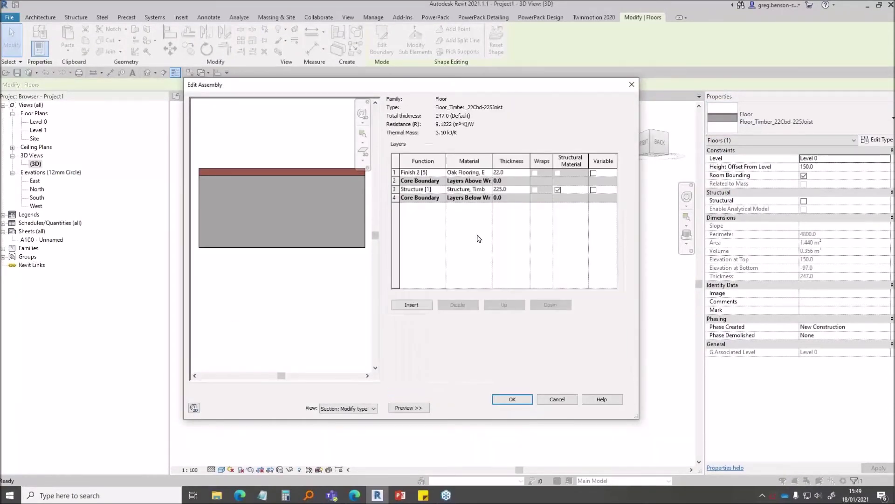
left_click(521, 400)
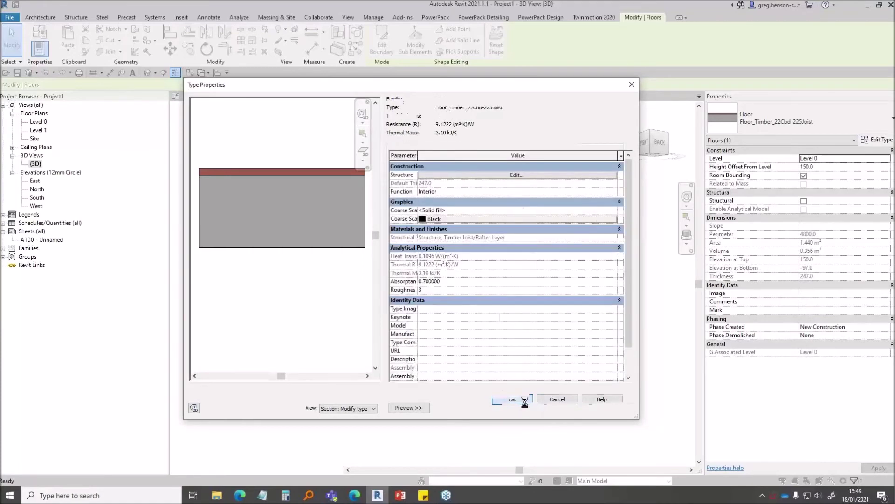
left_click(513, 400)
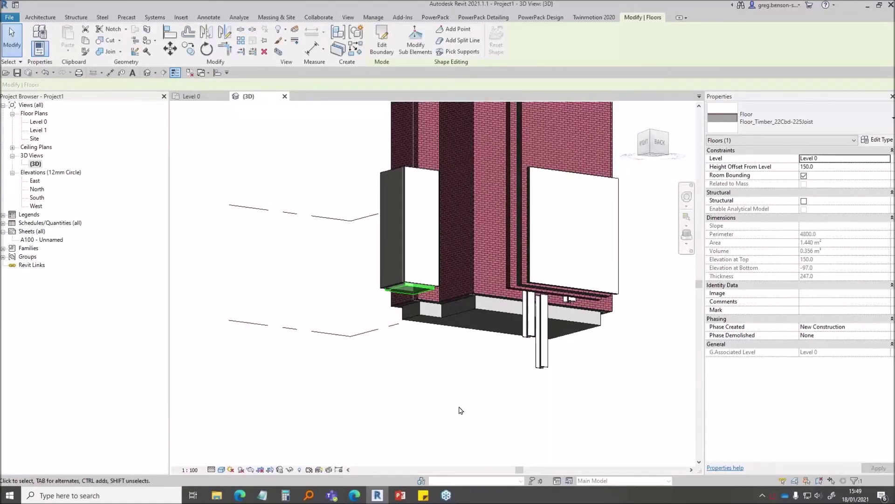
Examine the layer structure of the large room's ground floor type
left_click(476, 315)
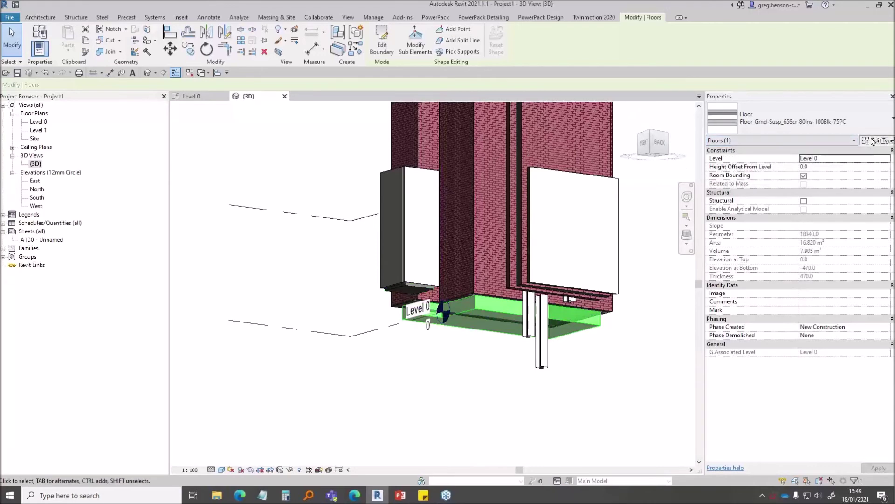
left_click(872, 141)
left_click(559, 176)
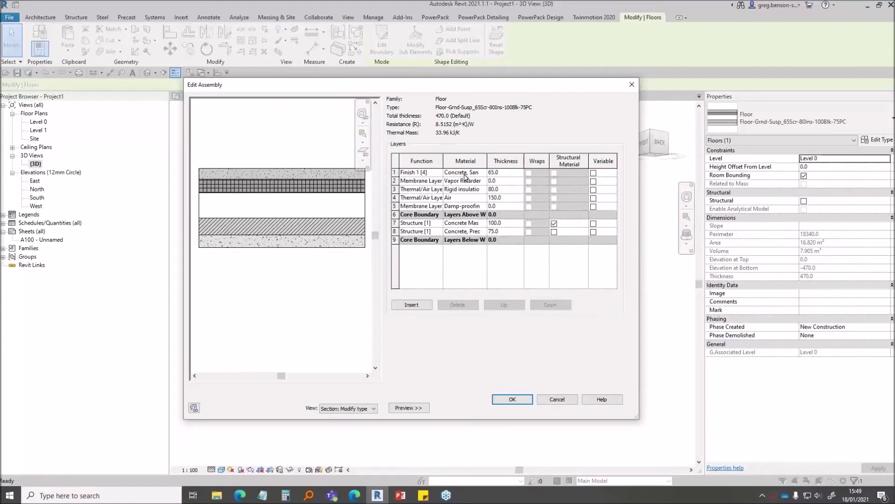
left_click(512, 399)
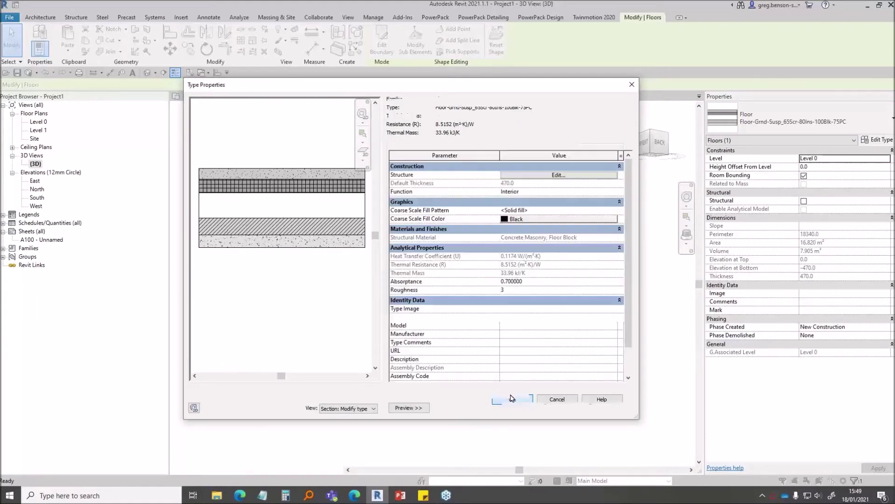
left_click(523, 407)
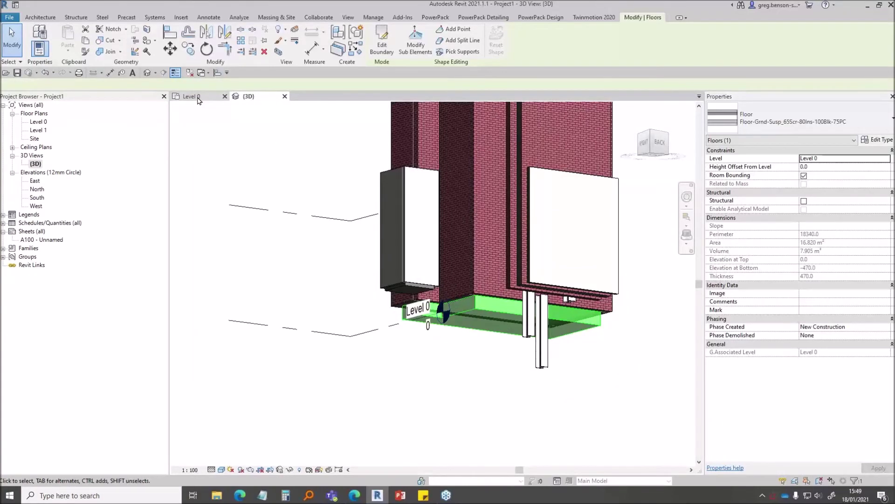
In the Level 0 plan, reapply the PowerPack Room Finishes parameters to the large and small rooms, and check both rooms' finishes
left_click(186, 97)
left_click(269, 159)
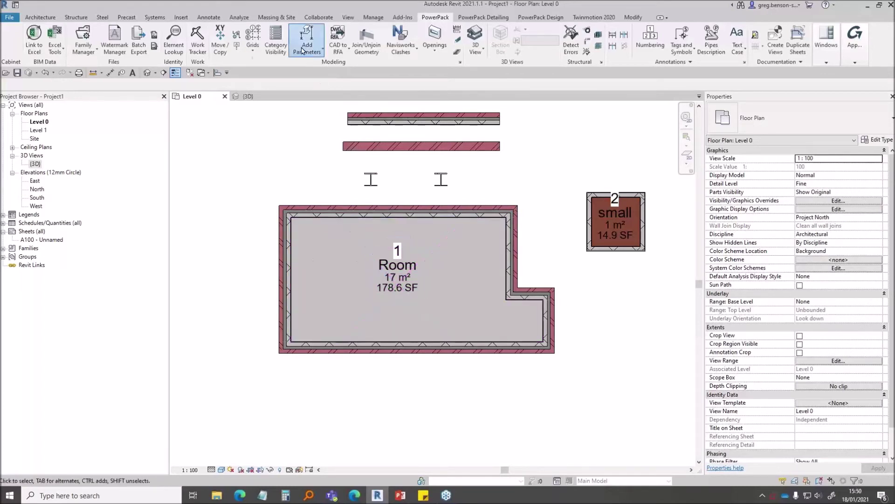
left_click(306, 47)
left_click(285, 130)
left_click(437, 273)
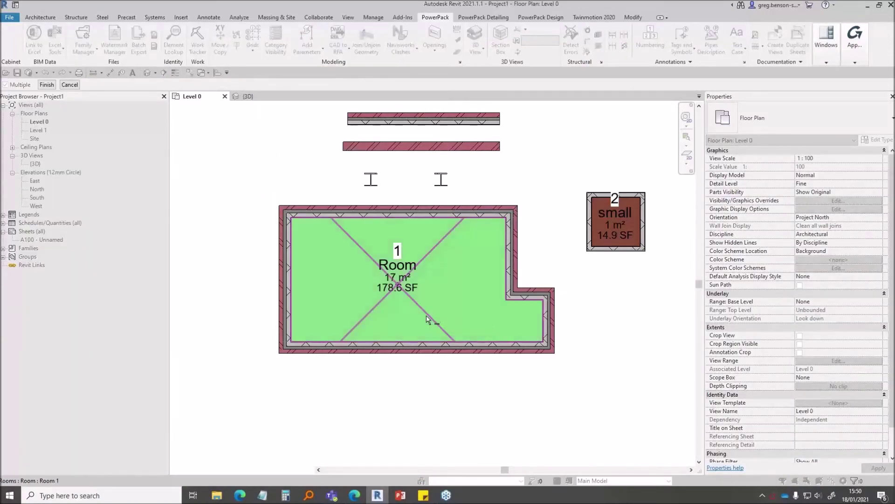
left_click(623, 242)
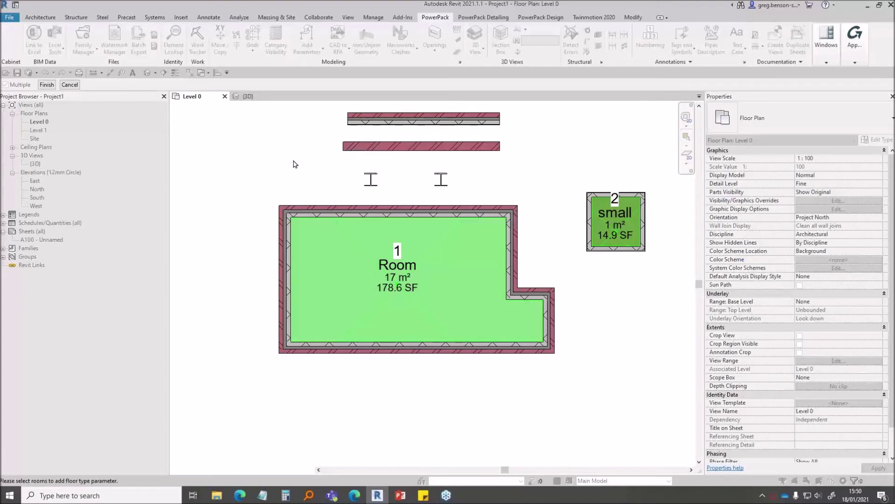
left_click(45, 85)
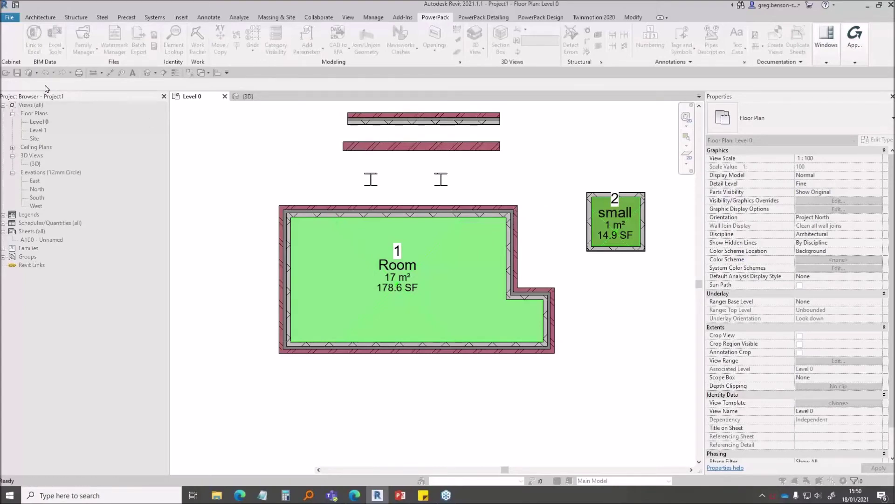
left_click(428, 316)
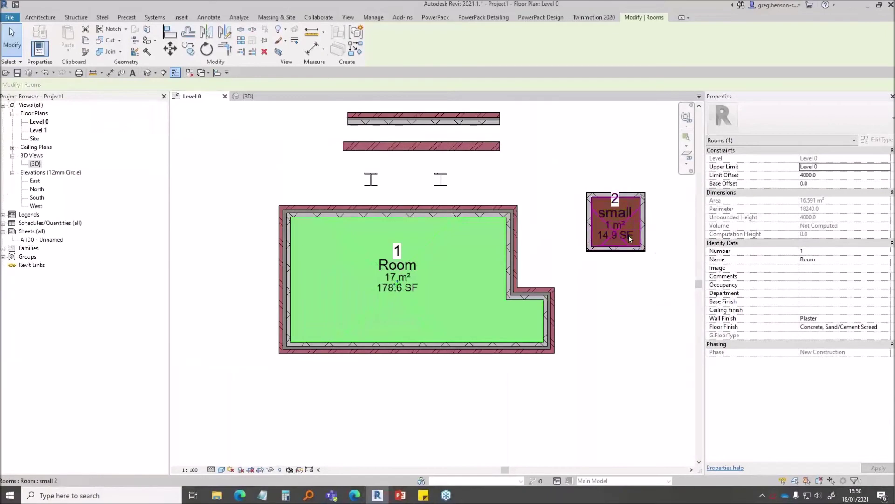
left_click(628, 235)
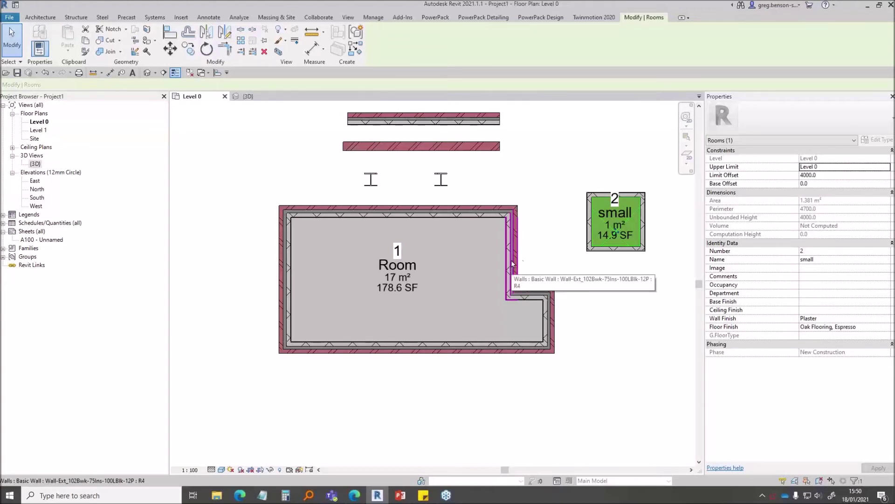
Duplicate the type of the large room's lower exterior wall as Wall-Ext_102Bwk-75Ins-100LBlk-12P 2
left_click(480, 353)
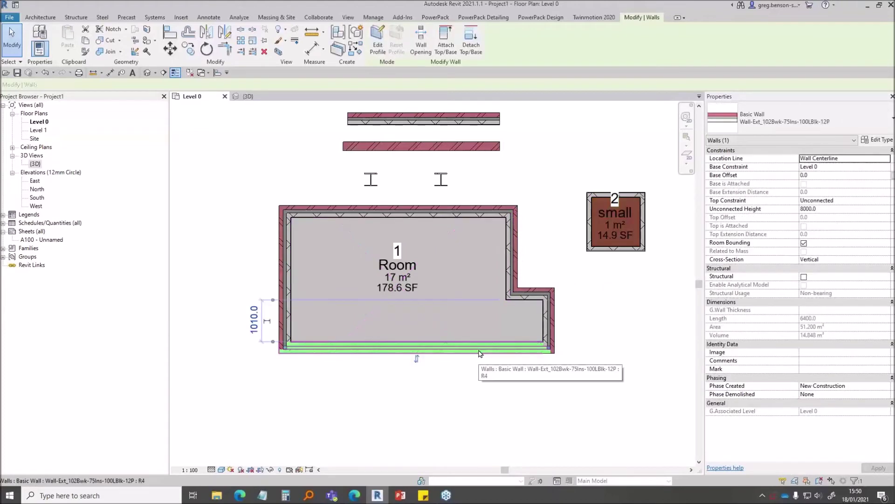
left_click(872, 141)
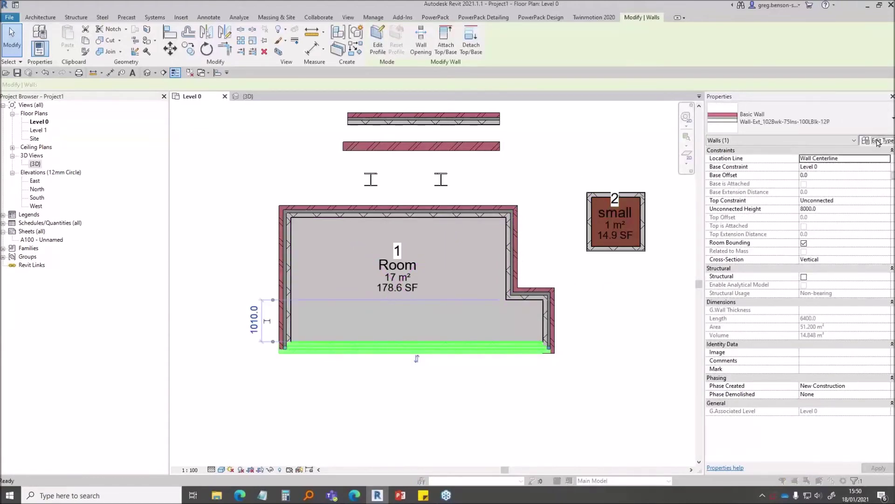
left_click(608, 117)
left_click(614, 255)
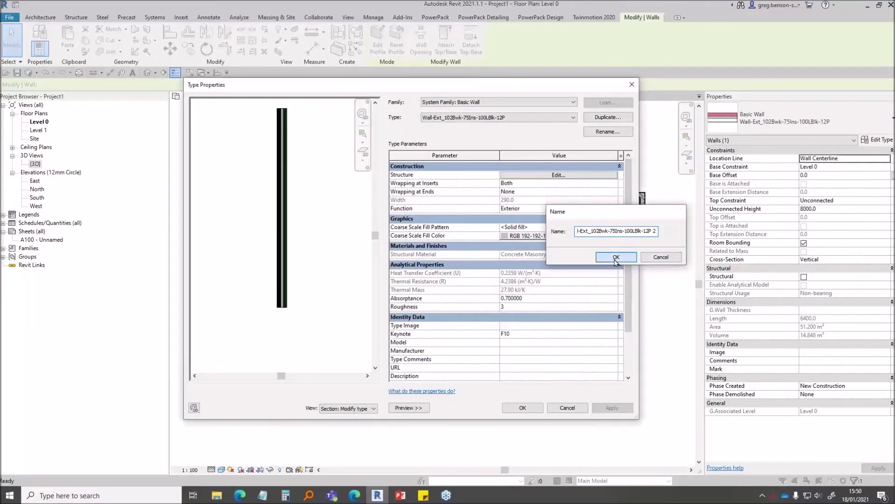
In the duplicated wall type's structure, replace the interior Finish 2 layer's Plaster with Siding, Clapboard from the AEC Materials library
left_click(544, 177)
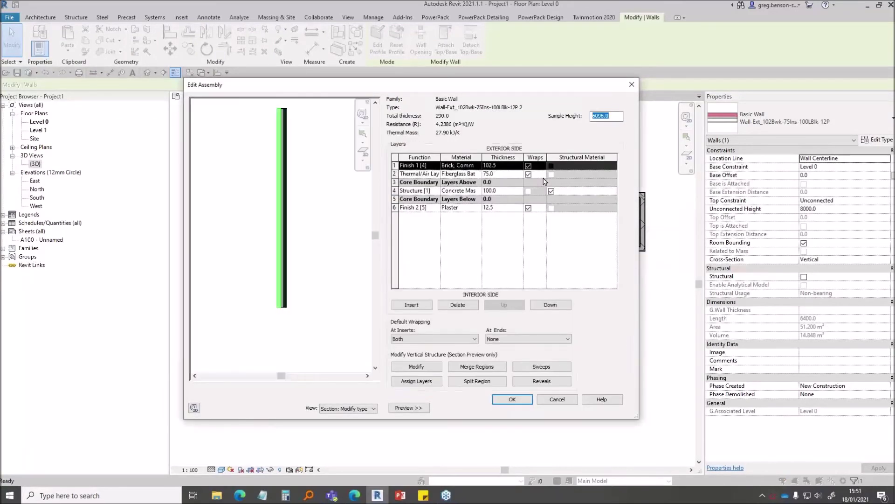
left_click(476, 166)
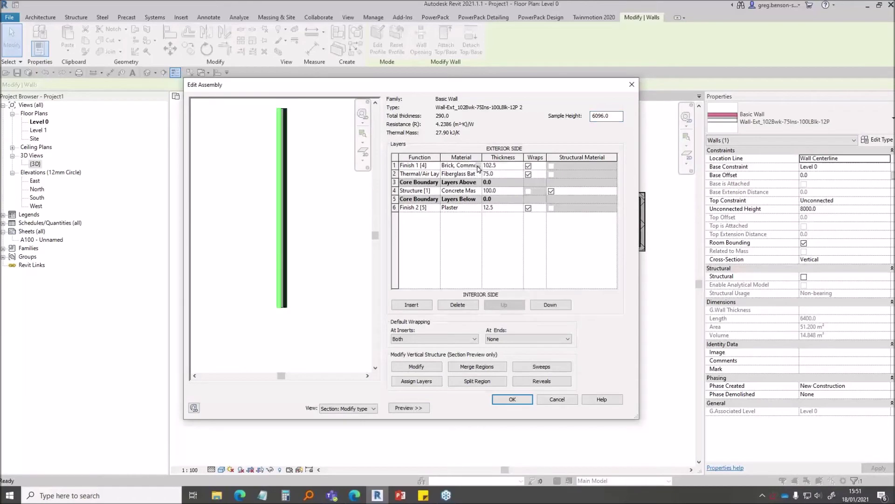
left_click(459, 211)
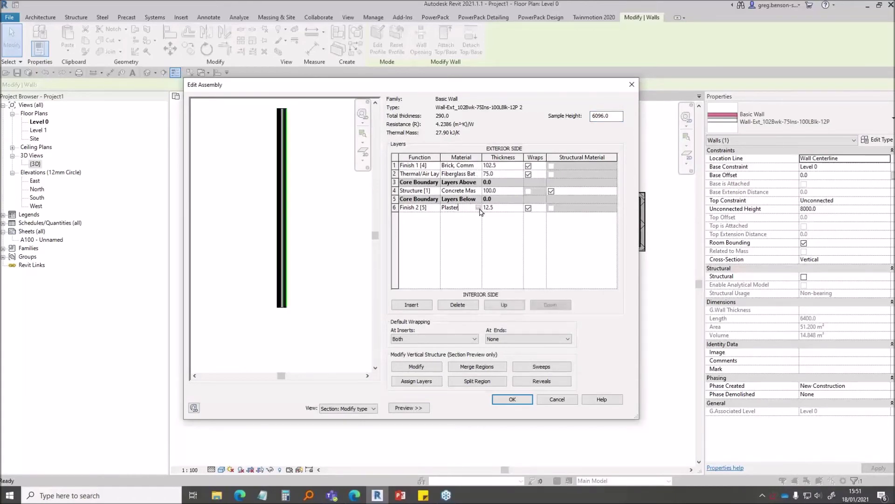
left_click(478, 208)
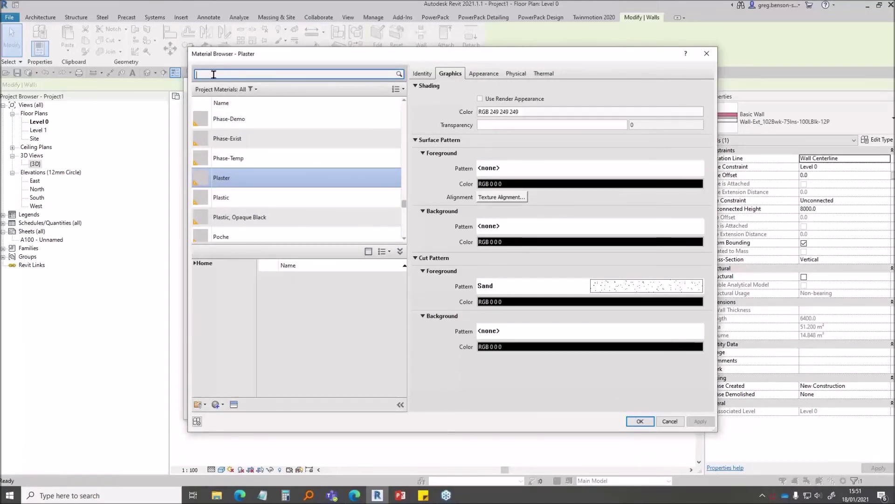
type("c")
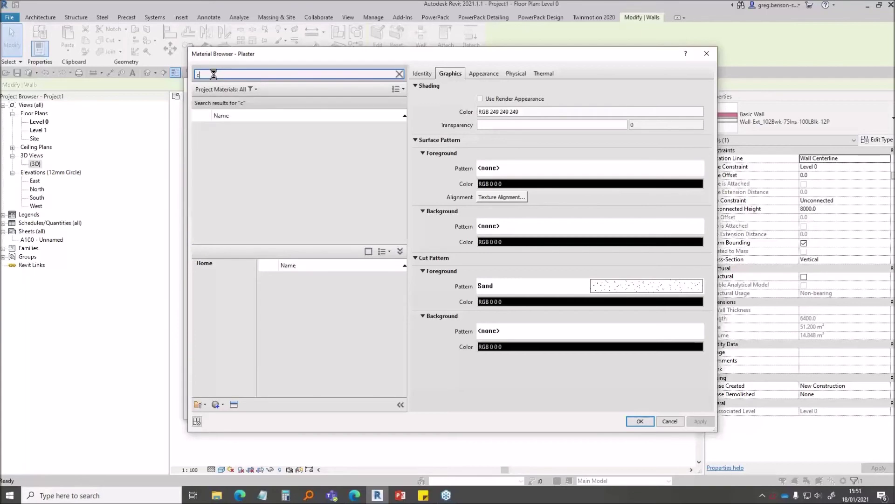
type("lap")
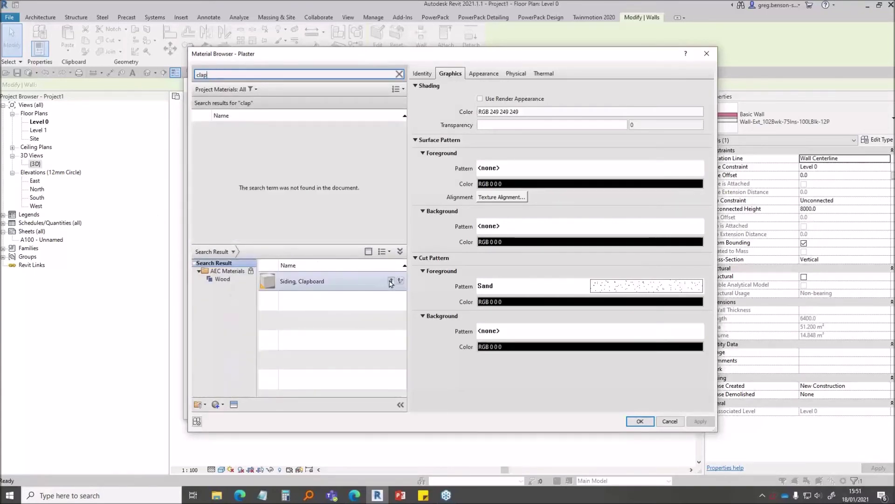
left_click(391, 281)
Shade Siding, Clapboard with its render appearance and apply the edited type to the large room's lower wall
left_click(490, 99)
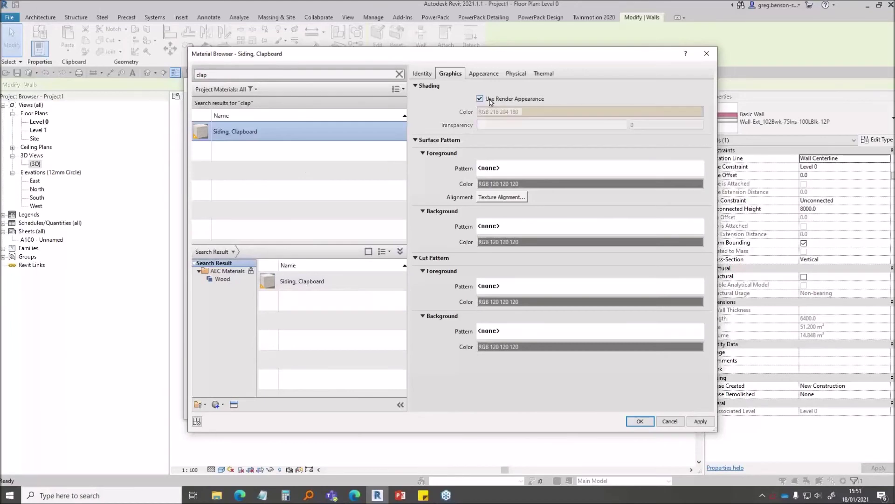
left_click(640, 421)
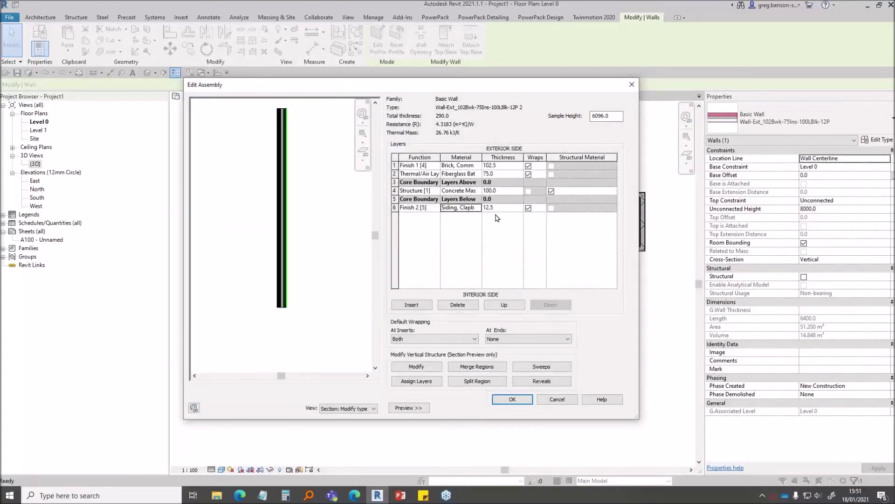
left_click(514, 402)
left_click(514, 400)
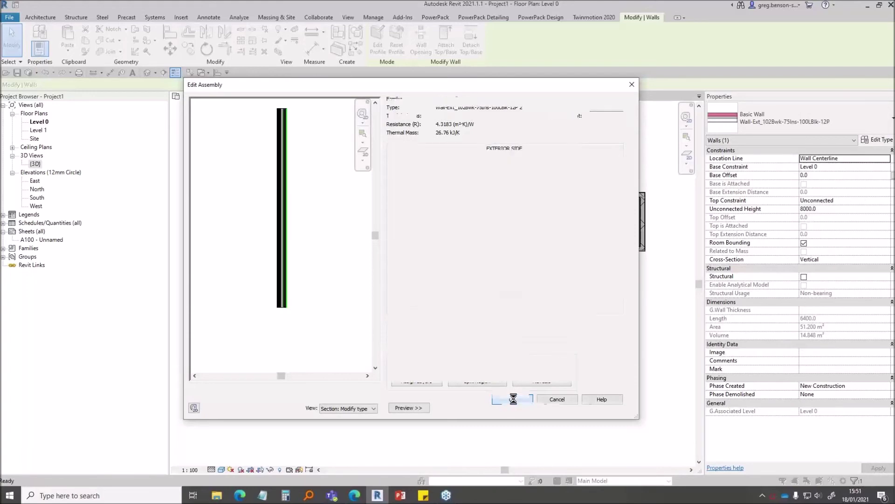
left_click(523, 407)
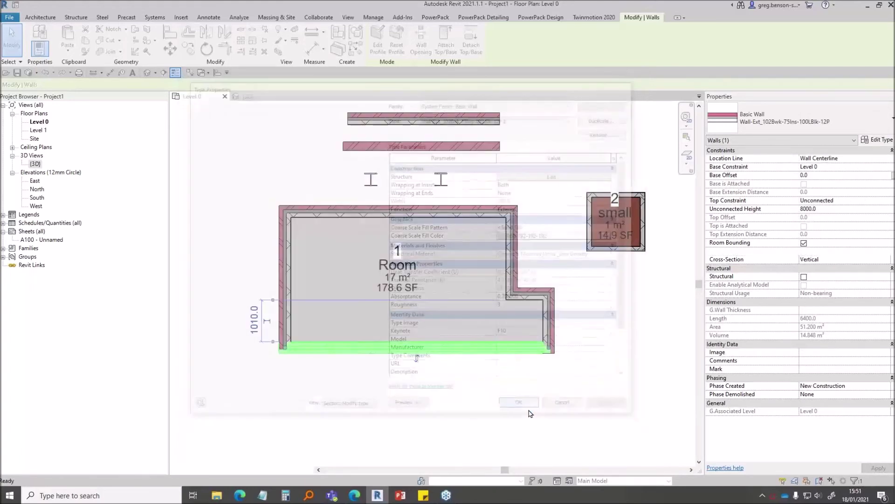
left_click(466, 388)
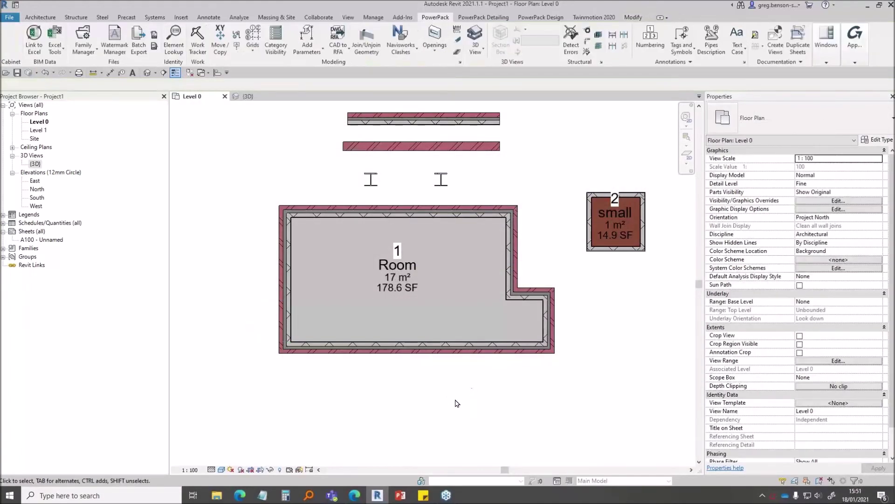
In the 3D view, set the top constraint of the large room's walls and the two freestanding walls to Up to level: Level 1
left_click(251, 96)
middle_click_drag(341, 240, 430, 264, "shift")
left_click_drag(545, 113, 355, 167)
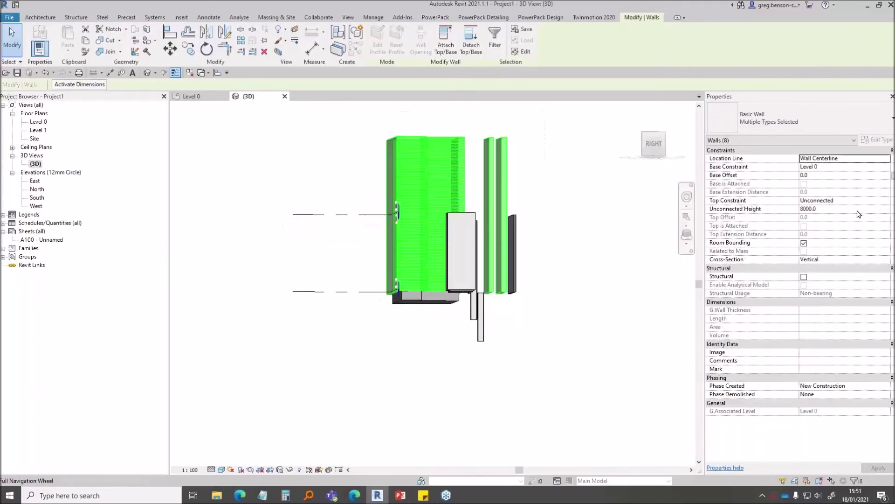
left_click(835, 200)
left_click(886, 200)
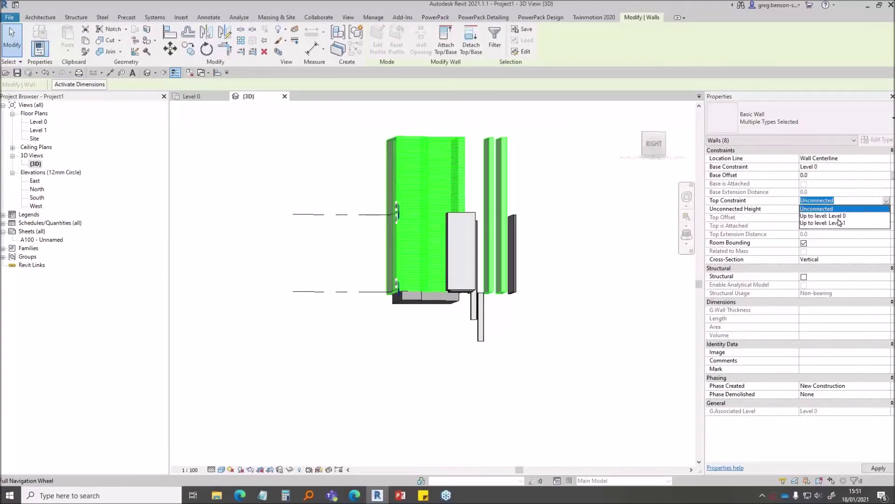
left_click(835, 225)
middle_click_drag(504, 153, 457, 188)
middle_click_drag(390, 172, 454, 313, "shift")
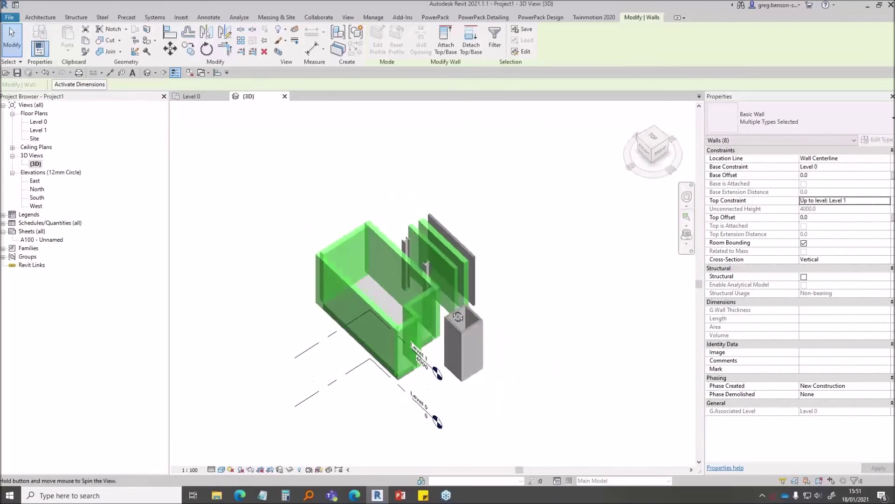
left_click(562, 329)
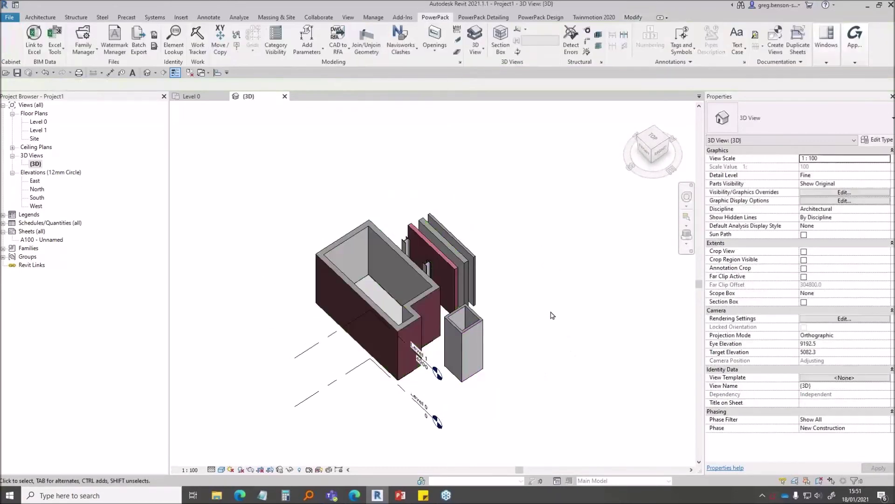
Set the 3D view's visual style to Realistic and inspect the clapboard finish inside the large room
middle_click_drag(549, 325, 361, 264, "shift")
scroll(394, 212, "up", 3)
scroll(394, 212, "up", 5)
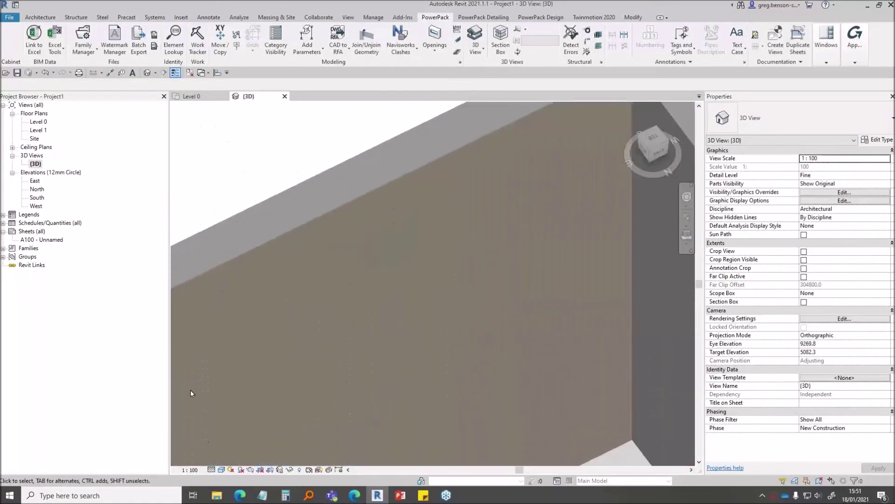
left_click(222, 469)
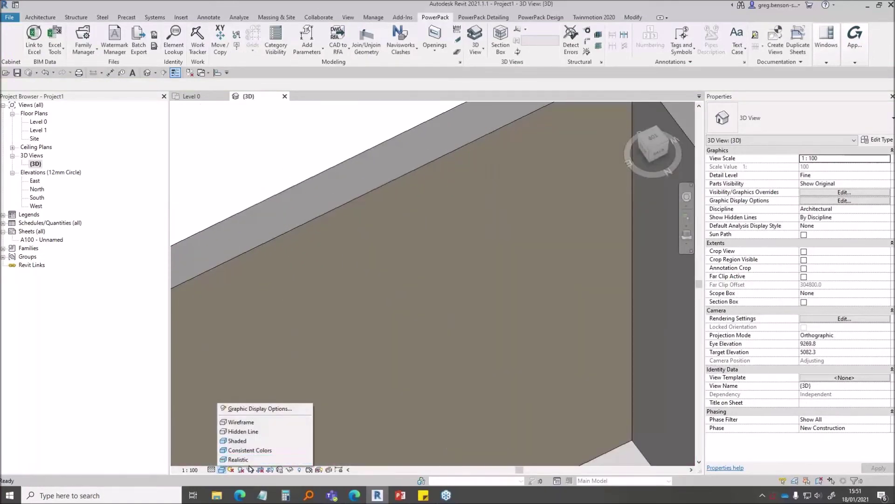
left_click(246, 451)
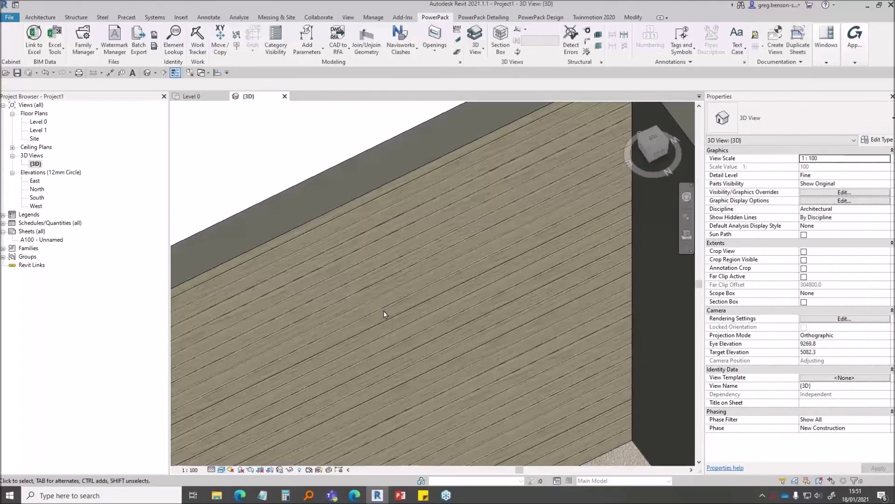
scroll(509, 192, "down", 5)
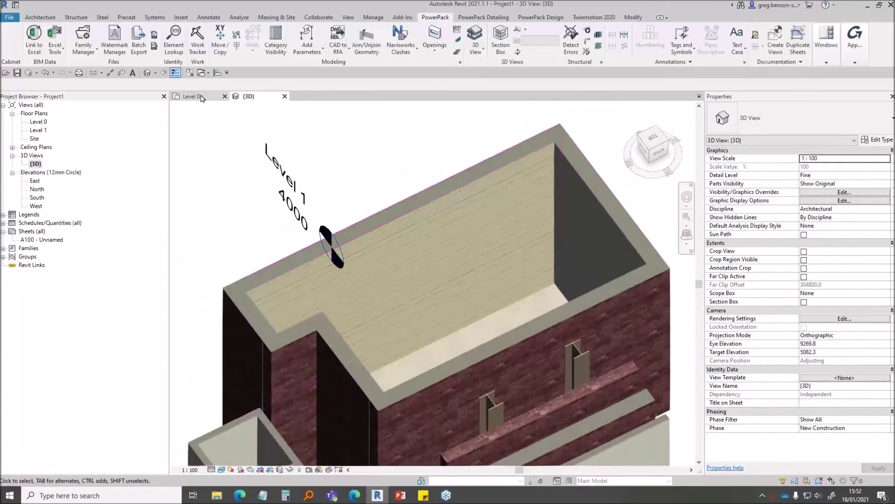
In the Level 0 plan, reapply the PowerPack Room Finishes parameters to the large room and check its wall and floor finishes
left_click(186, 96)
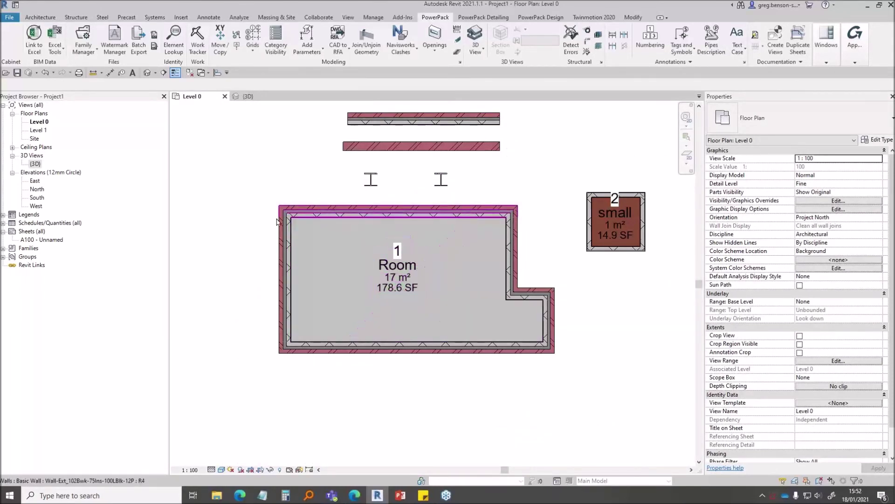
left_click(297, 54)
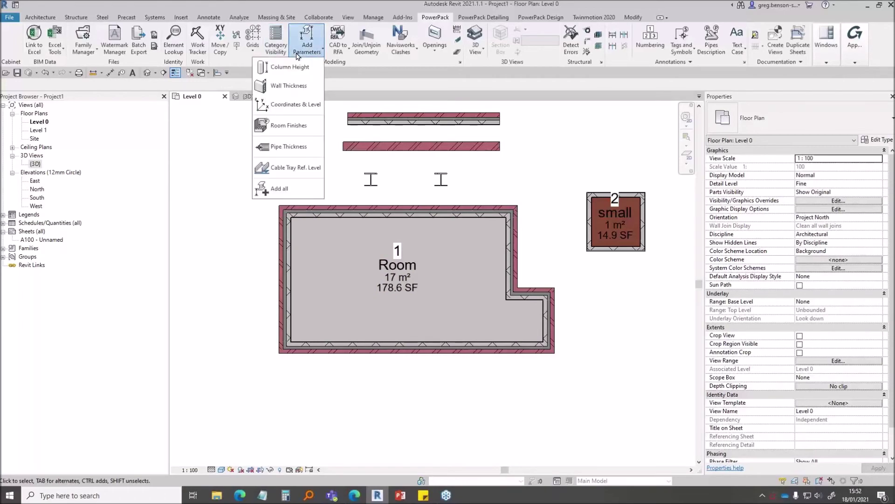
left_click(284, 128)
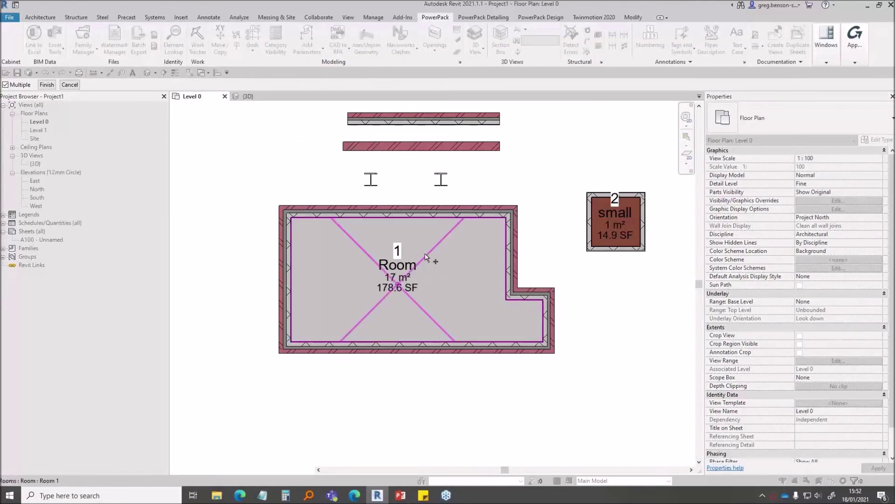
left_click(427, 259)
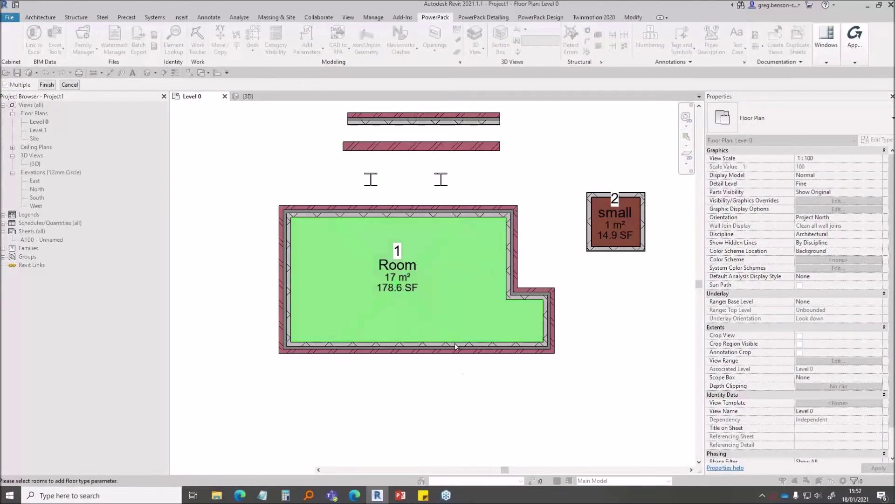
left_click(47, 85)
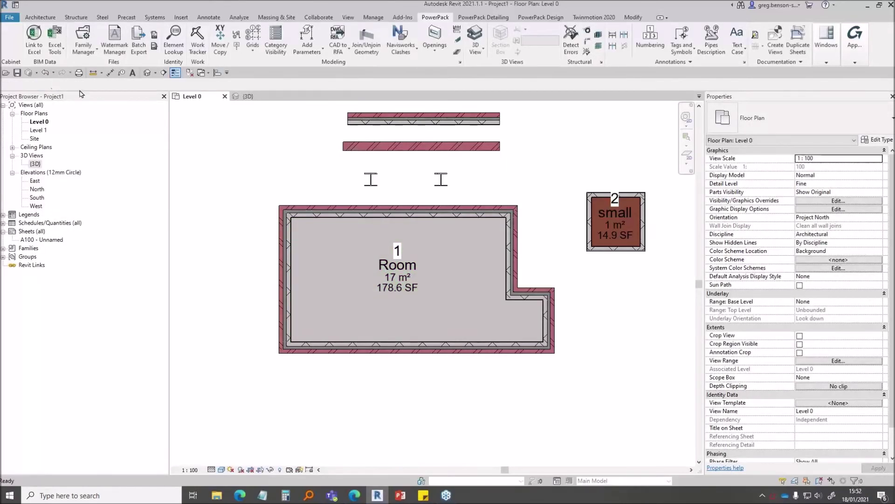
left_click(422, 310)
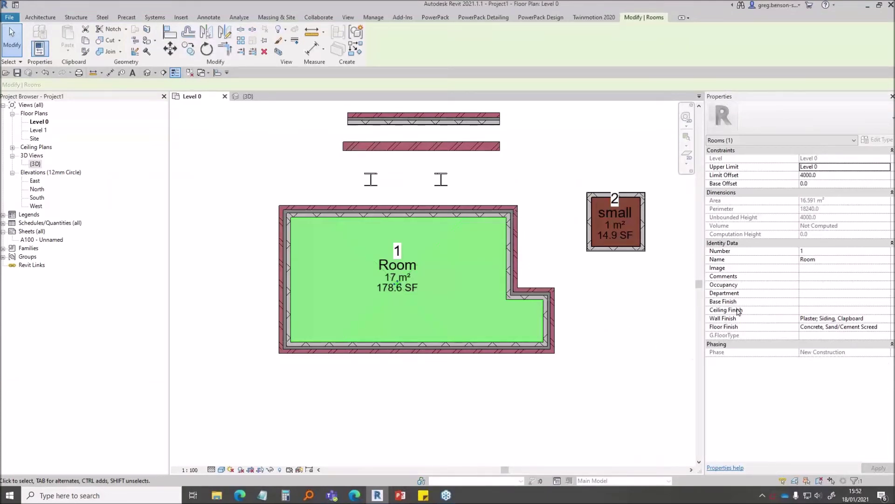
left_click(642, 301)
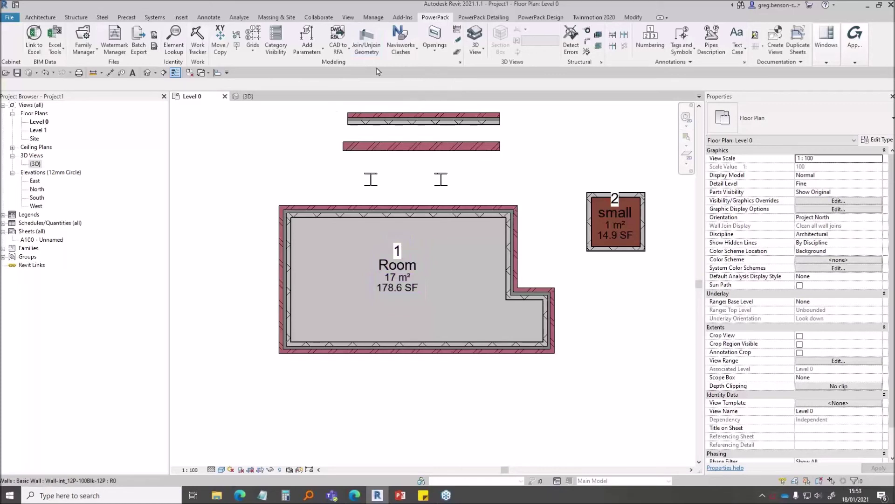
Open the online help for the PowerPack Pipe Thickness command, read its walkthrough, and return to Revit
left_click(314, 55)
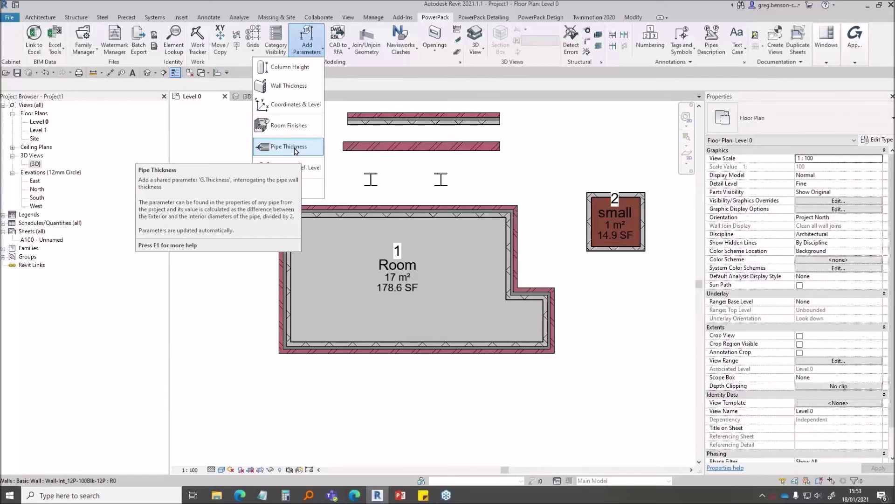
key("F1")
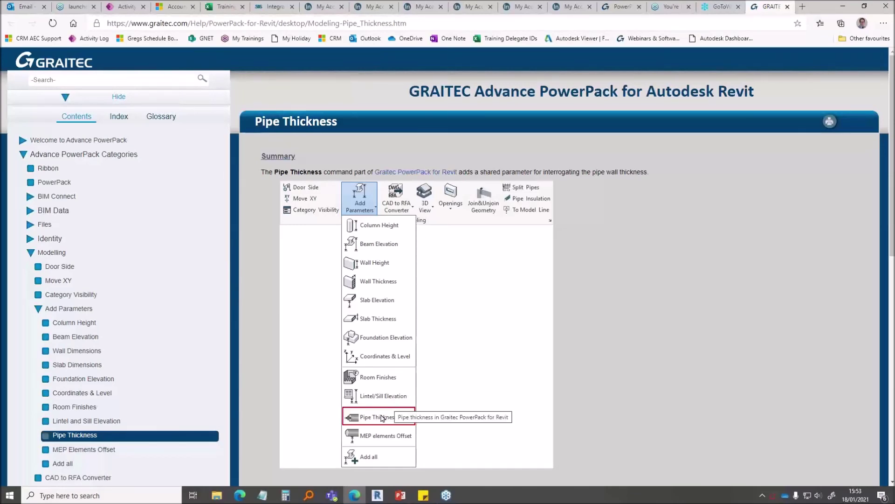
scroll(371, 415, "down", 5)
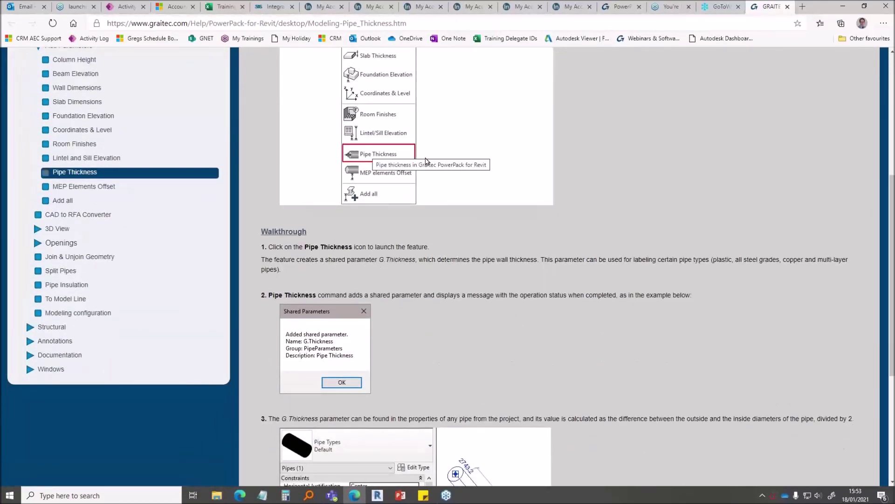
scroll(422, 153, "down", 3)
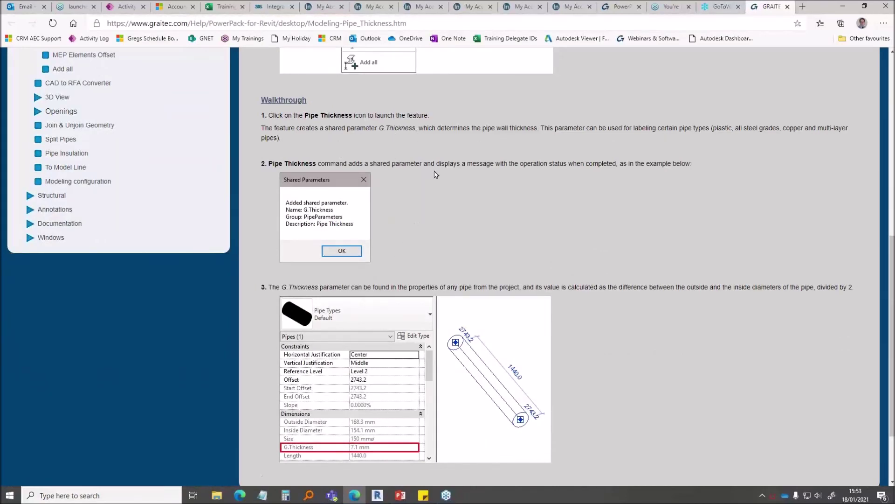
scroll(398, 158, "down", 3)
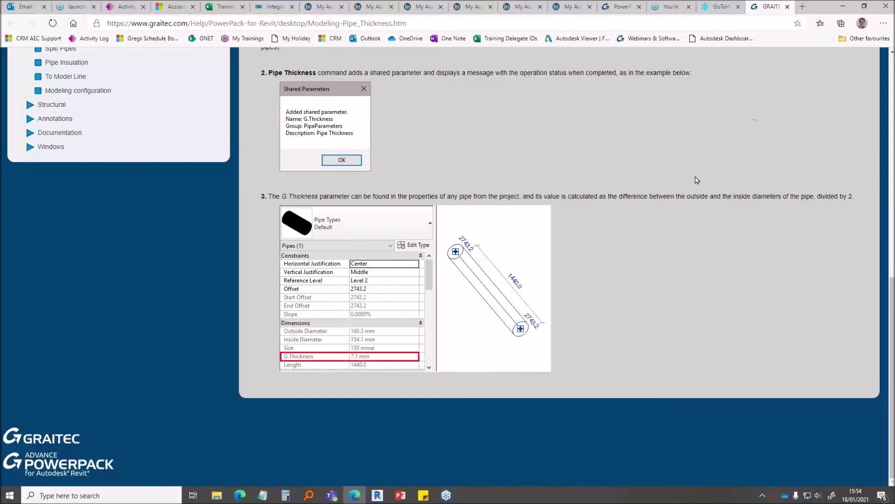
left_click(843, 8)
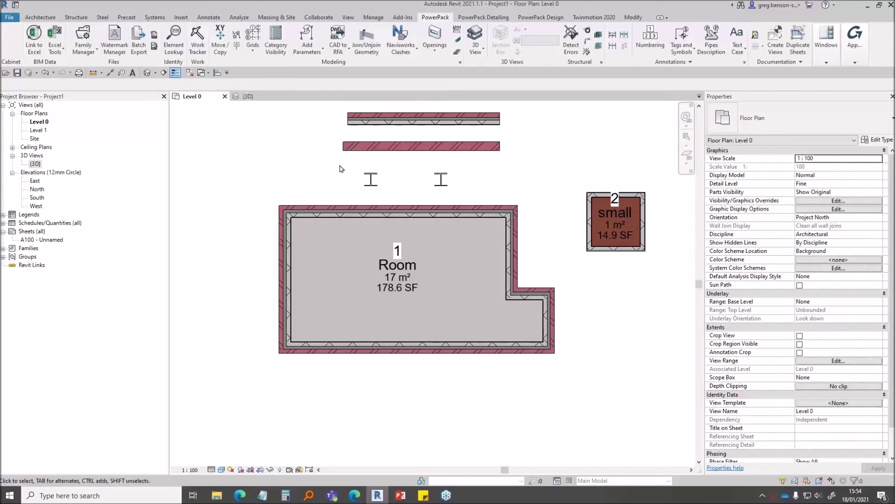
left_click(308, 53)
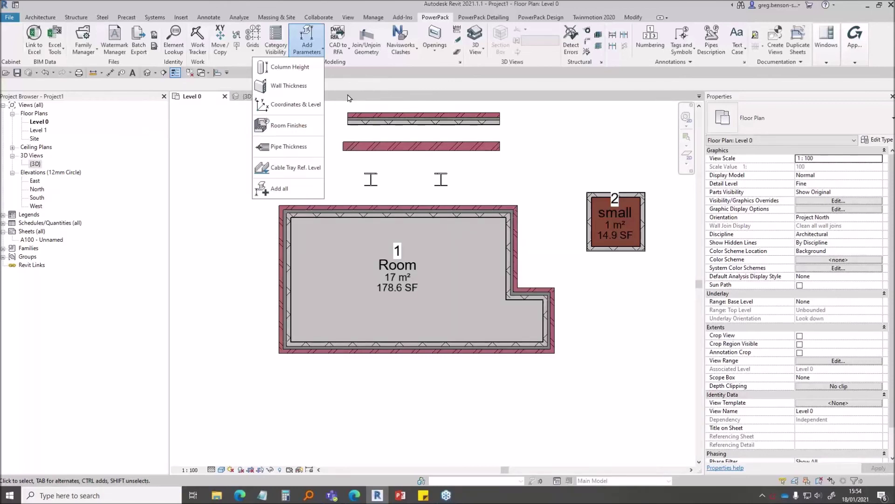
left_click(42, 18)
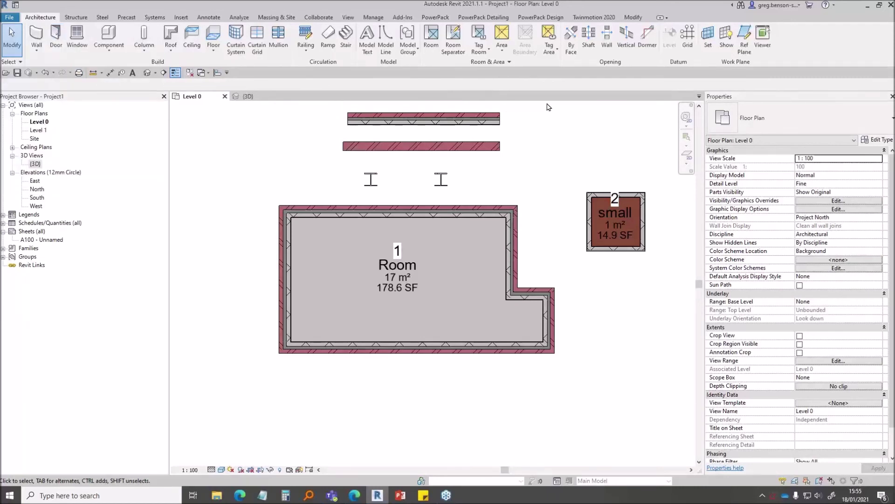
left_click(432, 21)
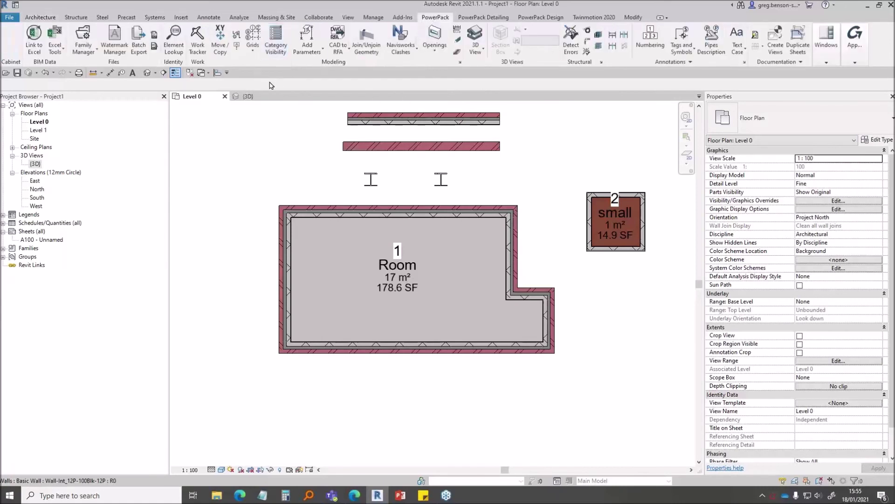
Search the keyboard shortcut assignments for GRAITEC commands and close them without making changes
left_click(300, 54)
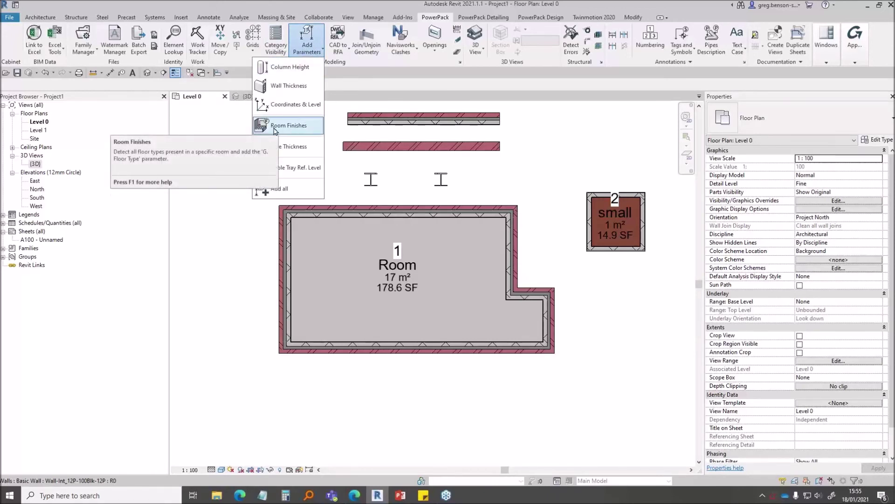
left_click(491, 116)
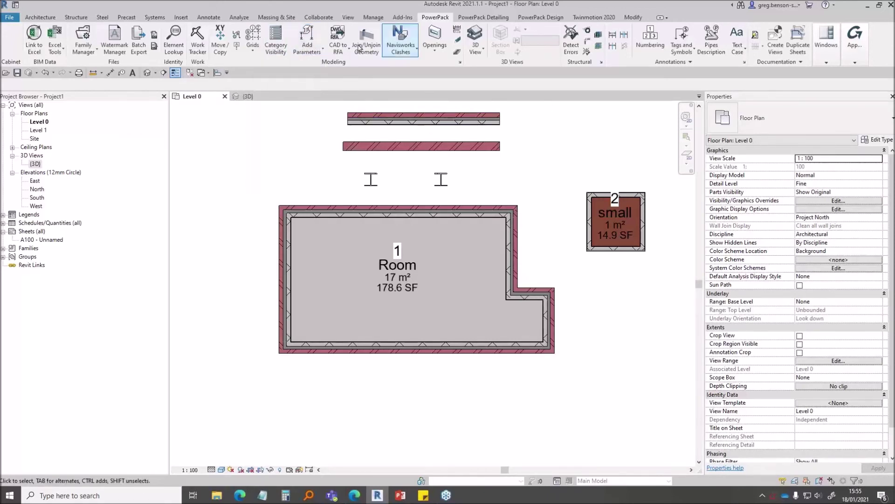
left_click(349, 18)
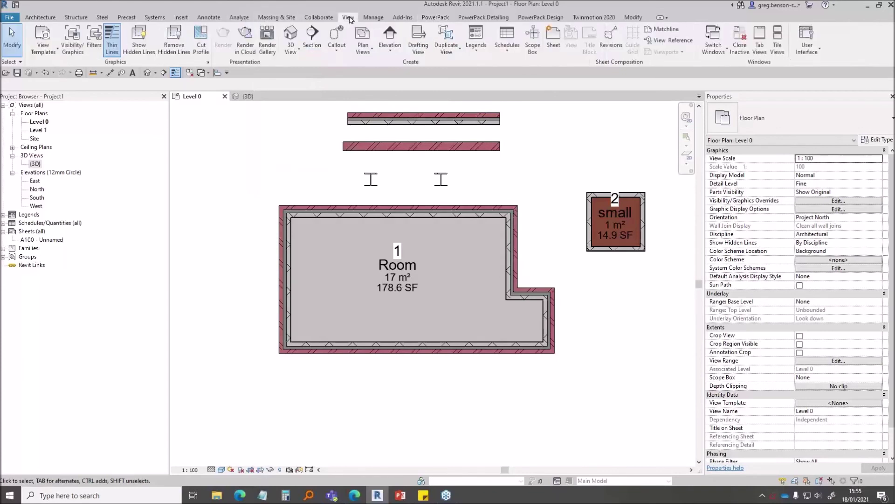
left_click(813, 52)
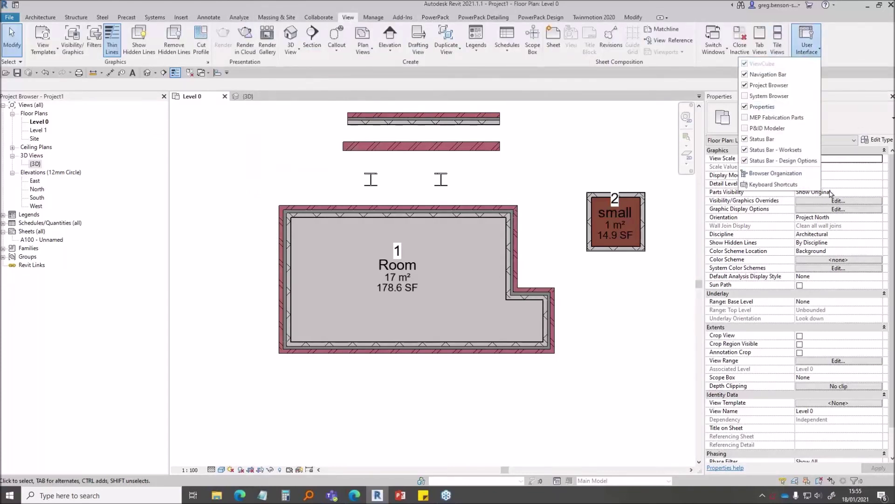
left_click(769, 185)
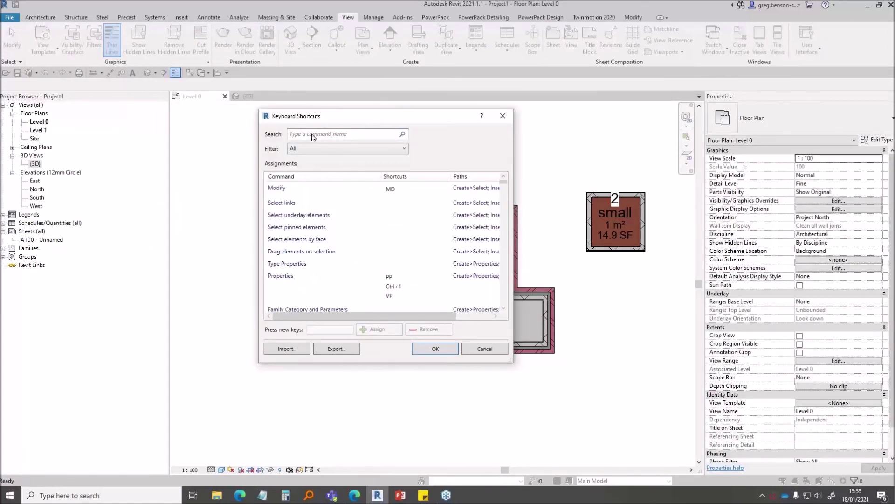
type("GRA")
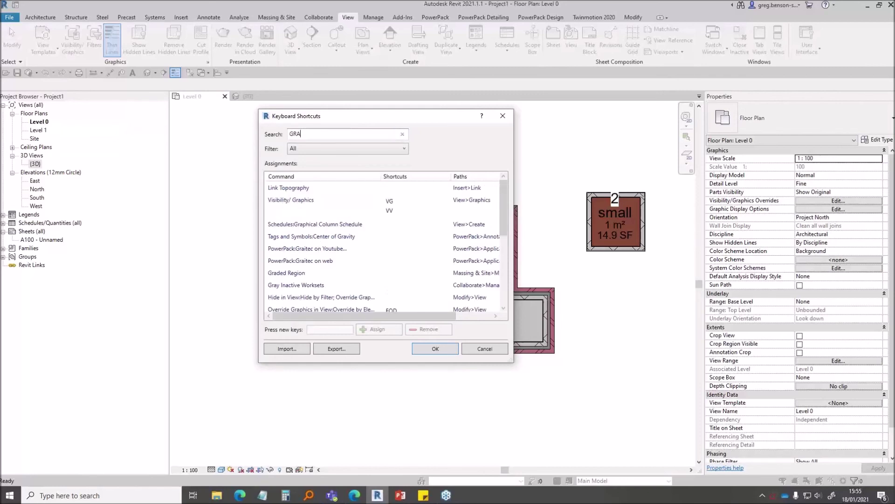
type("ITEC")
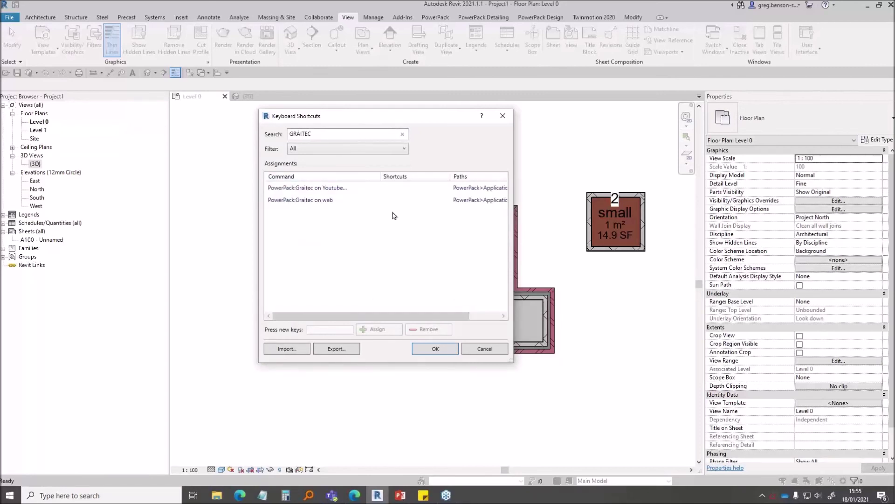
left_click_drag(319, 134, 279, 136)
left_click(484, 349)
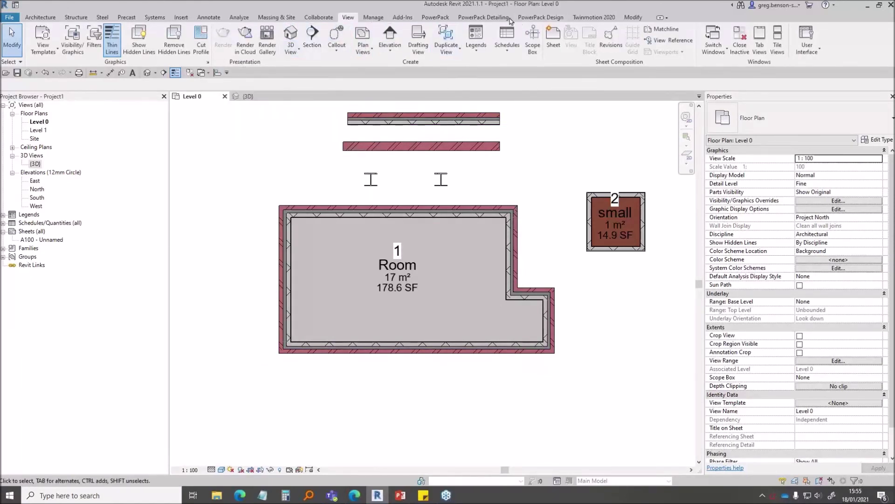
Check the Add Parameters command names and search the keyboard shortcut assignments for WALL TH
left_click(441, 20)
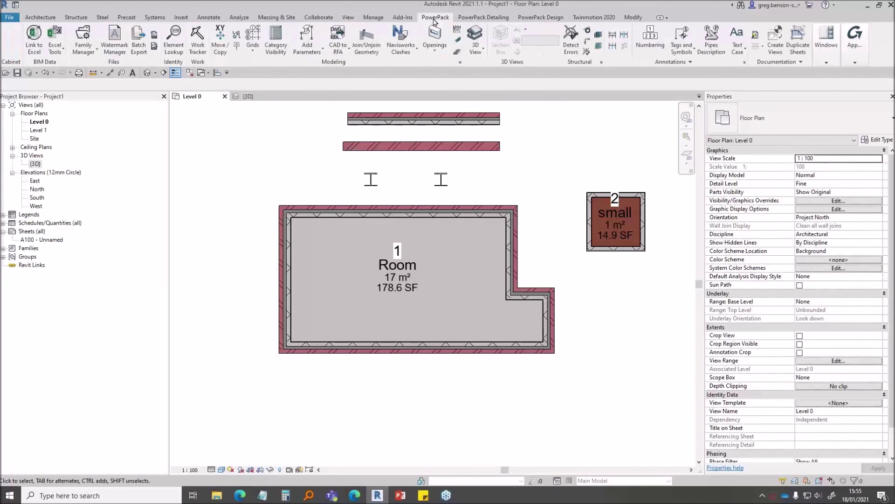
left_click(316, 55)
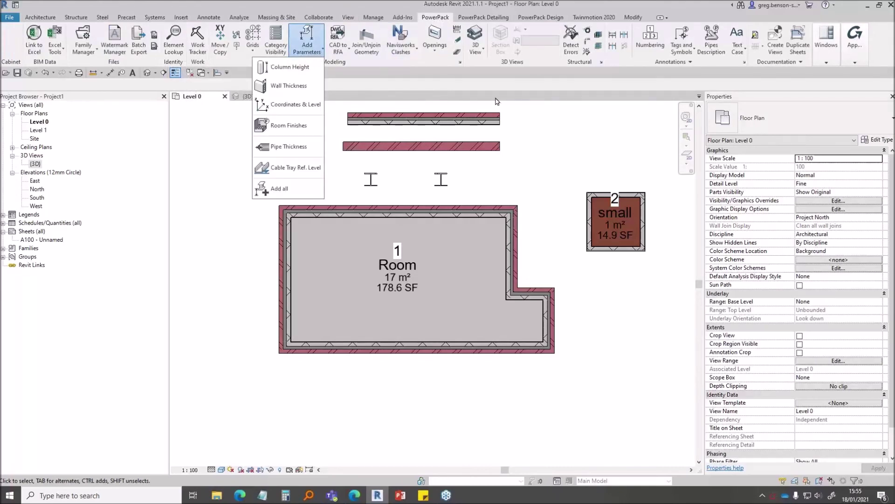
left_click(496, 184)
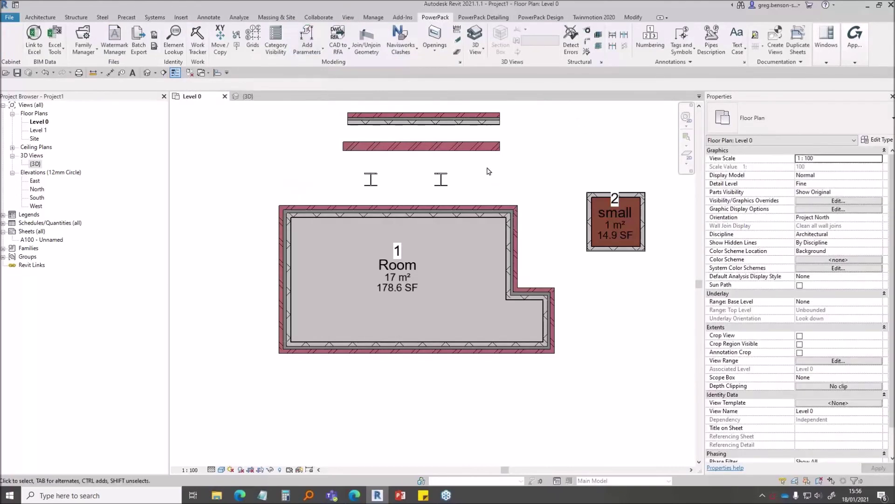
key("k")
key("s")
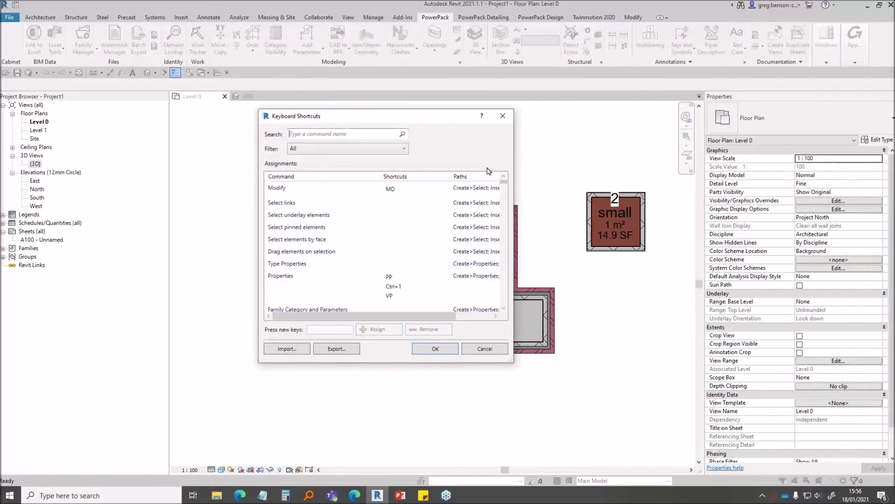
left_click(335, 134)
type("WALL TH")
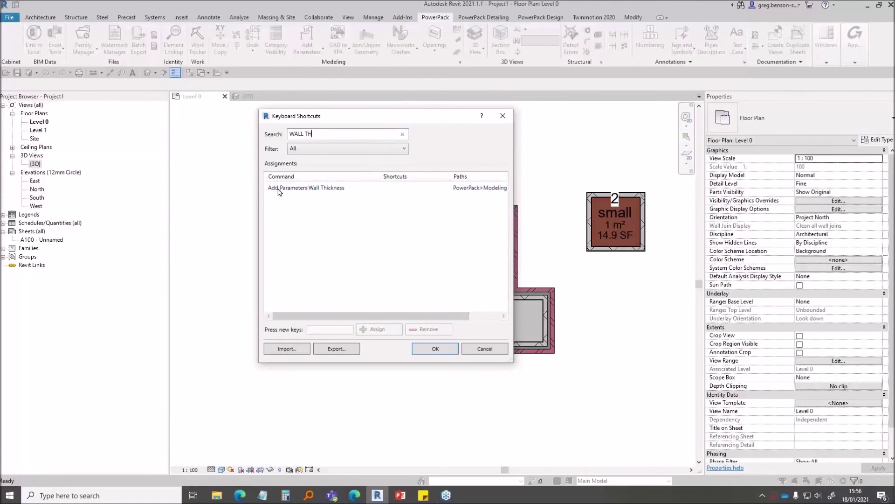
Assign the shortcut PWT to the Add Parameters Wall Thickness command, save it, and check it in the command's tooltip
left_click(279, 189)
left_click(336, 330)
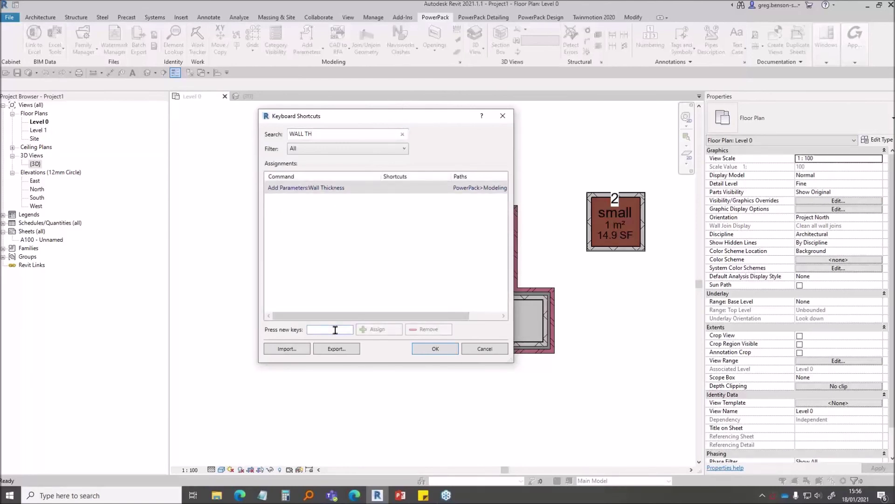
key("shift+w")
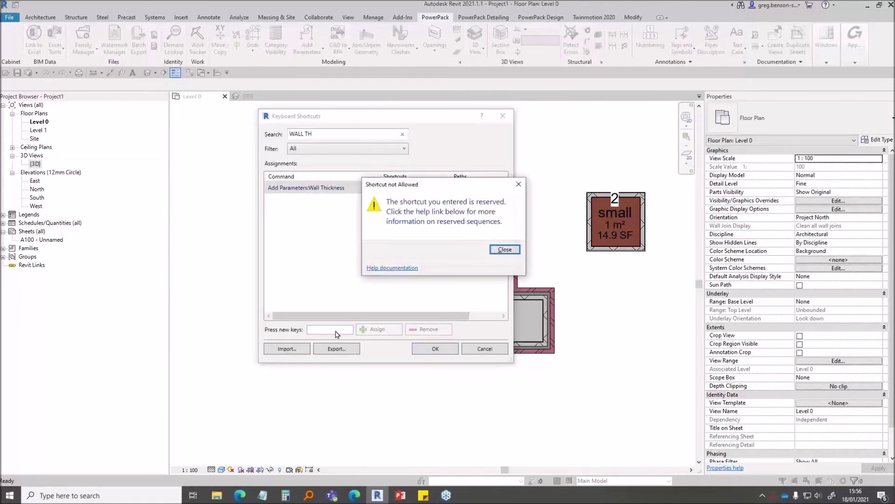
left_click(506, 249)
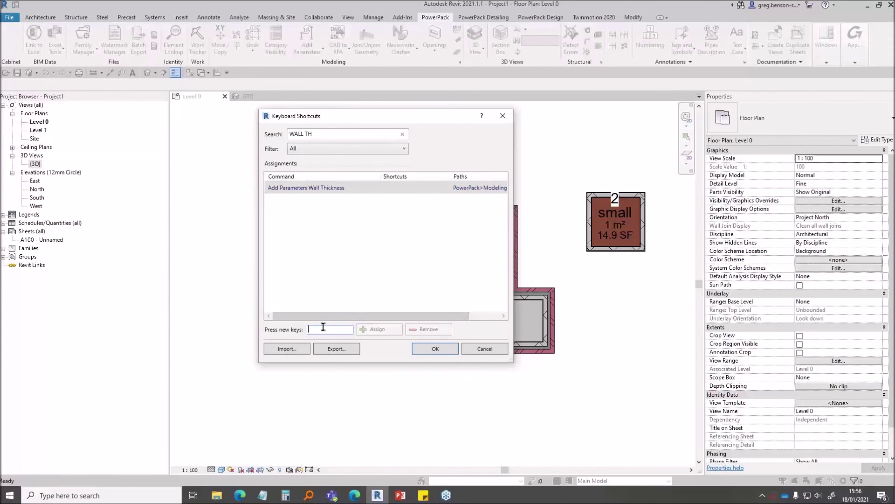
type("G")
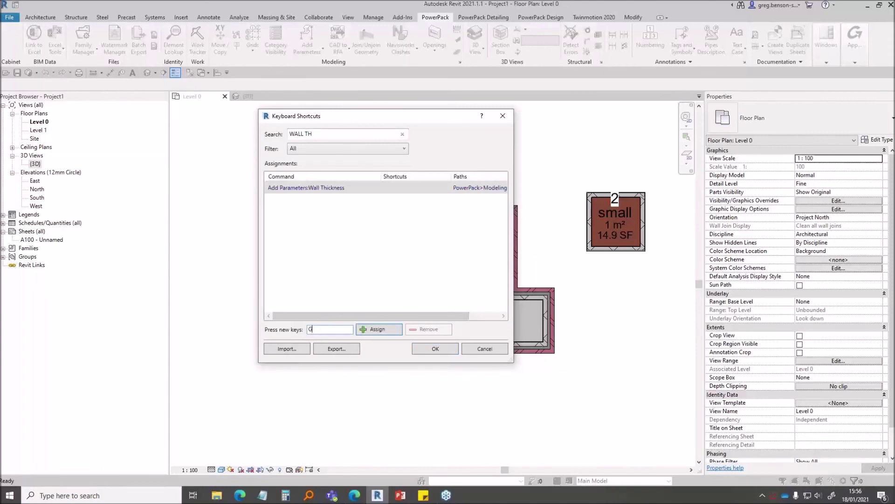
key("BackSpace")
type("PWT")
left_click(373, 329)
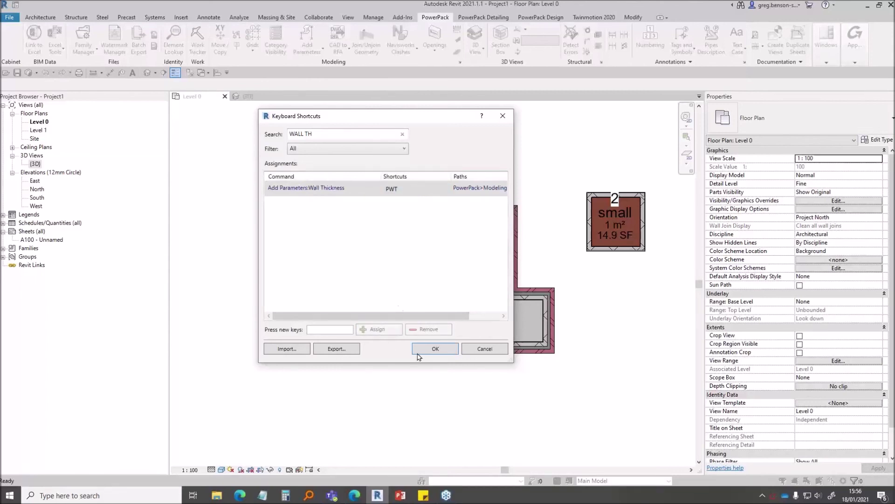
left_click(435, 349)
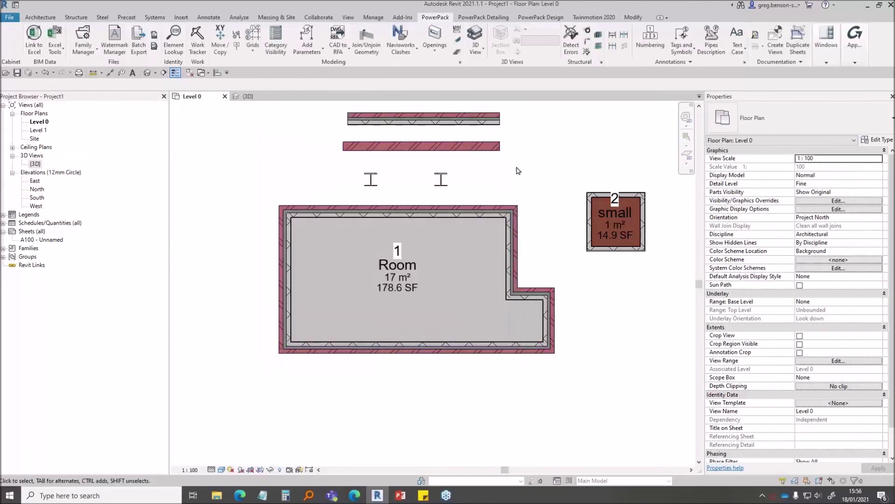
left_click(303, 54)
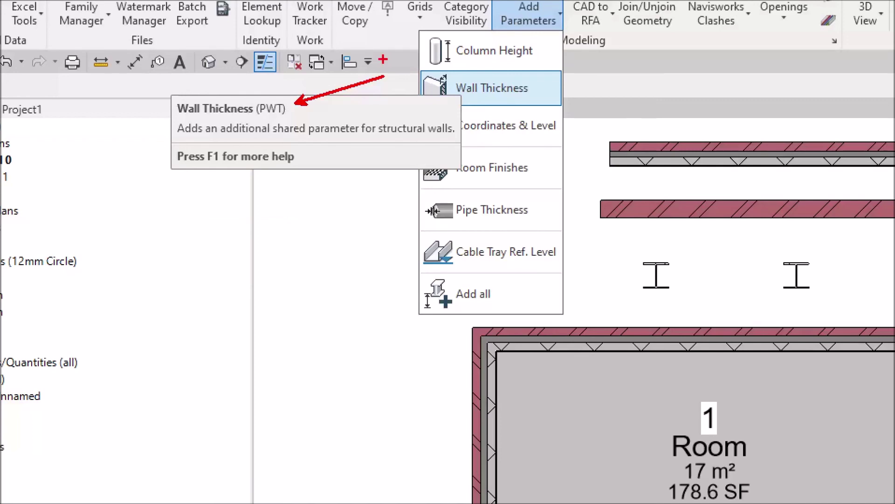
key("Escape")
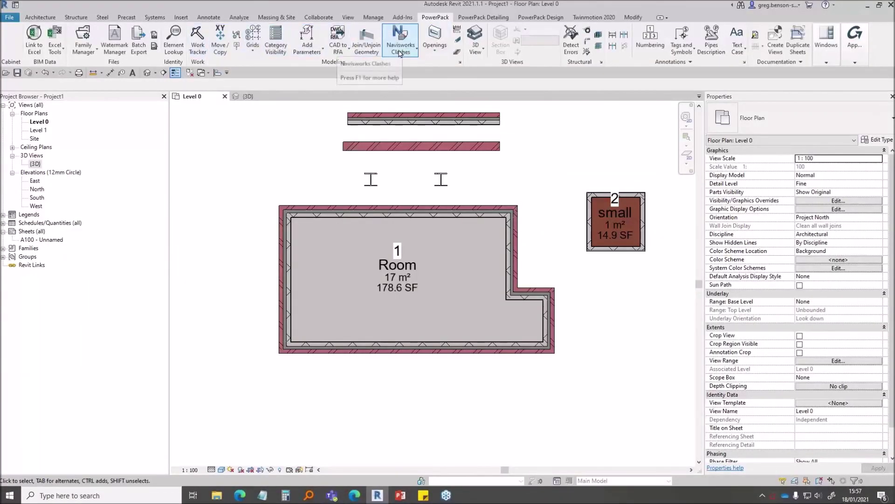
Enable the Beam Elevation command in the PowerPack ribbon customization and check its description among the Add Parameters commands
left_click(304, 54)
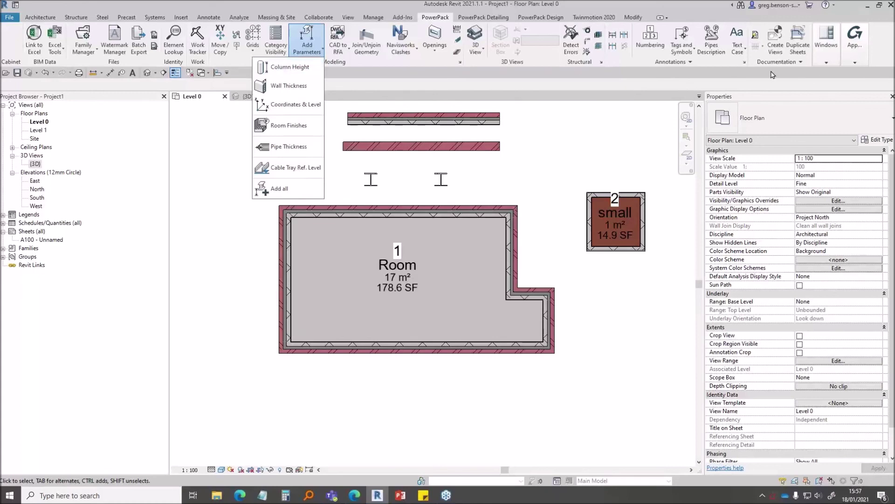
left_click(856, 59)
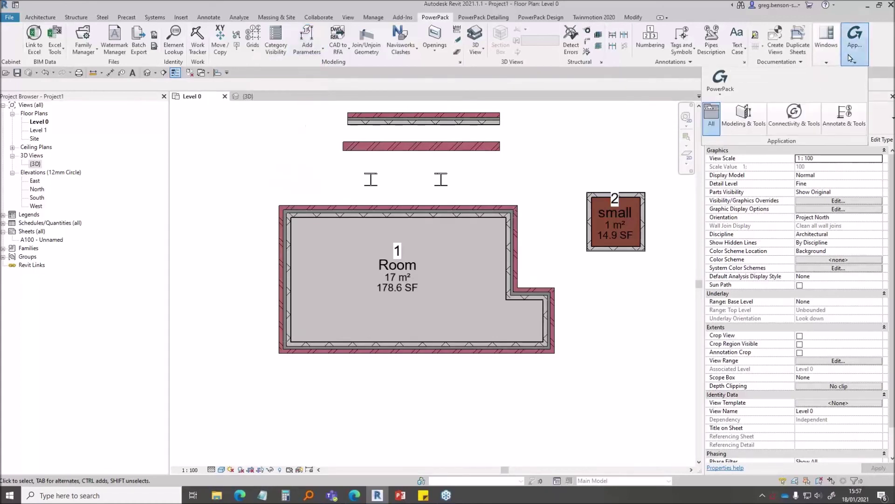
left_click(835, 62)
left_click(856, 62)
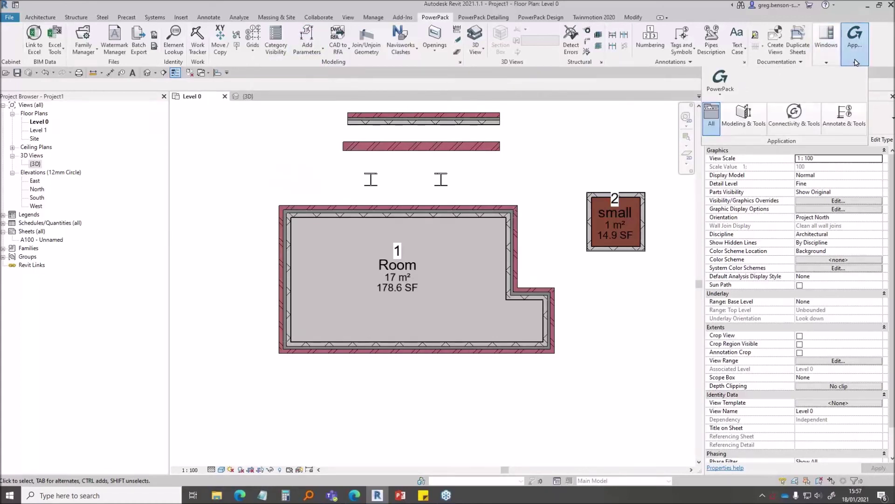
left_click(724, 98)
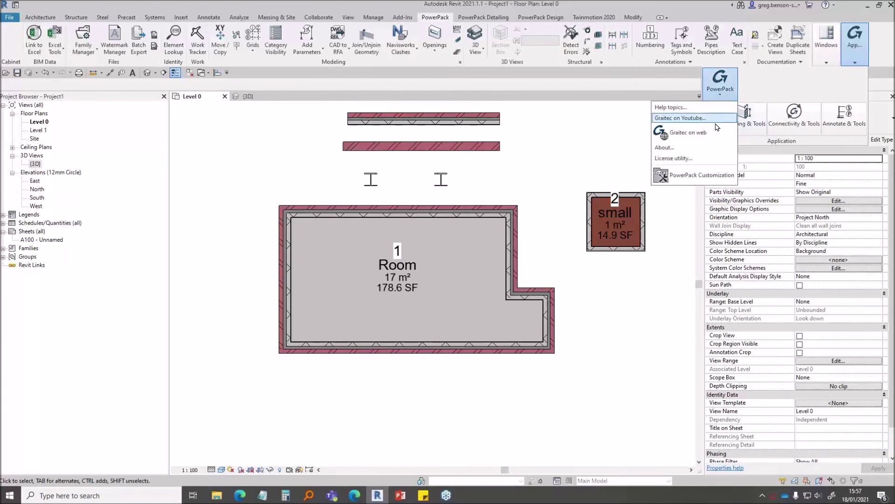
left_click(685, 179)
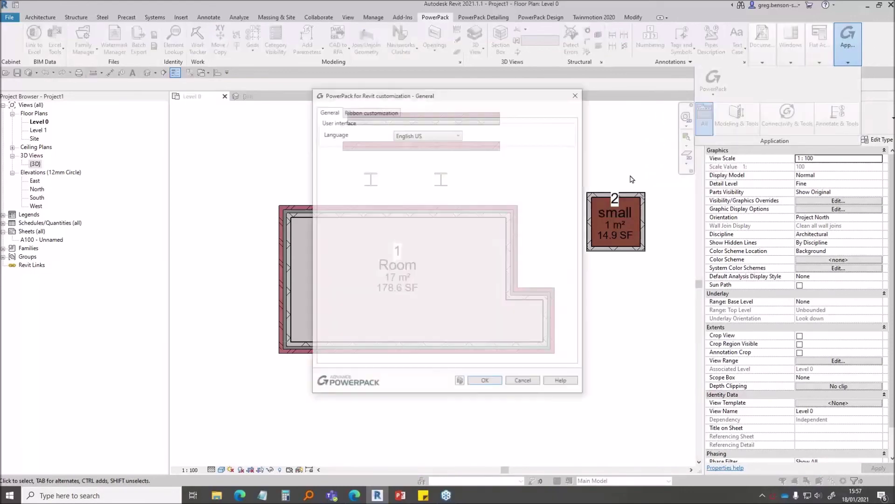
left_click(360, 113)
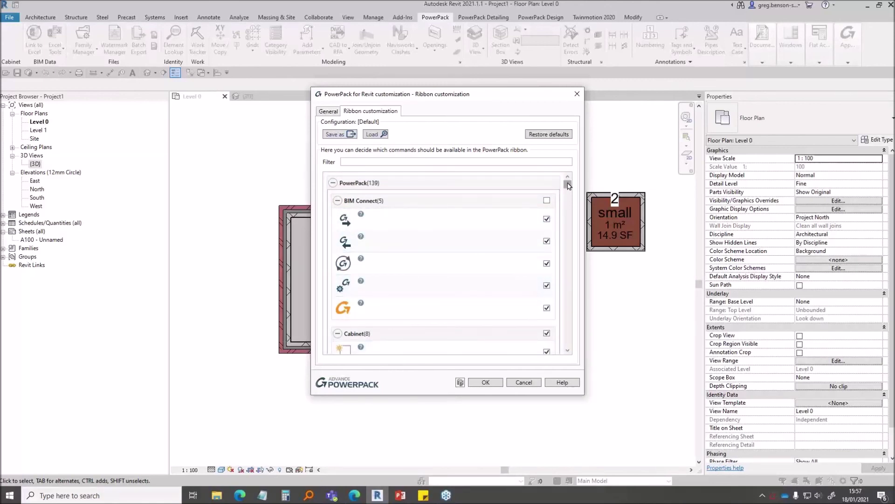
left_click_drag(567, 183, 569, 228)
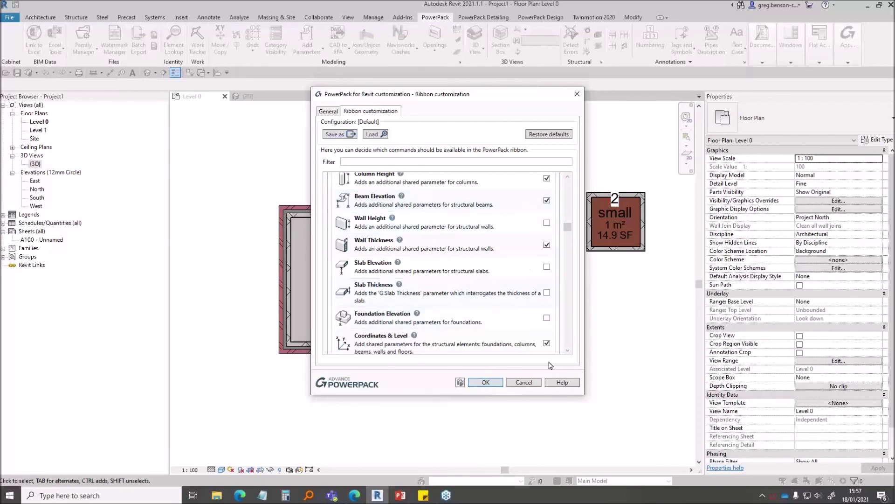
left_click(491, 382)
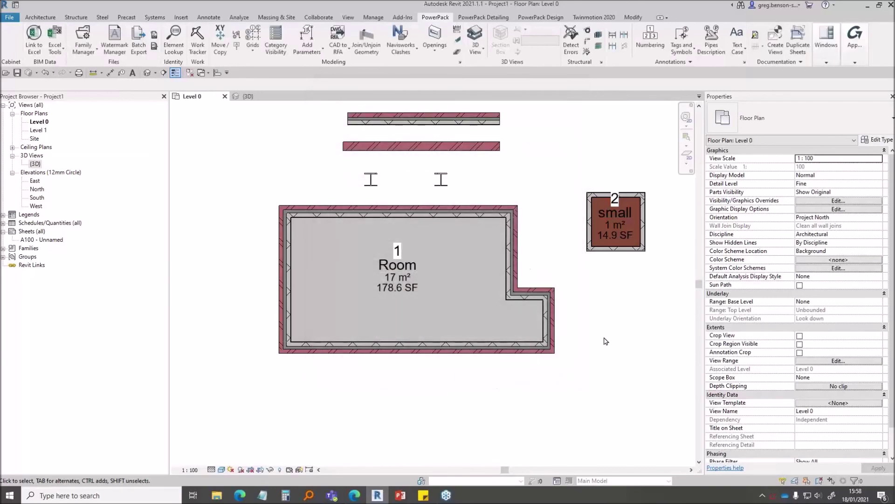
left_click(305, 57)
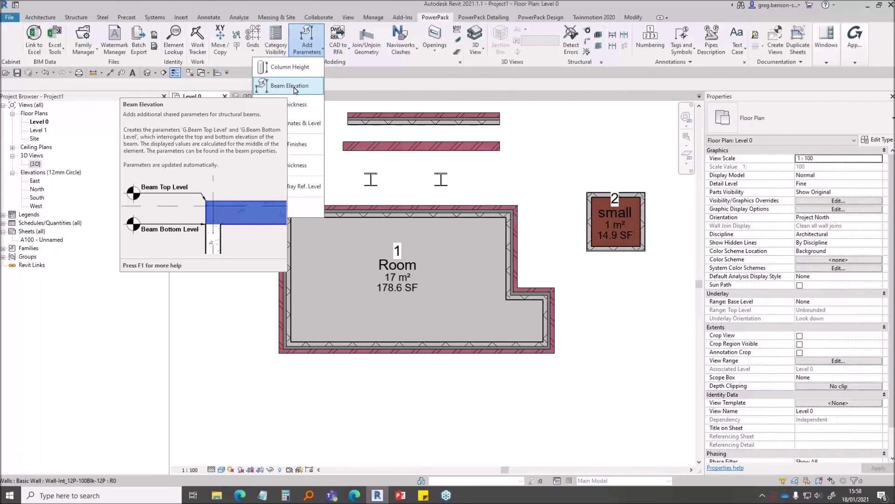
left_click(394, 91)
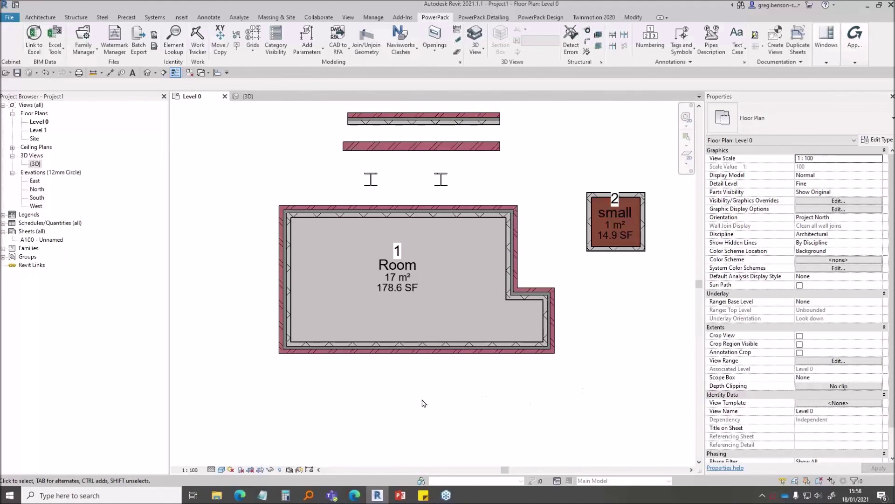
Switch to the running PowerPoint slide show and advance past the questions slide to the closing Thanks for watching slide
mouse_move(399, 496)
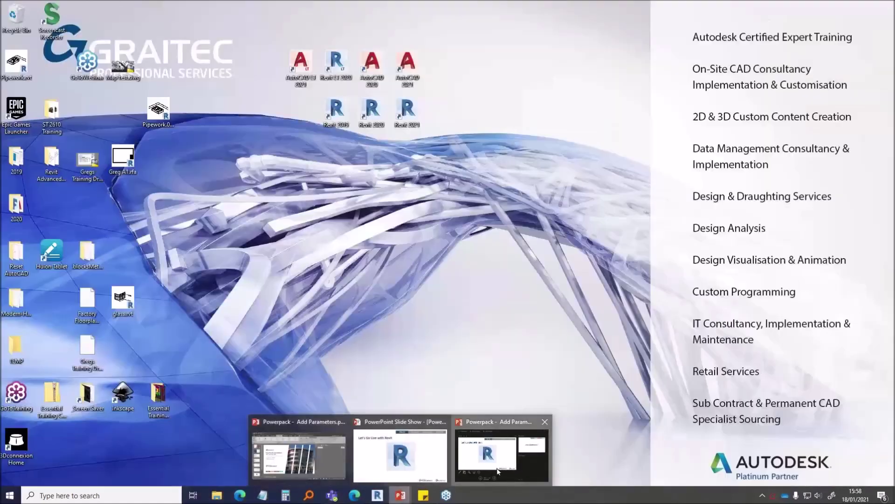
left_click(400, 454)
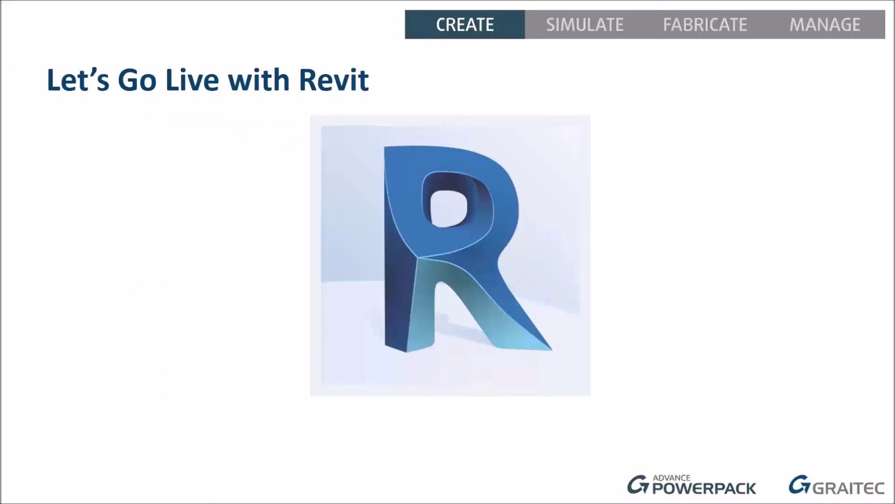
left_click(632, 294)
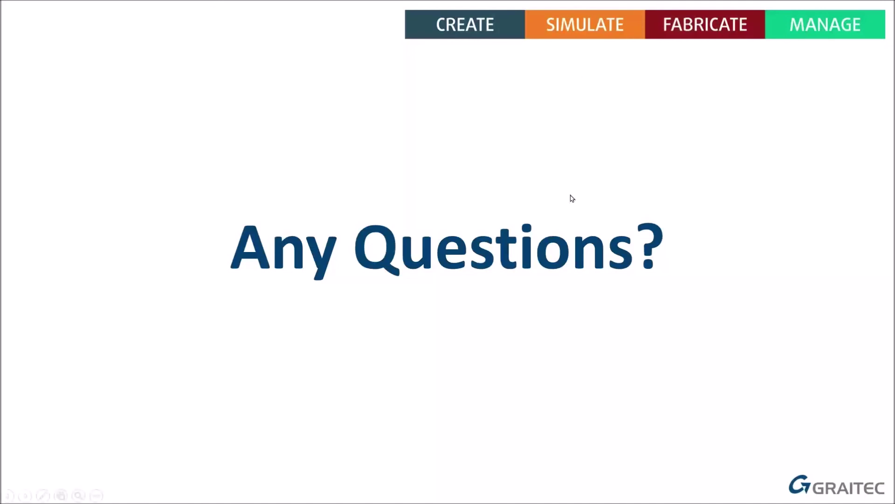
left_click(657, 196)
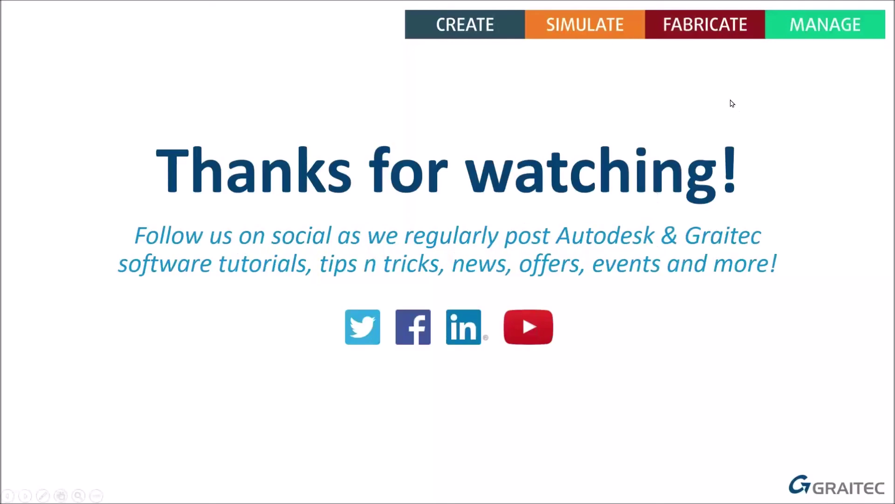